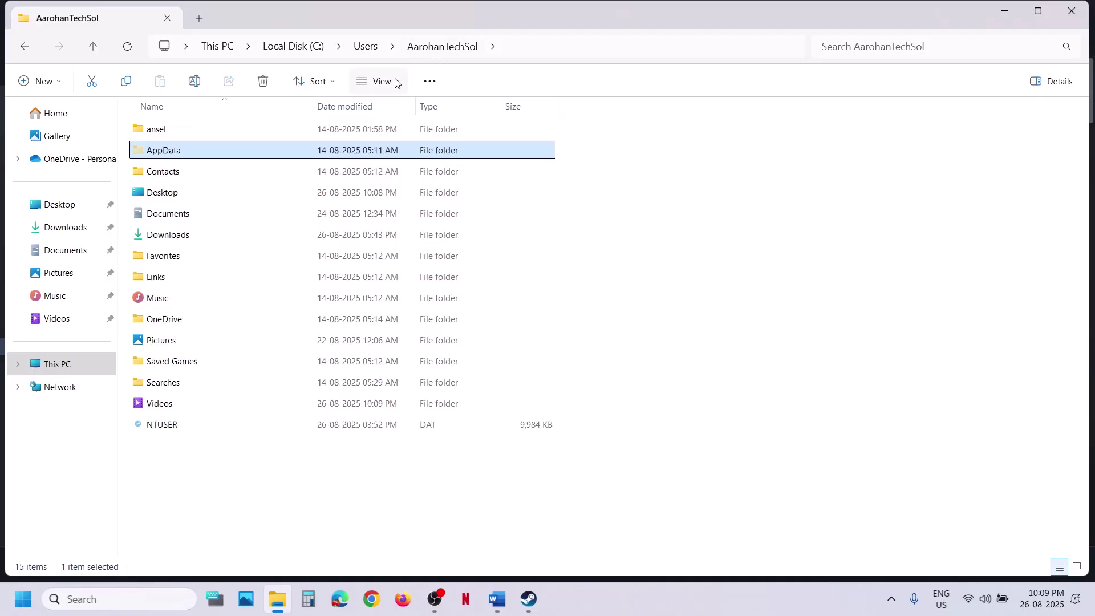
Check the hidden-items display option and open the WarGame folder under AppData\Local\Coalition in the user folder.
left_click(396, 81)
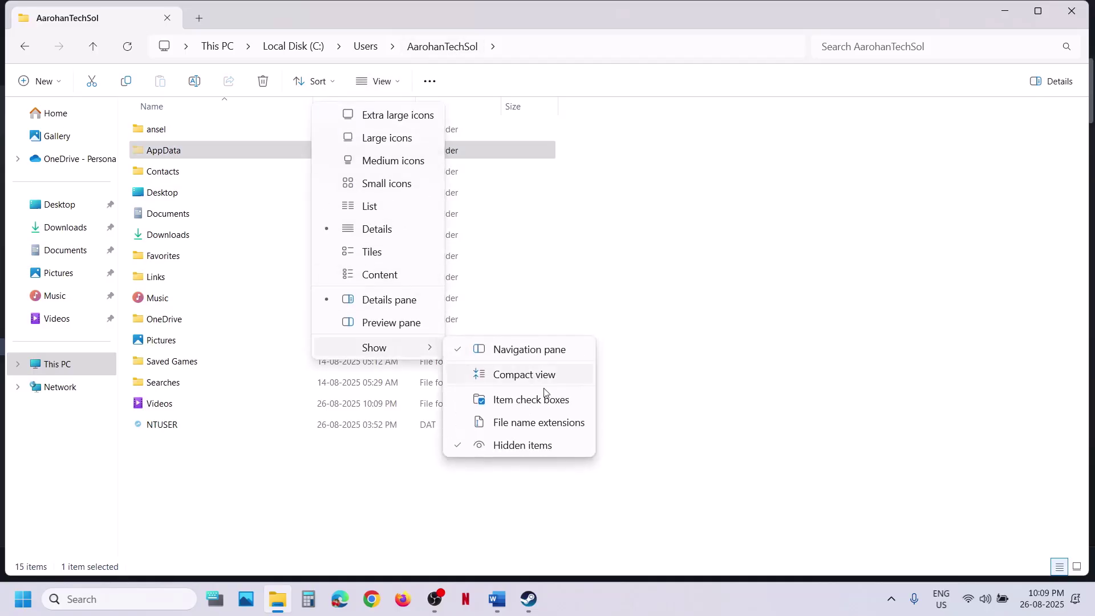
left_click(182, 152)
double_click(182, 153)
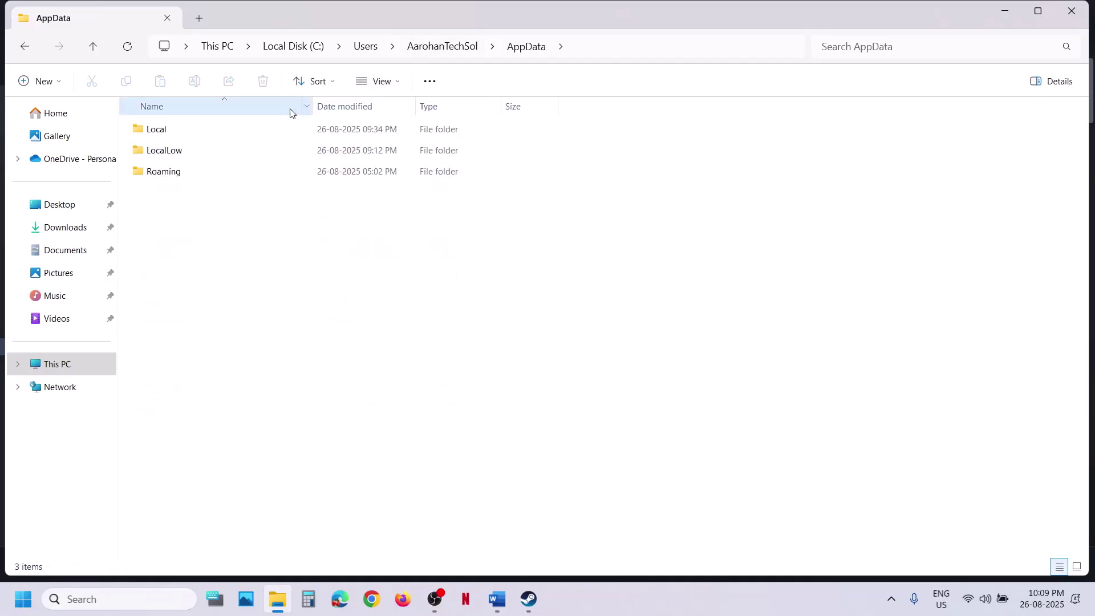
double_click(188, 136)
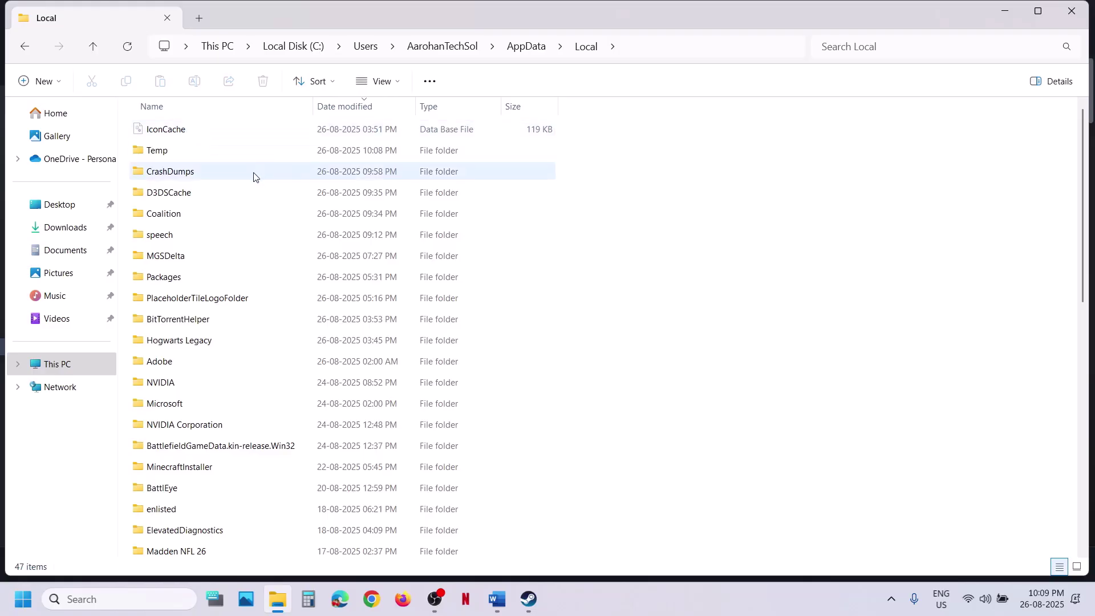
left_click(202, 219)
double_click(212, 219)
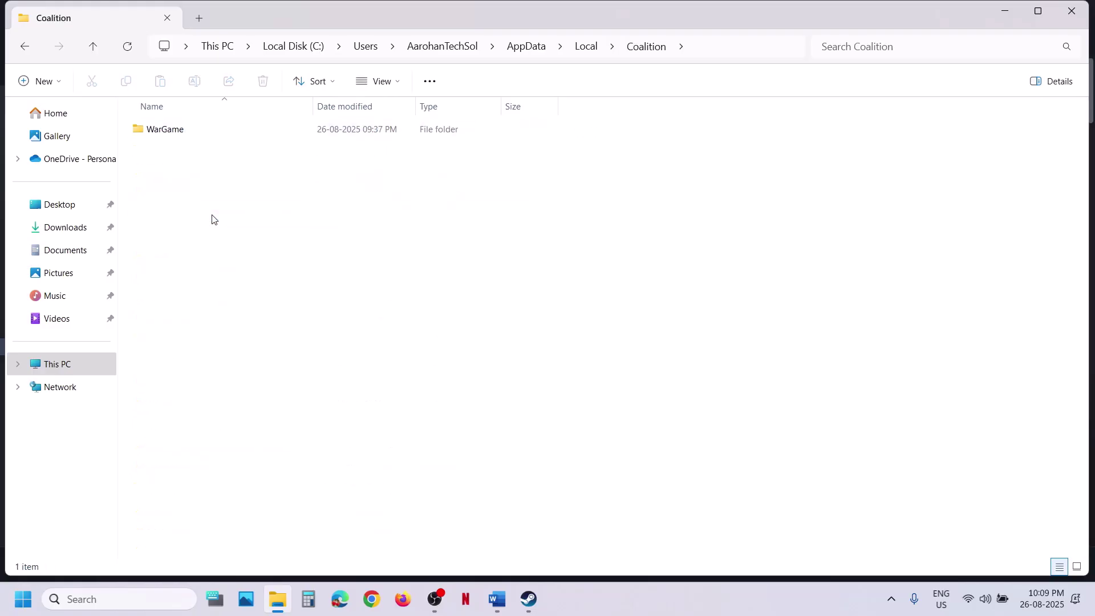
double_click(182, 130)
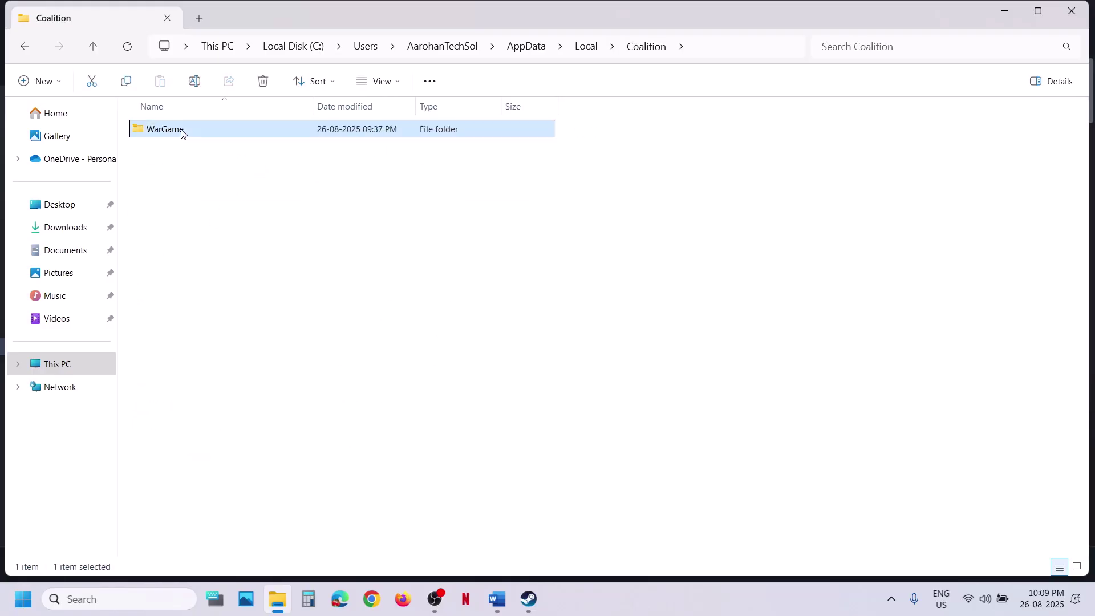
Copy the Config folder from WarGame to the desktop as a backup and place it mid-desktop.
left_click(192, 131)
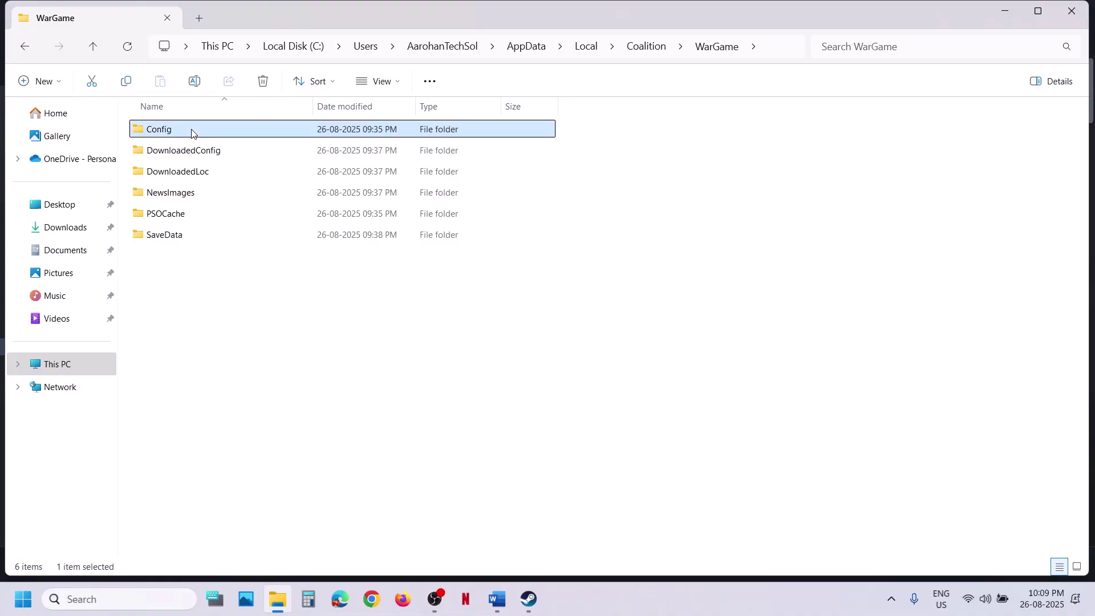
right_click(192, 133)
left_click(262, 147)
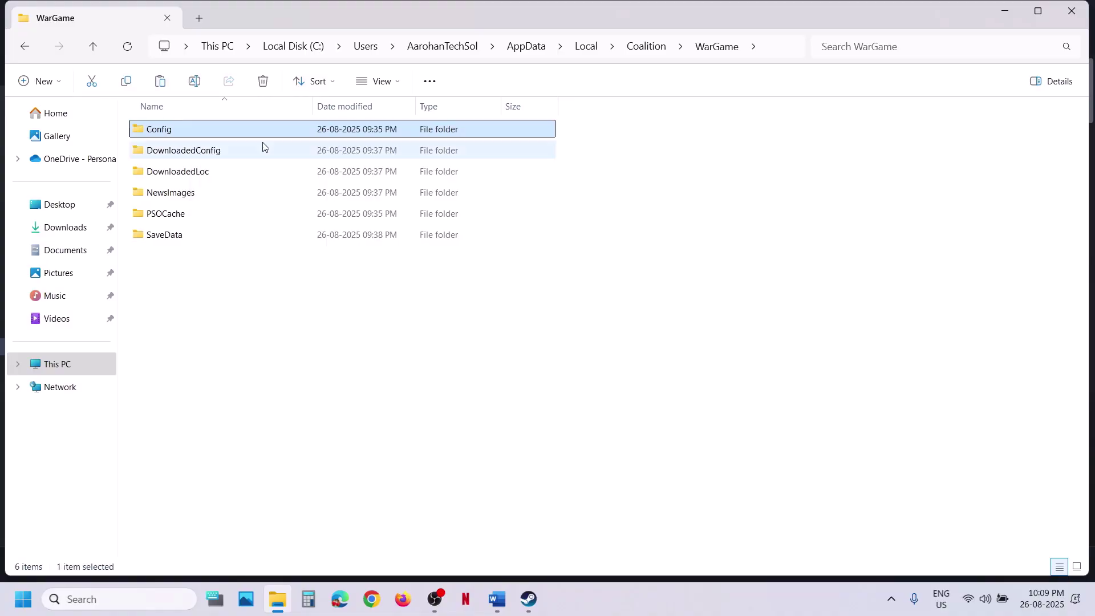
key("super+d")
key("ctrl+v")
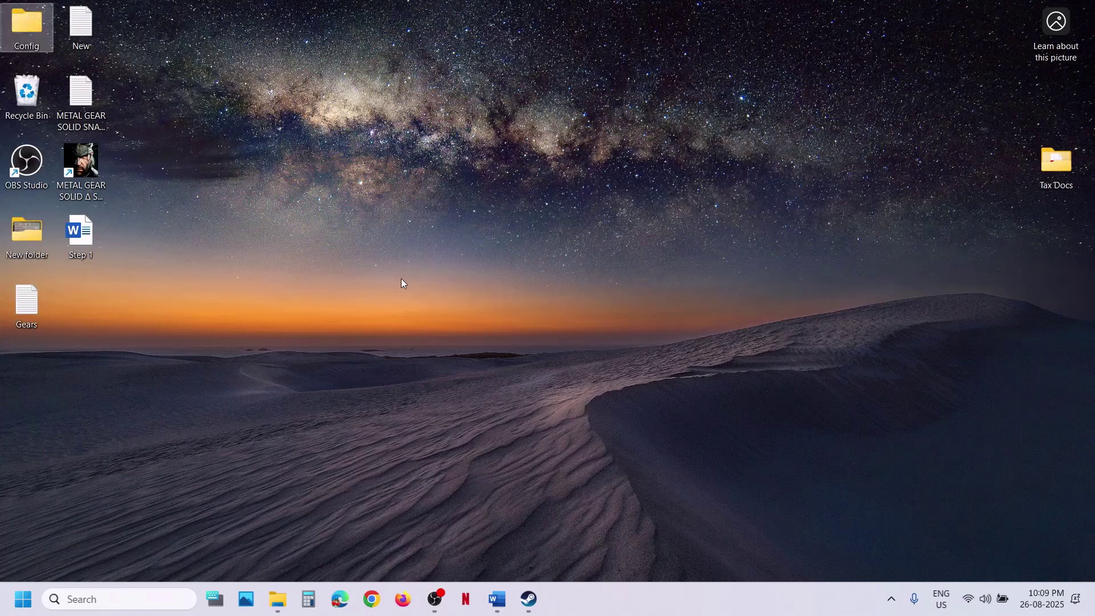
left_click_drag(49, 46, 533, 254)
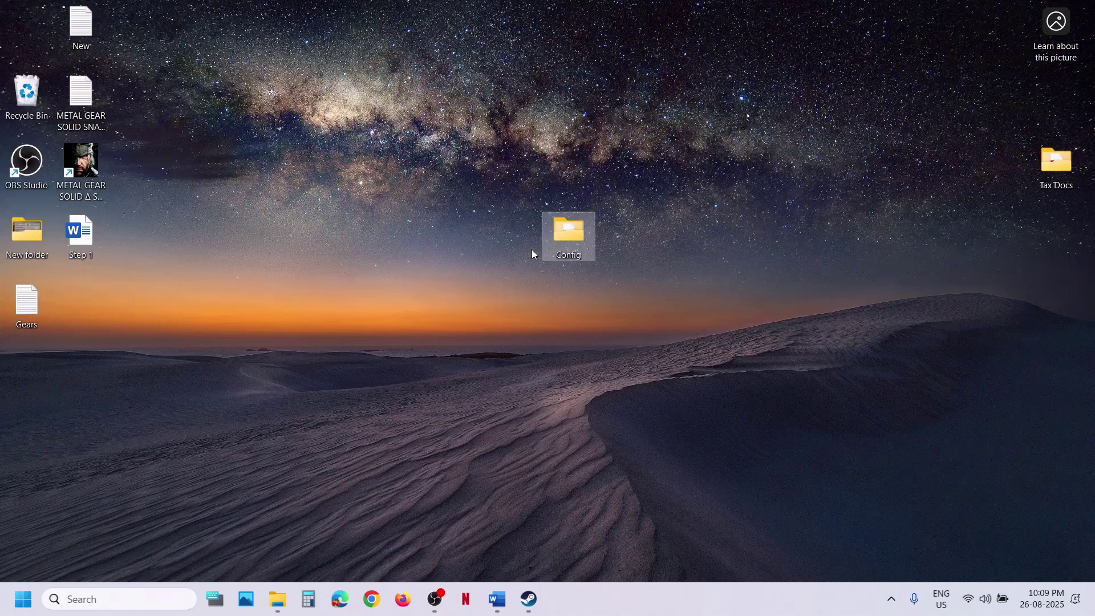
Return to the WarGame folder and rename its Config folder to Config.old.
key("super+d")
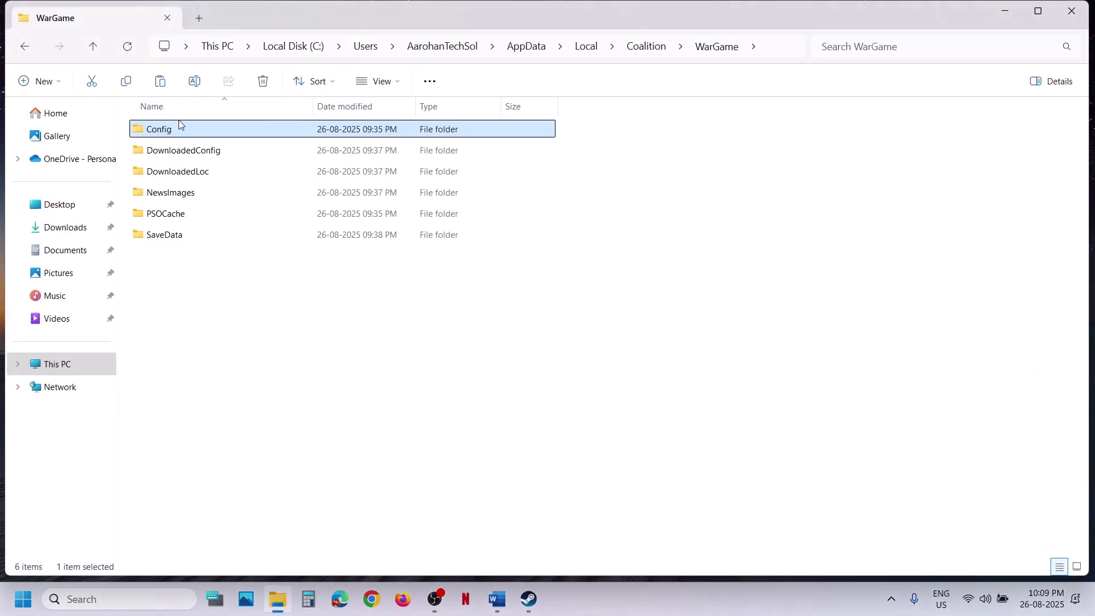
right_click(171, 131)
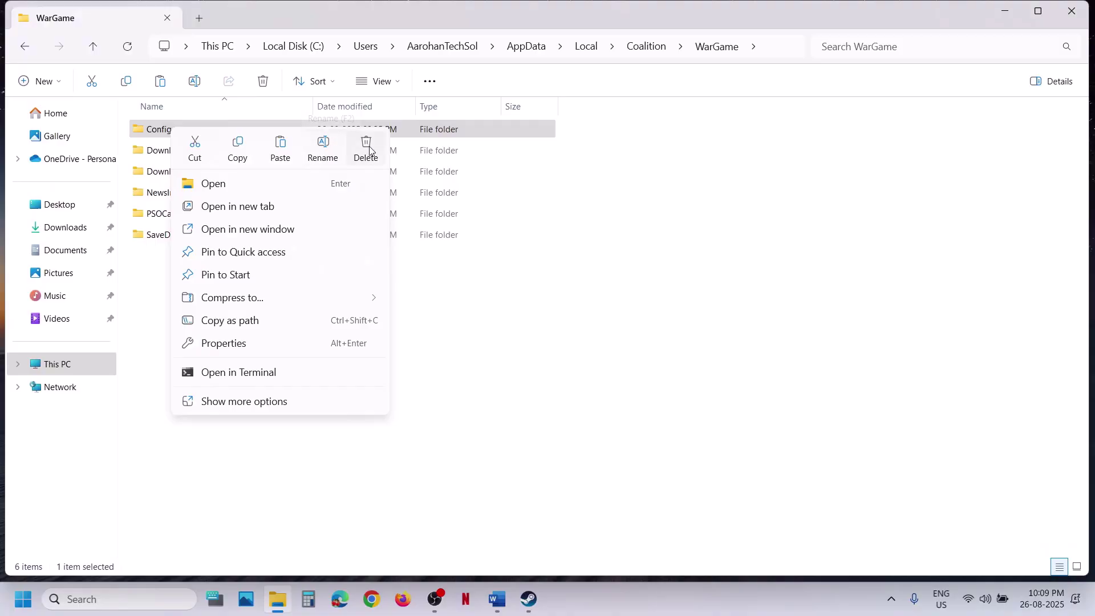
left_click(322, 150)
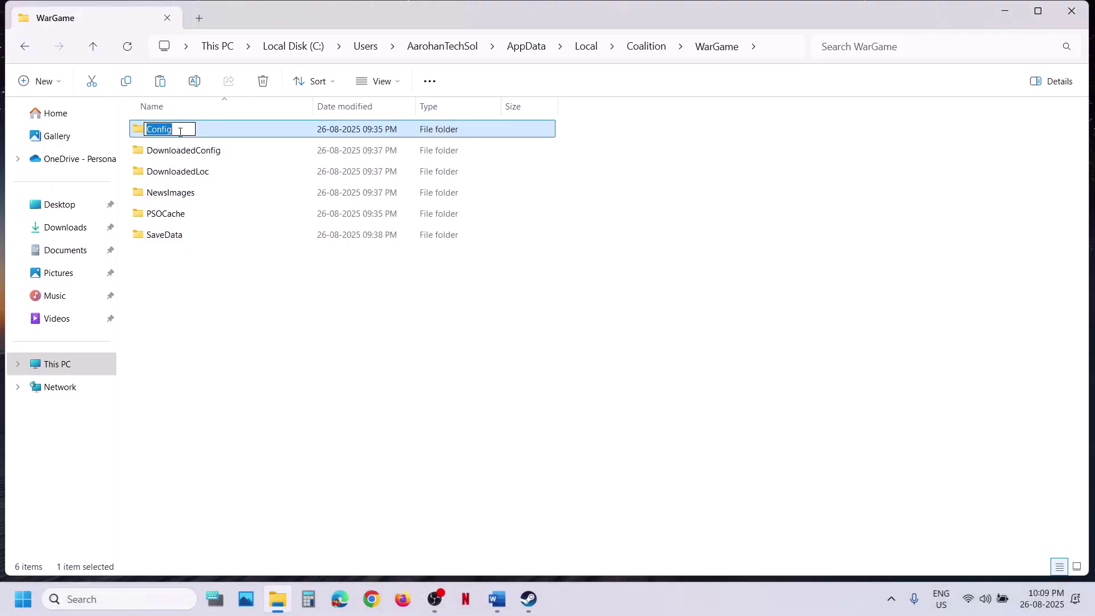
left_click(180, 131)
type(".old")
key("Return")
left_click(352, 361)
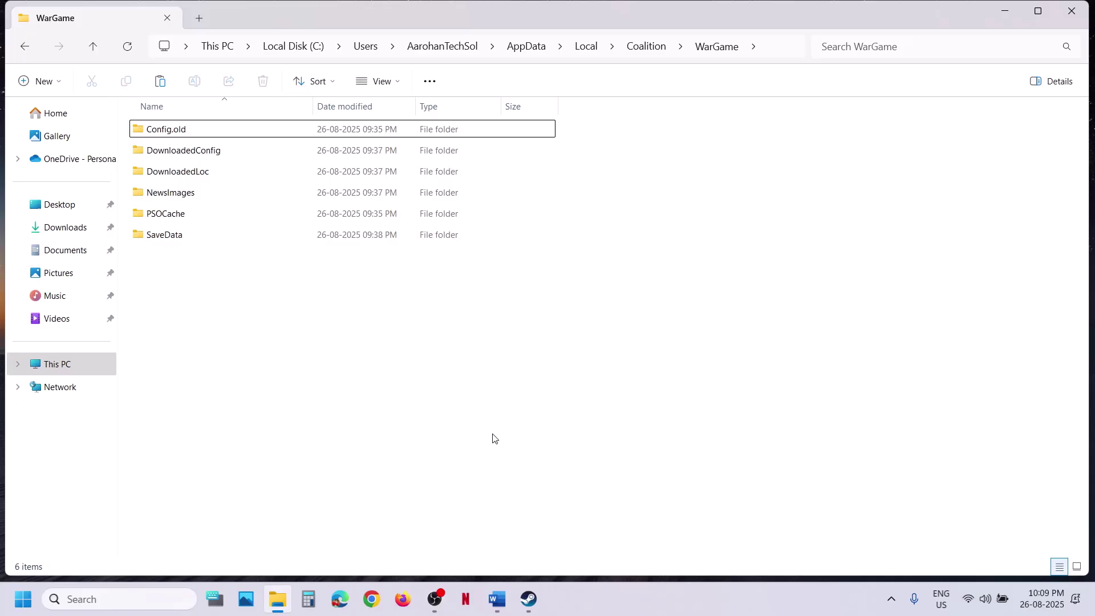
Switch to the Word notes and read Step 2 on renaming and backing up the save game files.
left_click(527, 596)
left_click(527, 597)
left_click(495, 594)
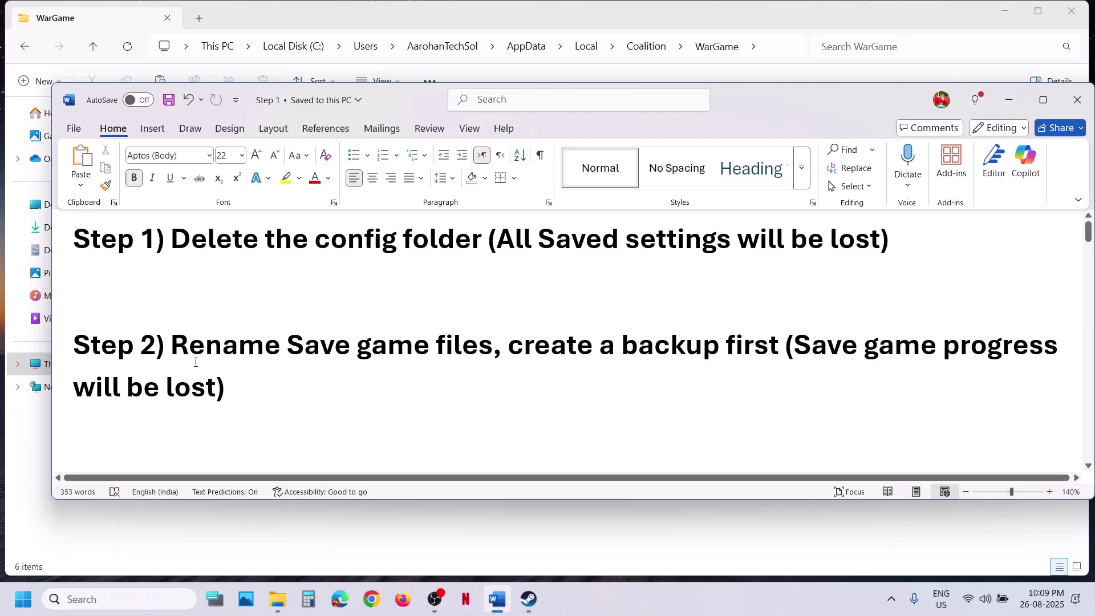
left_click_drag(193, 358, 435, 344)
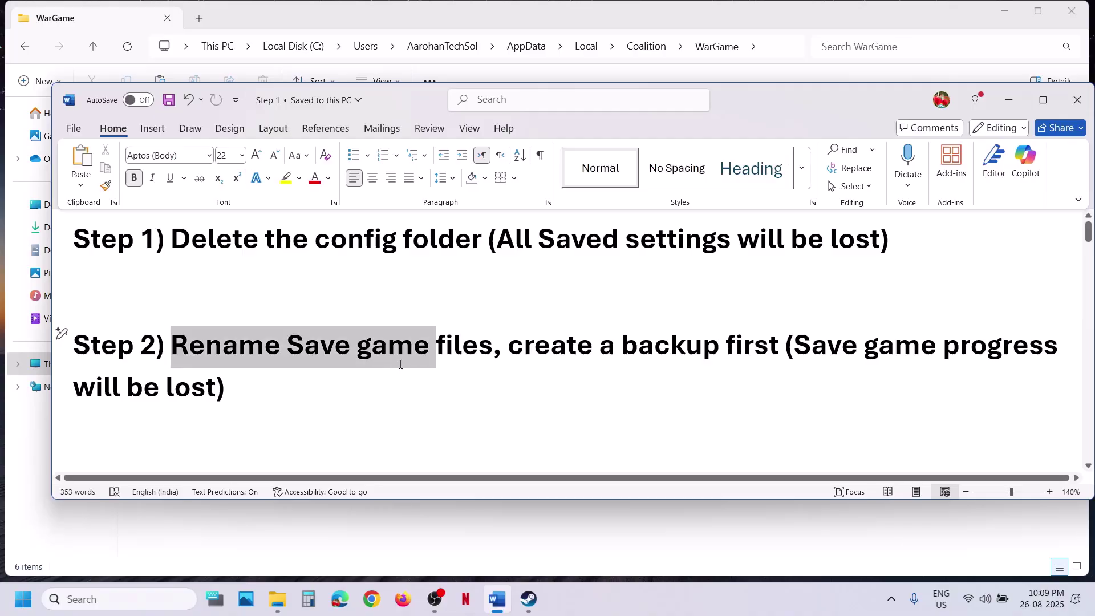
left_click(538, 406)
left_click_drag(509, 349, 723, 350)
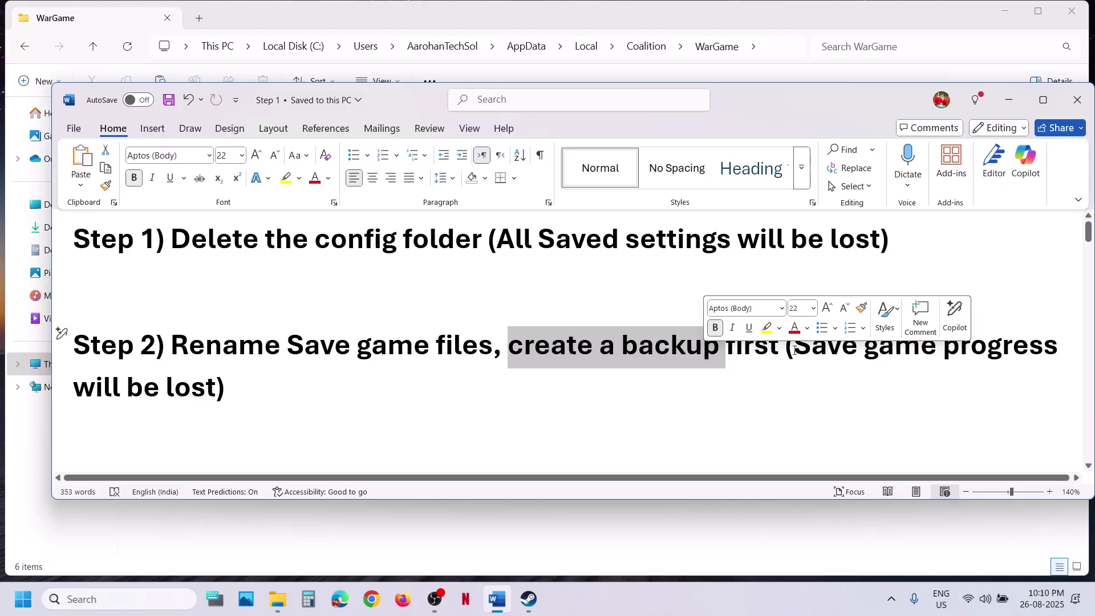
left_click_drag(794, 350, 218, 393)
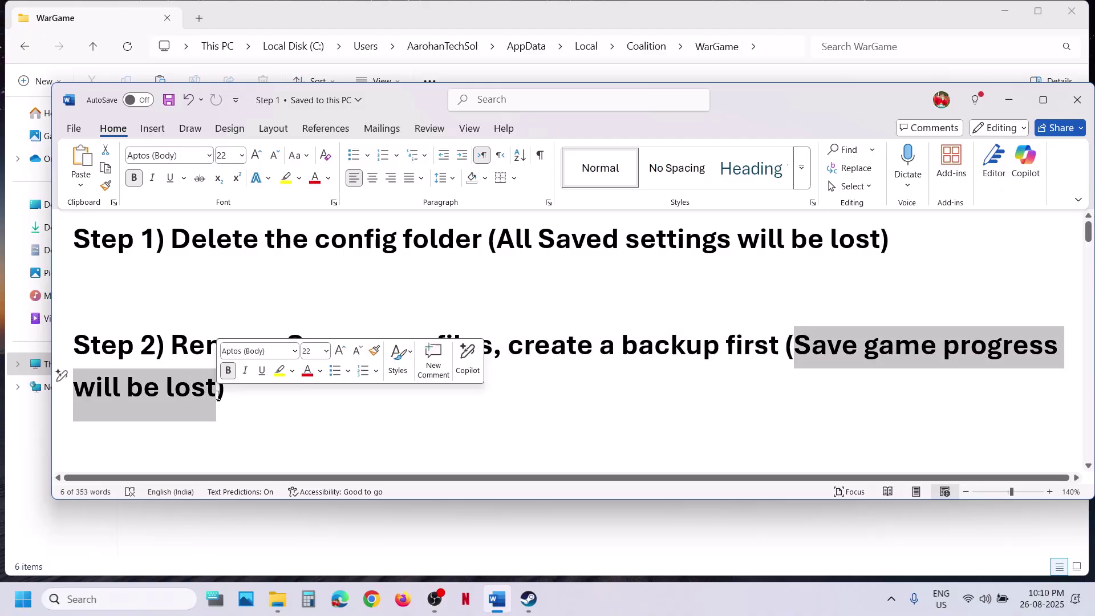
left_click(1009, 100)
Copy the Coalition folder from AppData\Local to the desktop as a backup and move the copy toward mid-desktop.
left_click(93, 47)
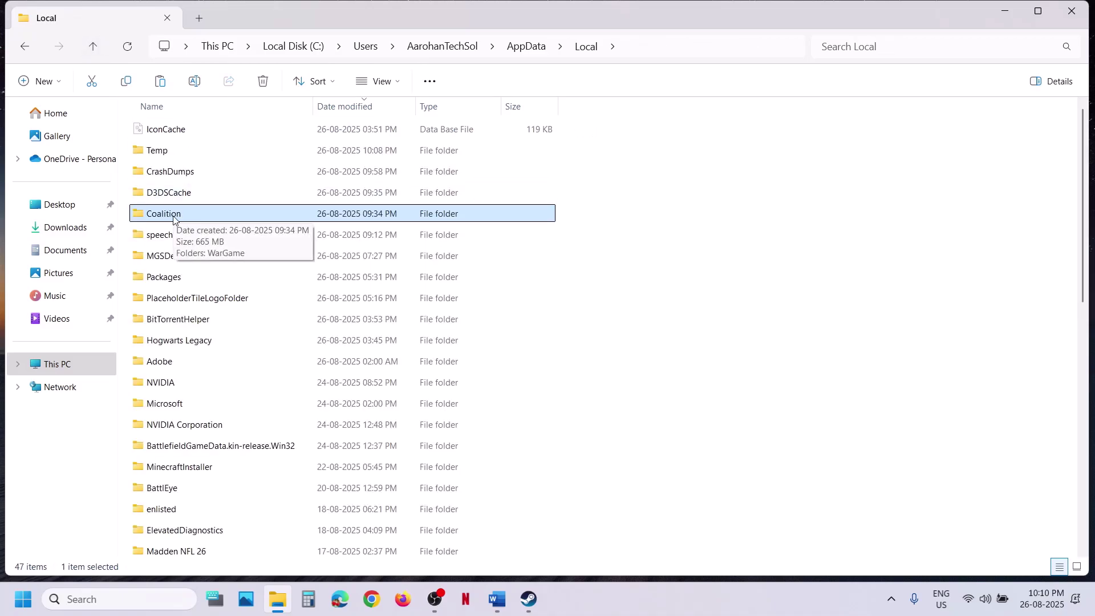
right_click(183, 216)
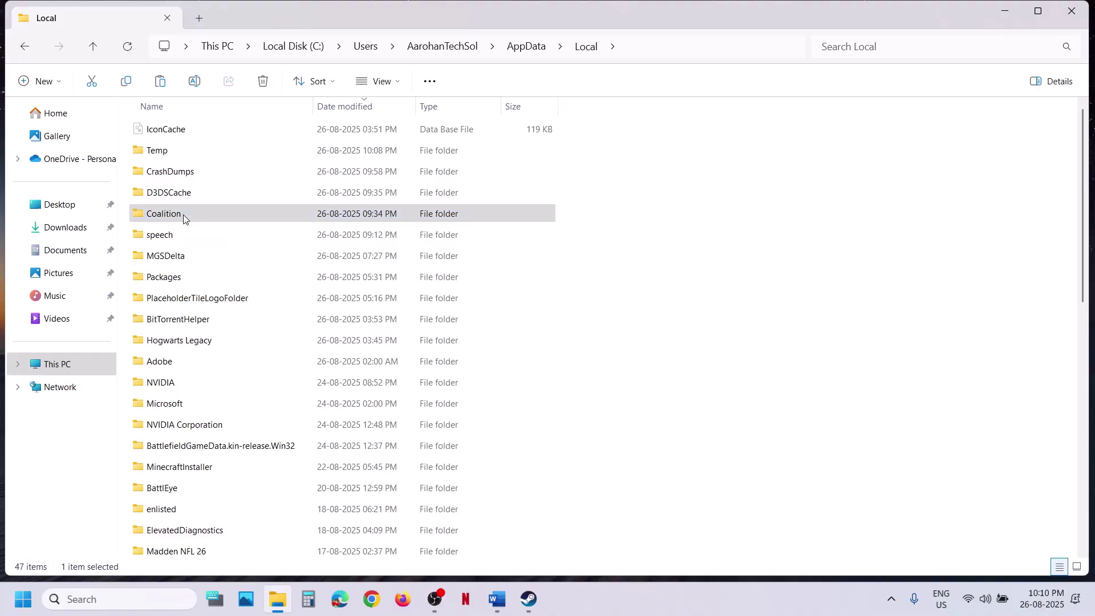
left_click(251, 237)
key("super+d")
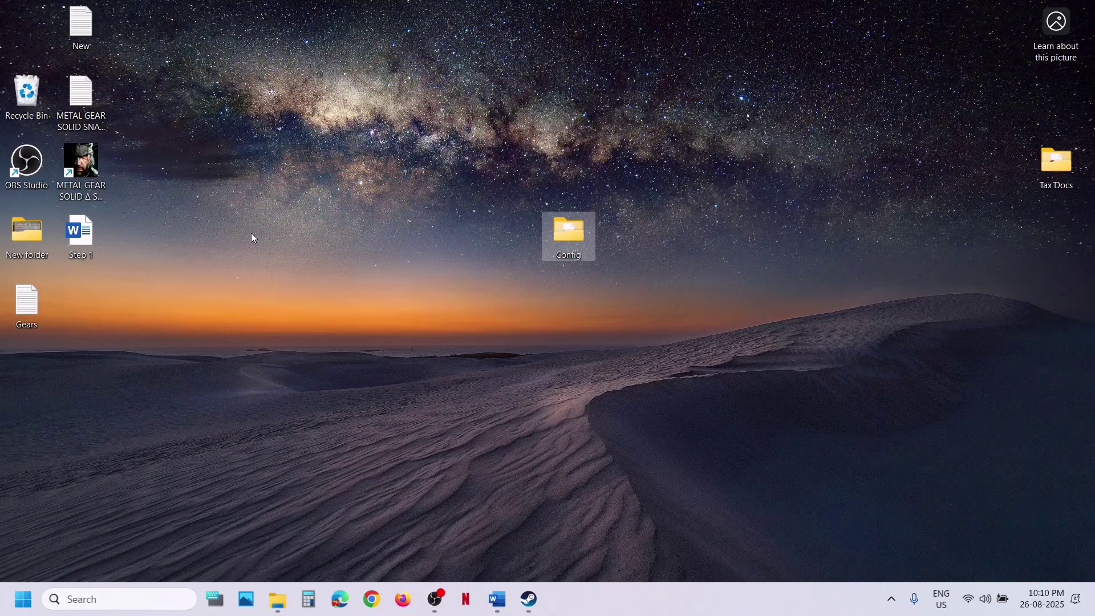
key("ctrl+v")
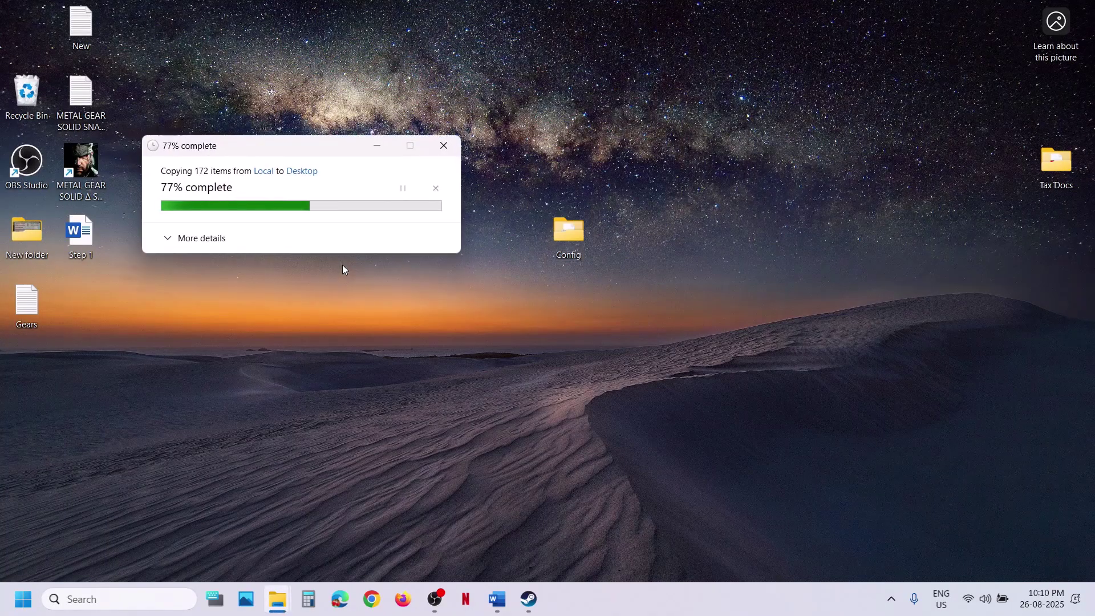
left_click_drag(25, 25, 510, 239)
Return to the Local folder in File Explorer and rename the Coalition folder to Coalition.old.
left_click(270, 610)
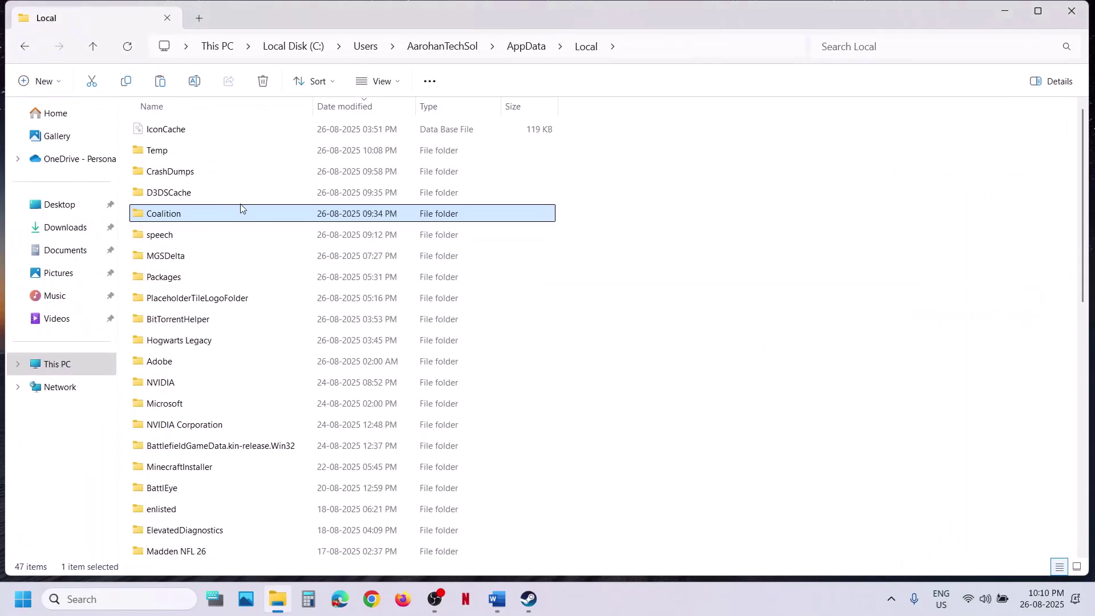
right_click(174, 213)
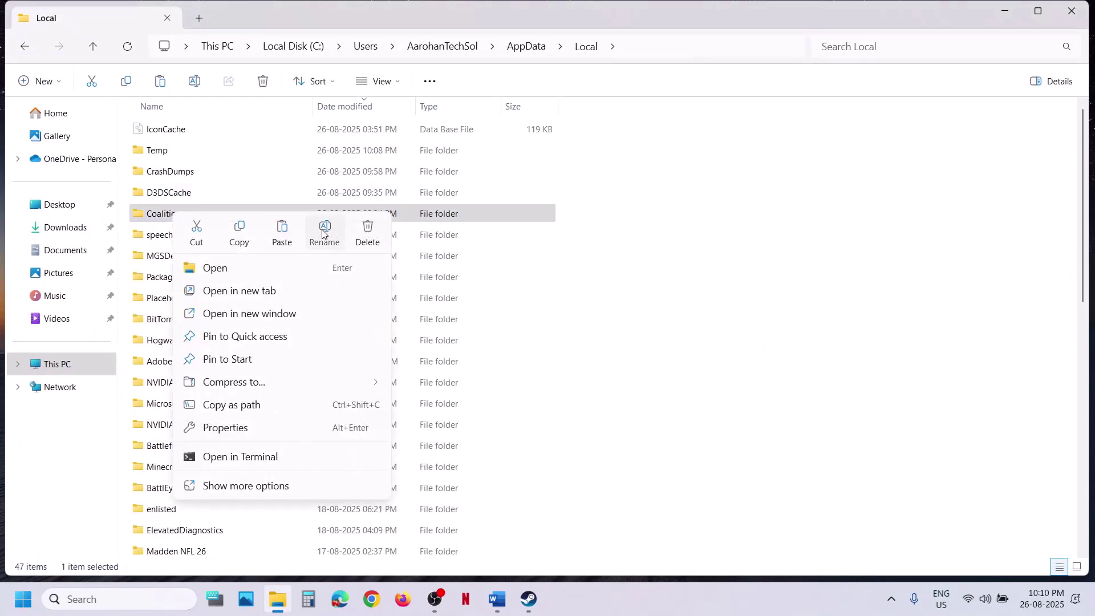
left_click(321, 235)
left_click(186, 211)
type(".old")
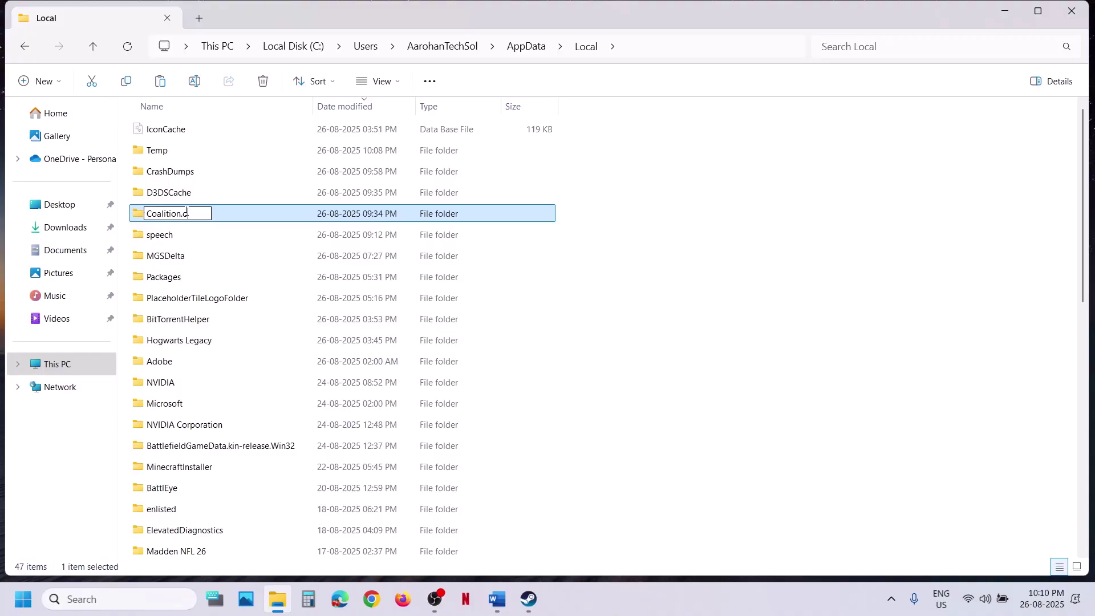
left_click(866, 311)
left_click(865, 311)
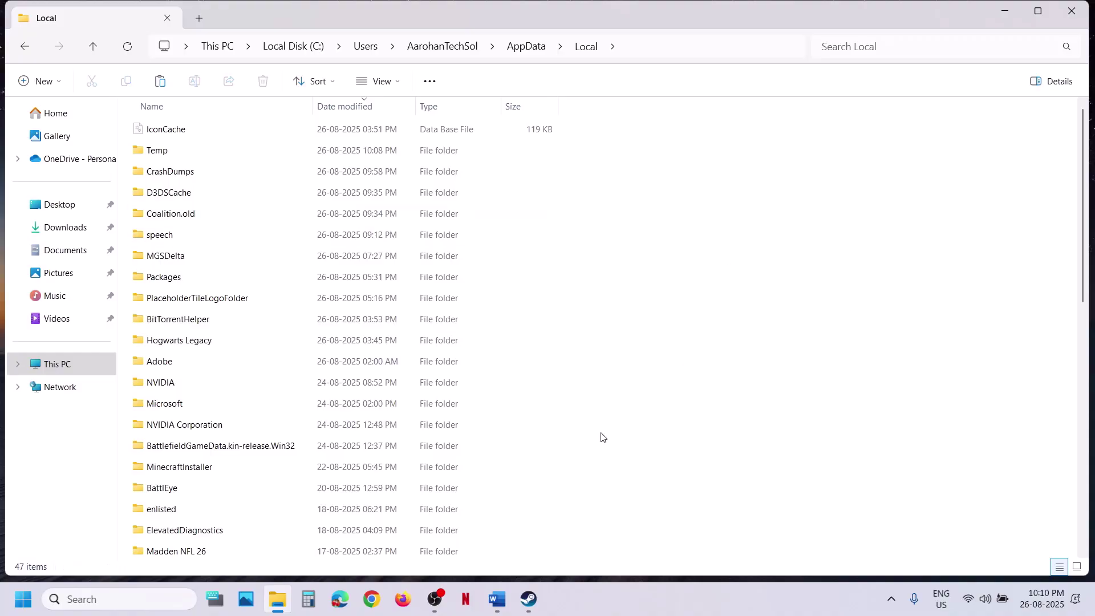
Switch to the Word notes, read Step 3 on Microsoft account sign-in for Steam users, and return to Steam.
left_click(526, 609)
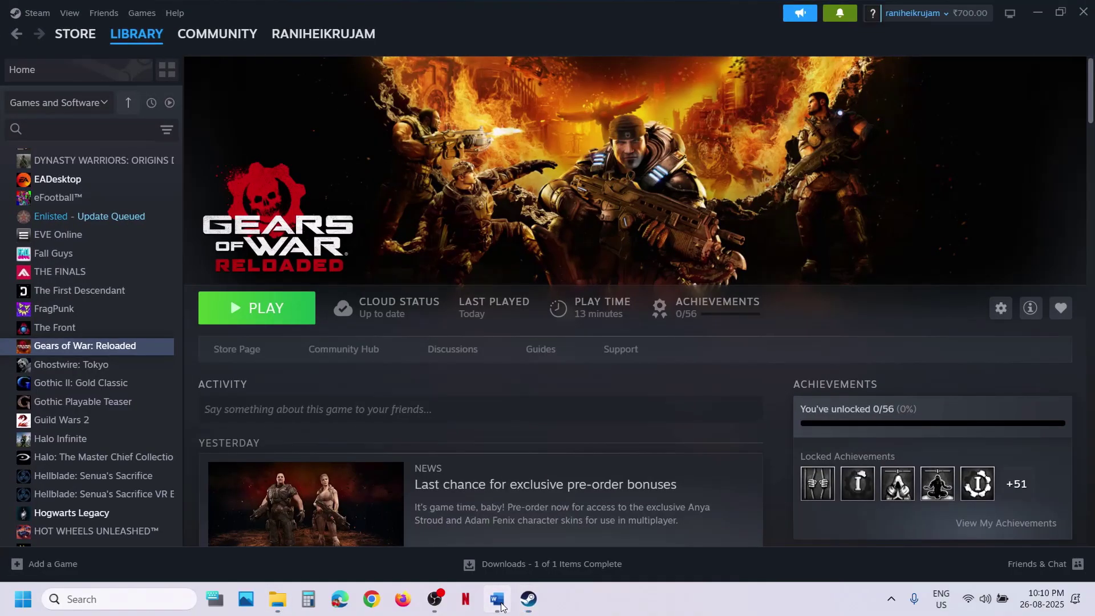
left_click(497, 599)
scroll(423, 399, "down", 2)
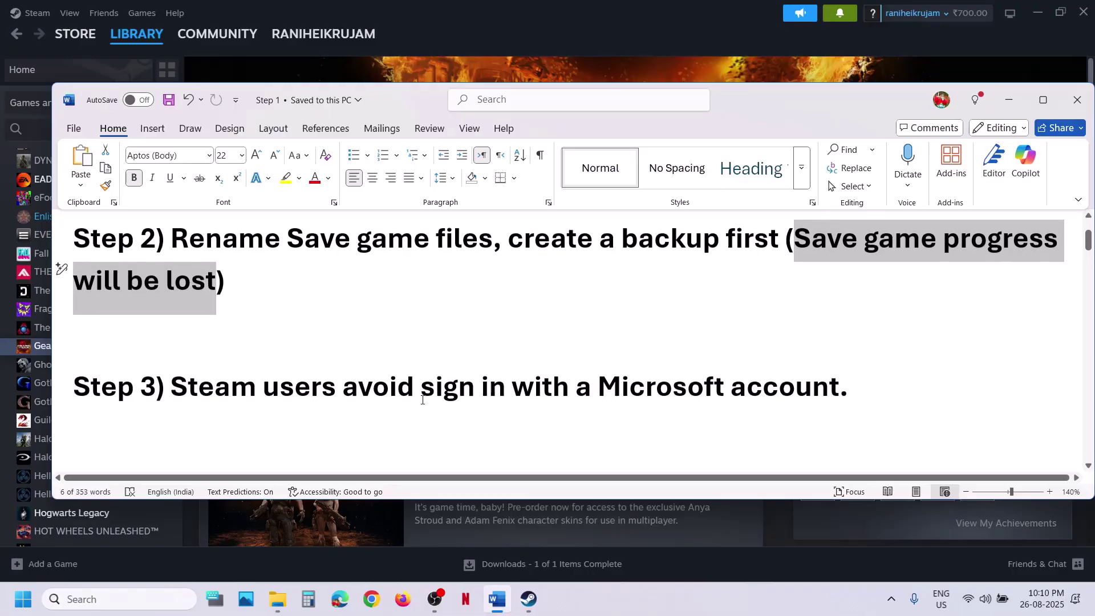
left_click_drag(203, 386, 810, 388)
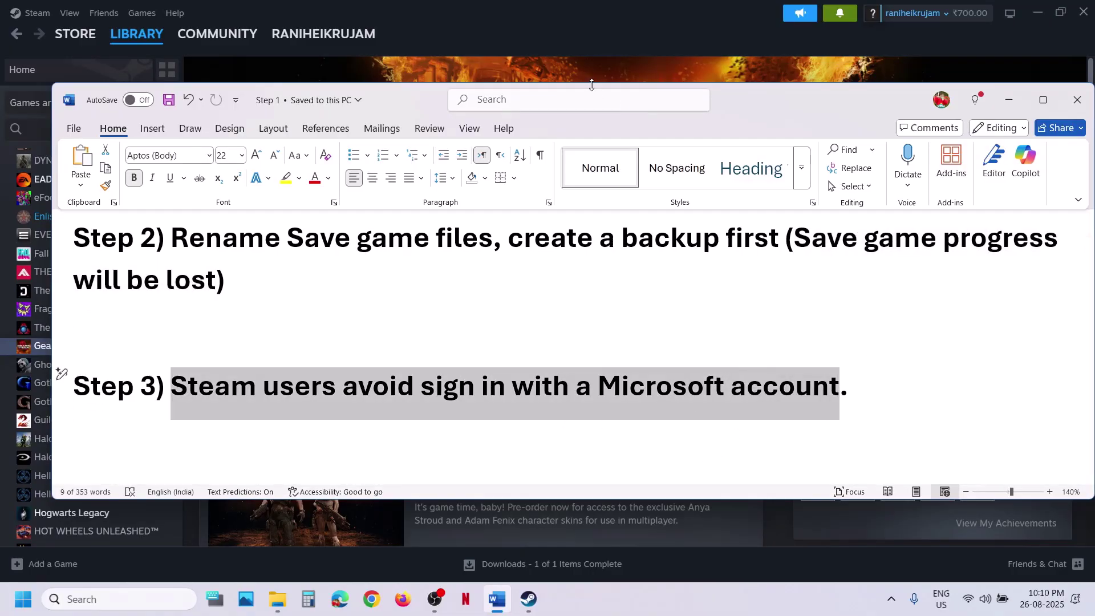
left_click(566, 67)
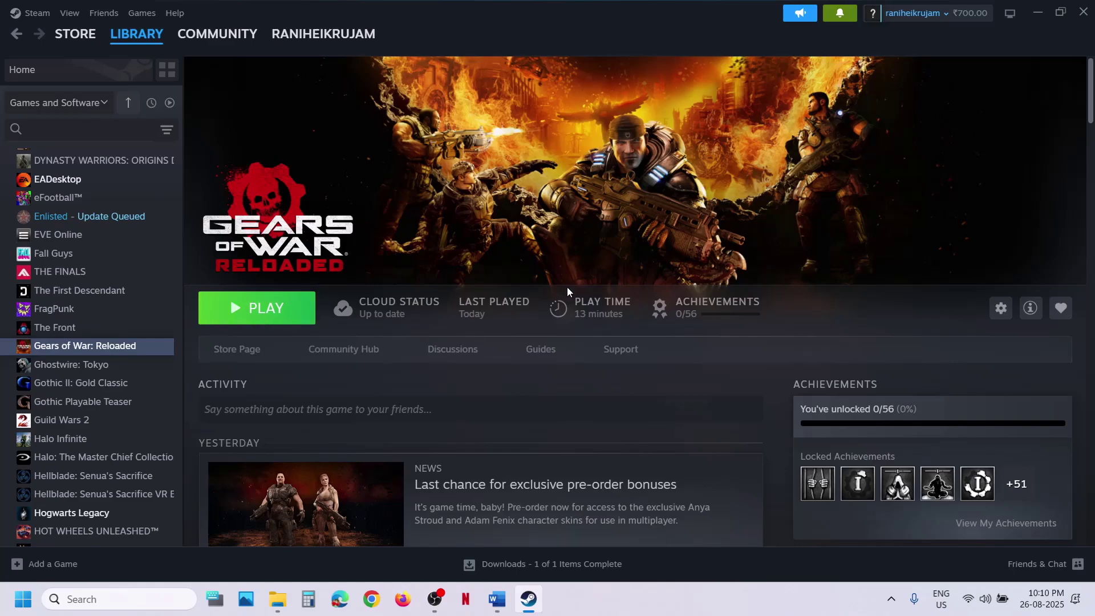
View Screenshot (51).png to examine the game's Microsoft sign-in options, then minimize the image.
left_click(612, 610)
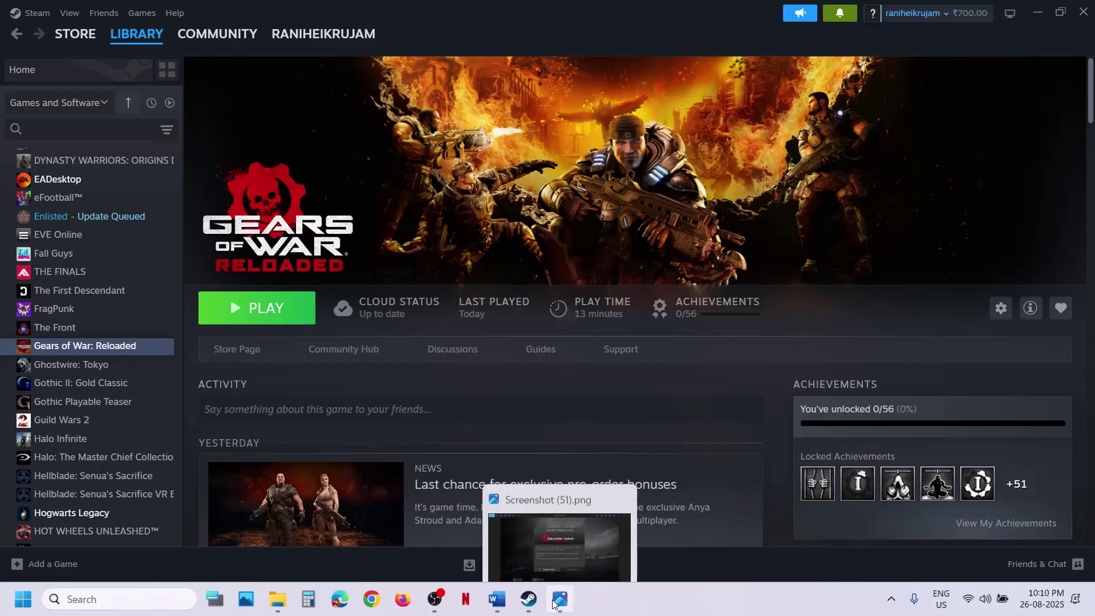
left_click(555, 602)
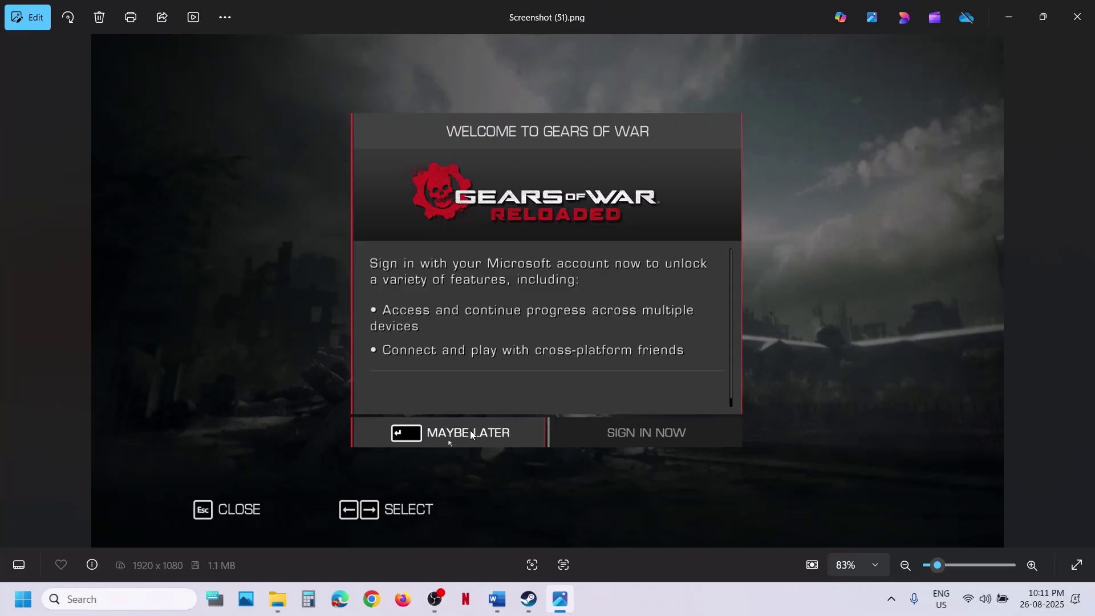
left_click(1008, 14)
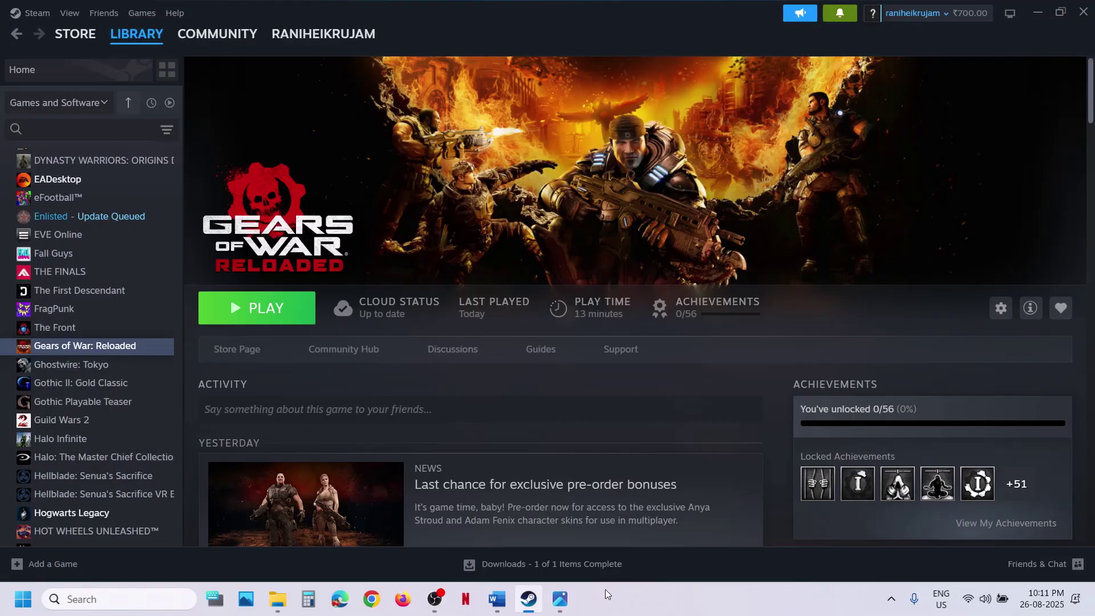
Switch to the Word notes, read Step 4 on installing Easy AntiCheat, and return to Steam.
left_click(496, 599)
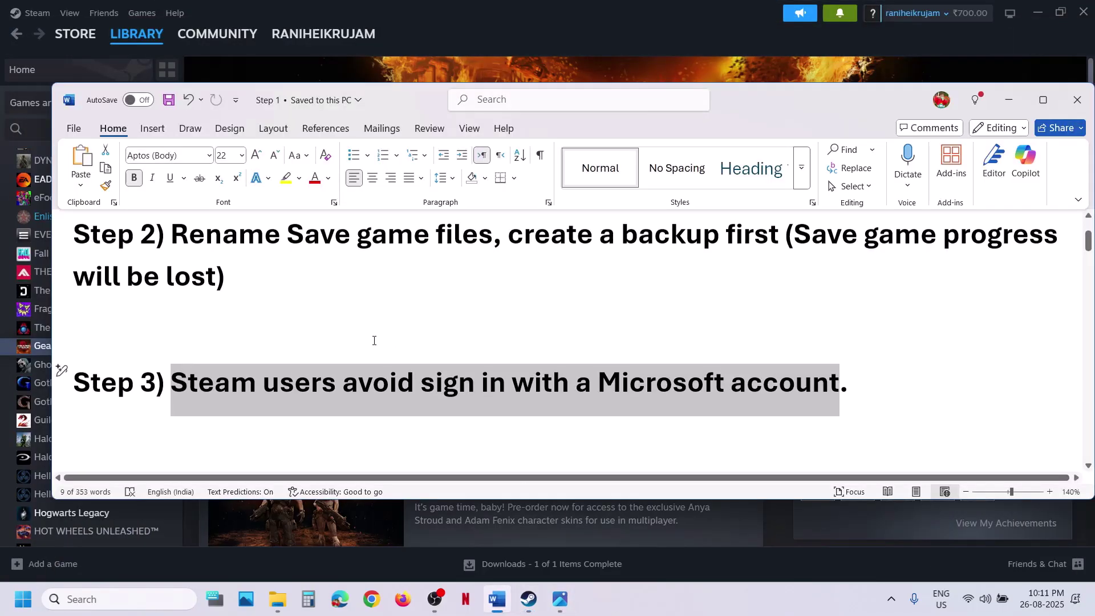
scroll(373, 340, "down", 1)
scroll(374, 342, "down", 1)
left_click_drag(272, 377, 463, 386)
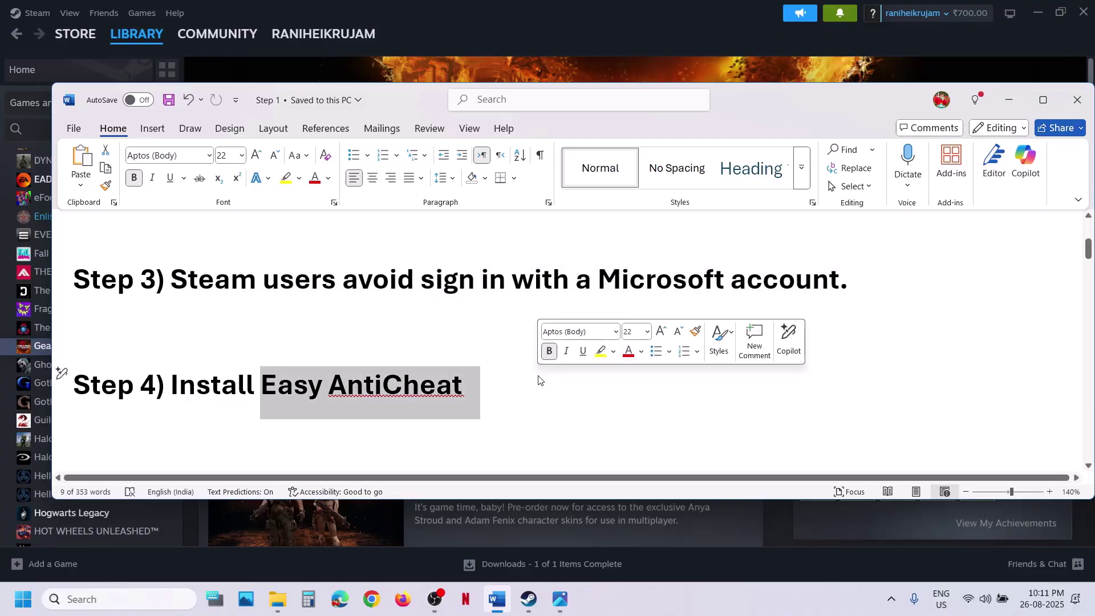
left_click(487, 68)
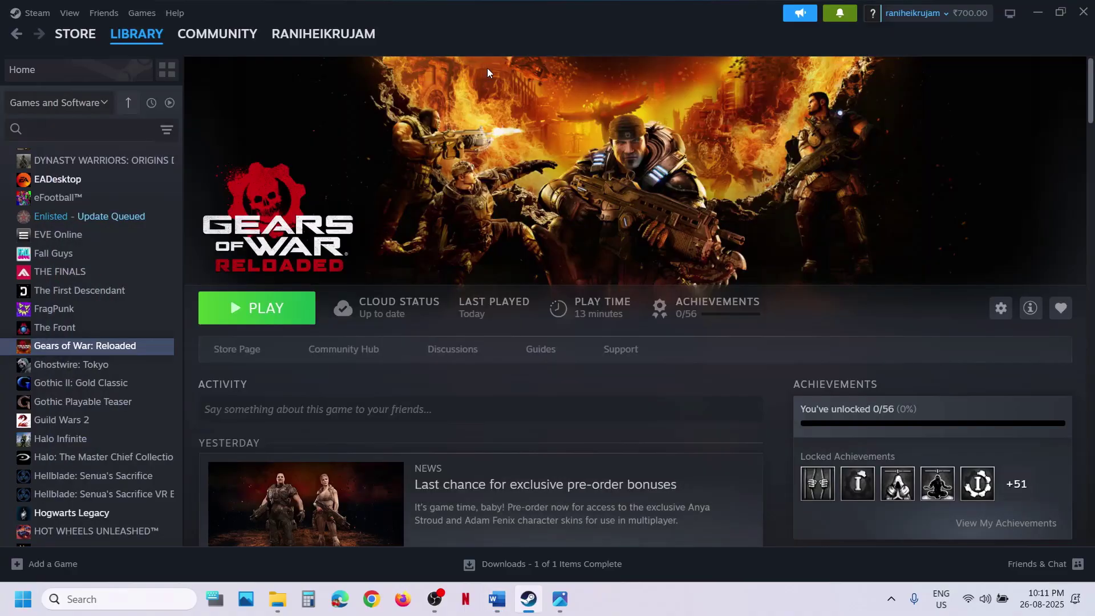
Open the local files of Gears of War: Reloaded and run Install_EasyAntiCheat as administrator, allowing it to make changes.
right_click(108, 347)
mouse_move(142, 434)
left_click(269, 457)
left_click(185, 259)
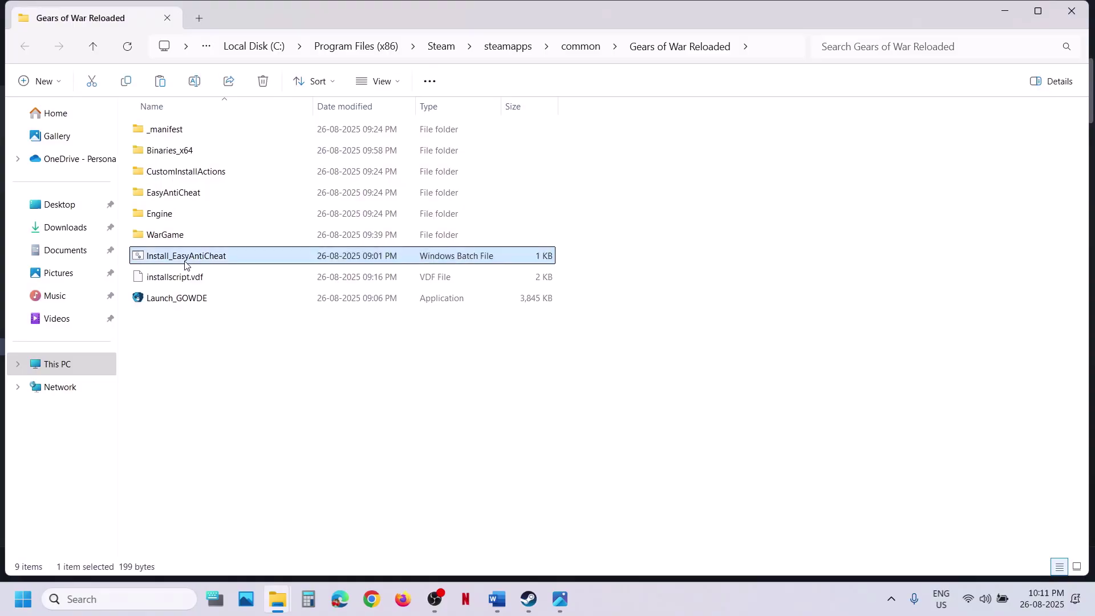
right_click(203, 262)
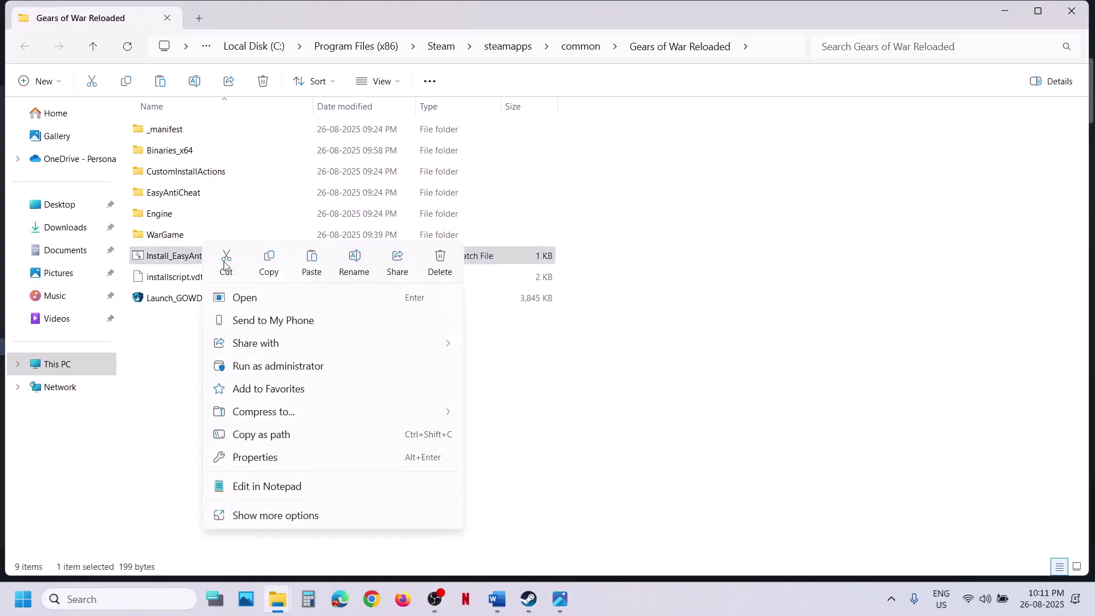
left_click(279, 367)
left_click(478, 438)
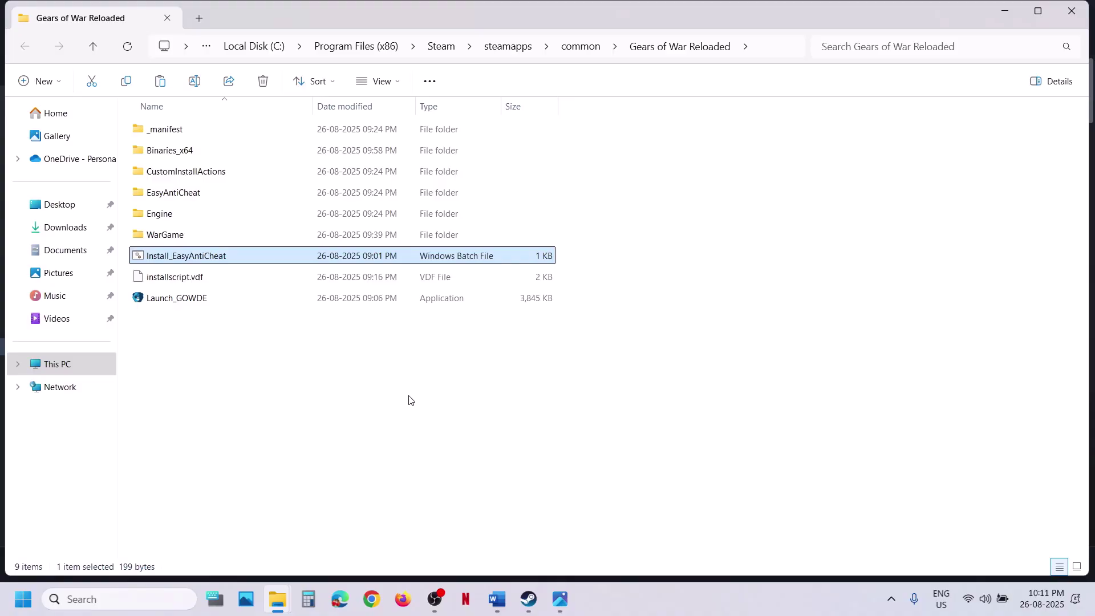
Switch to the Word notes through Steam, read Step 5 on trying -dx11/-dx12, and return to Steam.
left_click(529, 598)
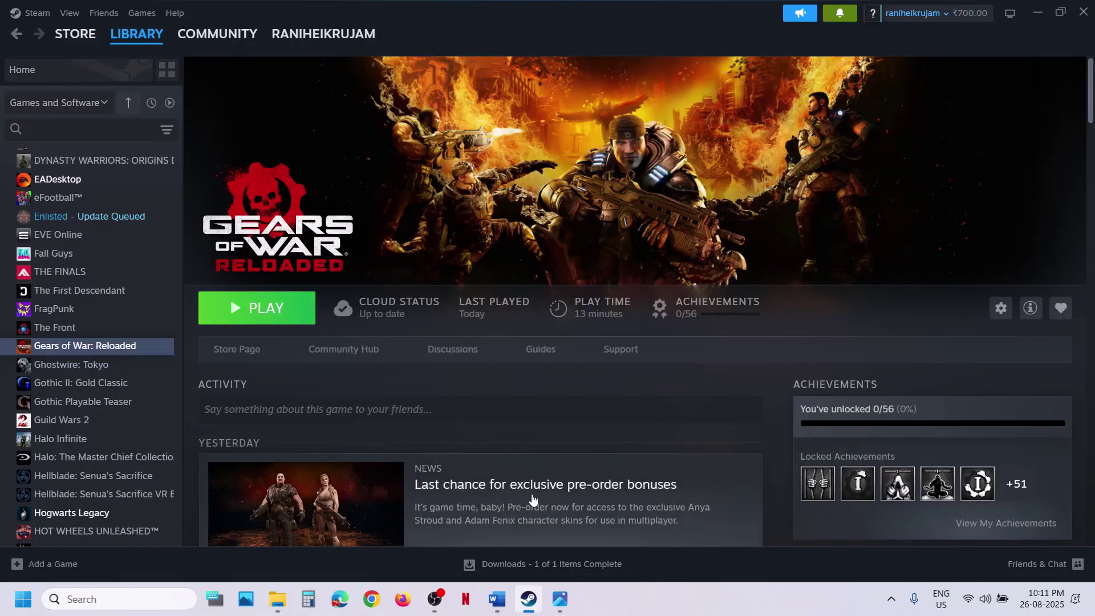
left_click(502, 604)
scroll(392, 344, "down", 3)
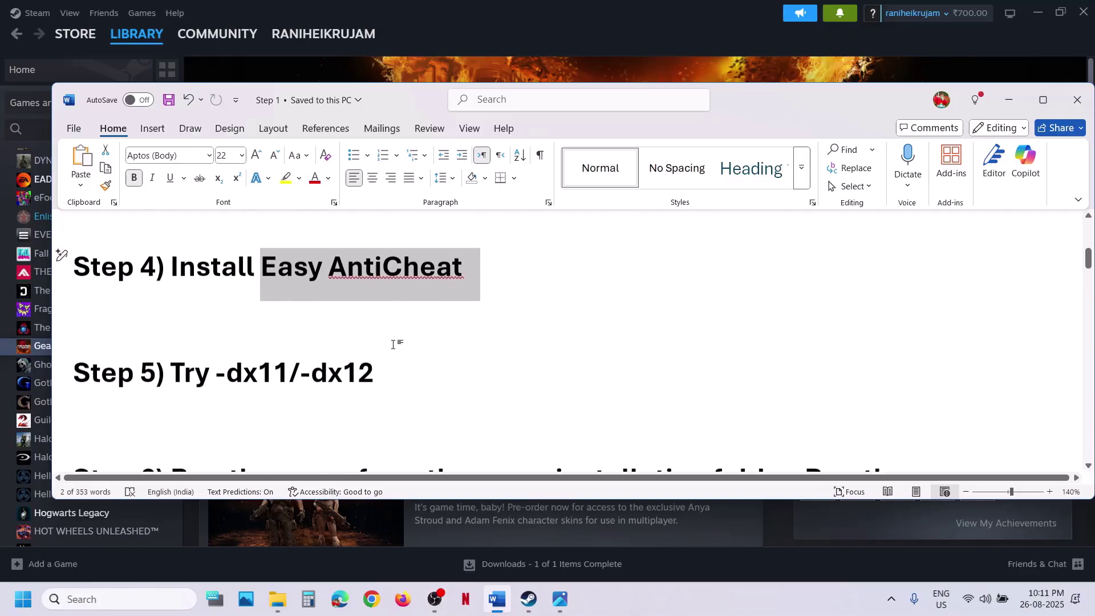
left_click(536, 73)
Set the launch options of Gears of War: Reloaded to -dx11 and close its properties.
right_click(121, 348)
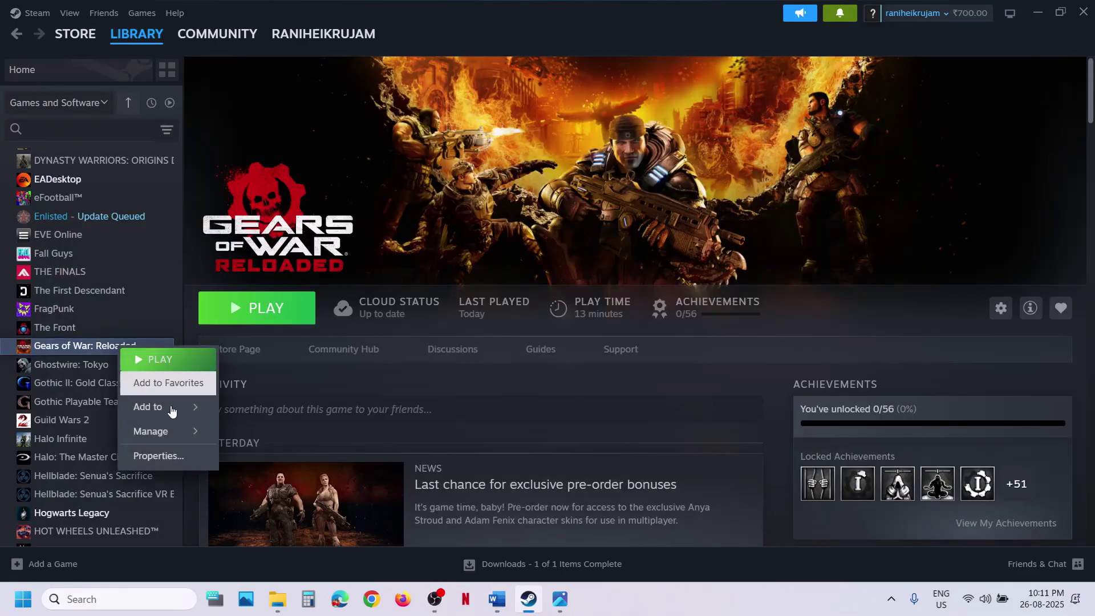
left_click(163, 456)
left_click_drag(445, 374, 394, 385)
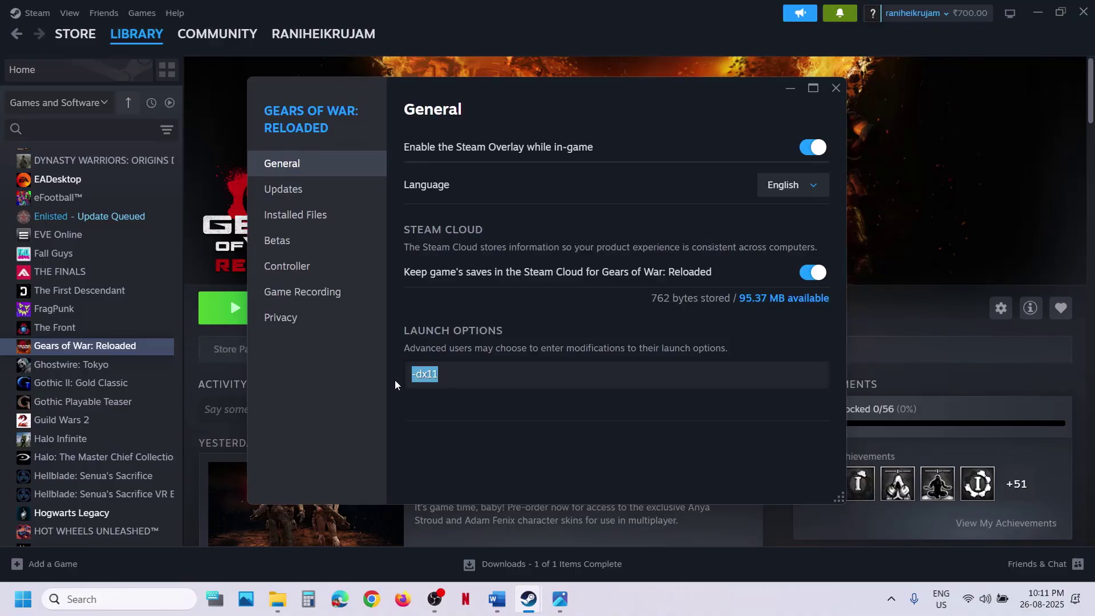
key("BackSpace")
type("-dx11")
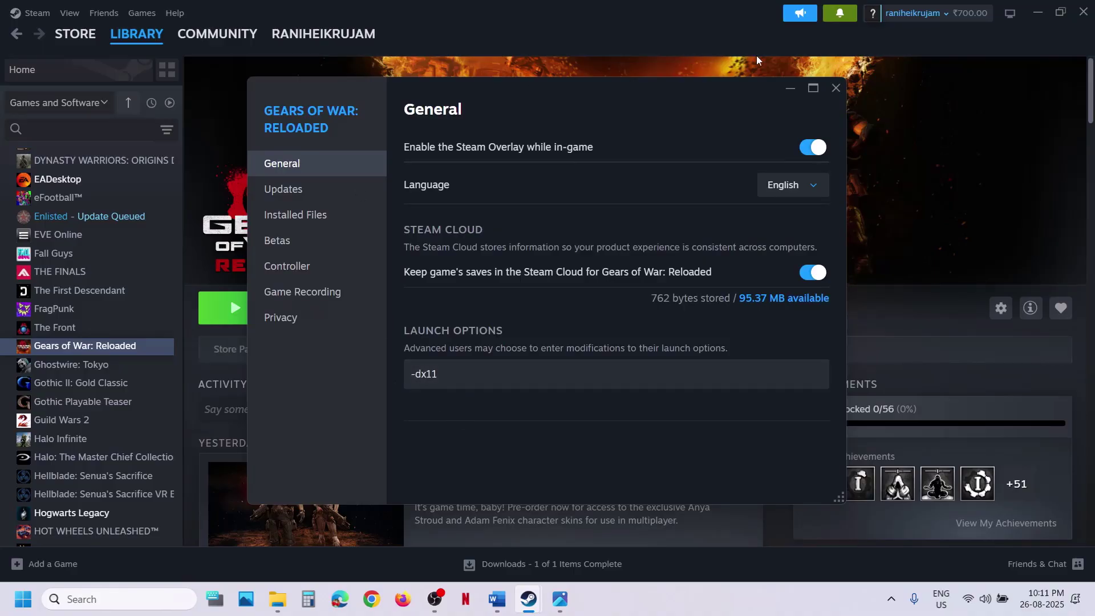
left_click(833, 85)
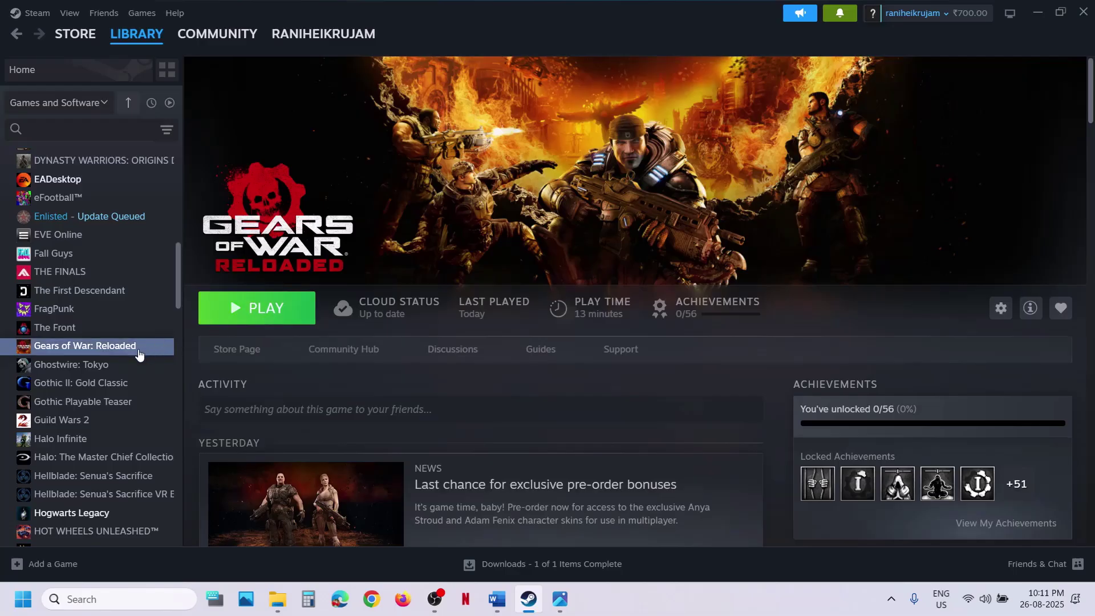
Replace the launch options of Gears of War: Reloaded with -dx12 and launch the game.
right_click(138, 349)
left_click(181, 459)
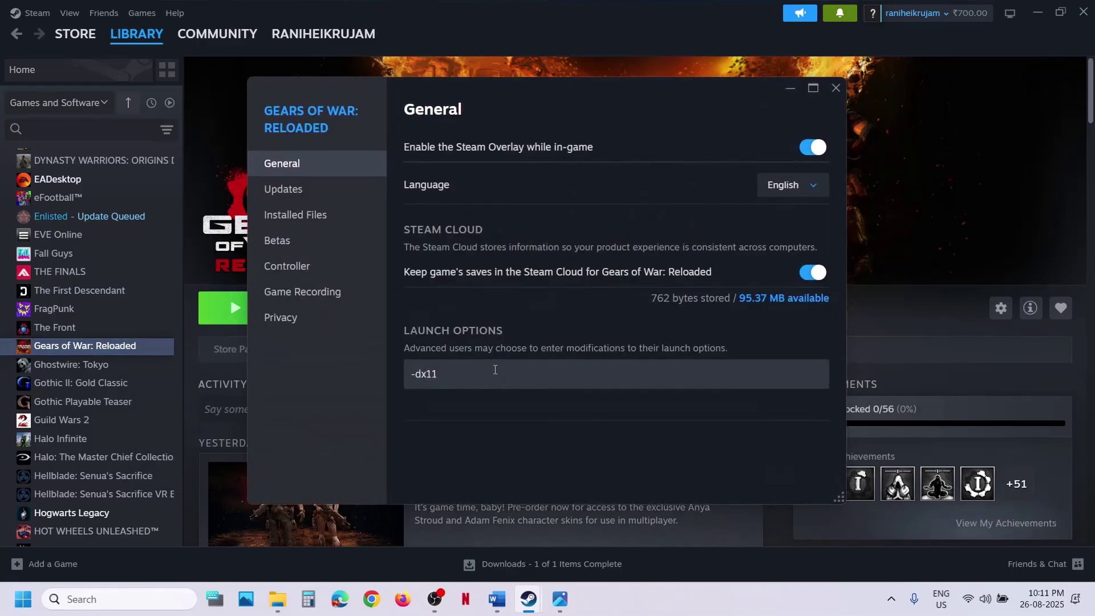
type("-dx12")
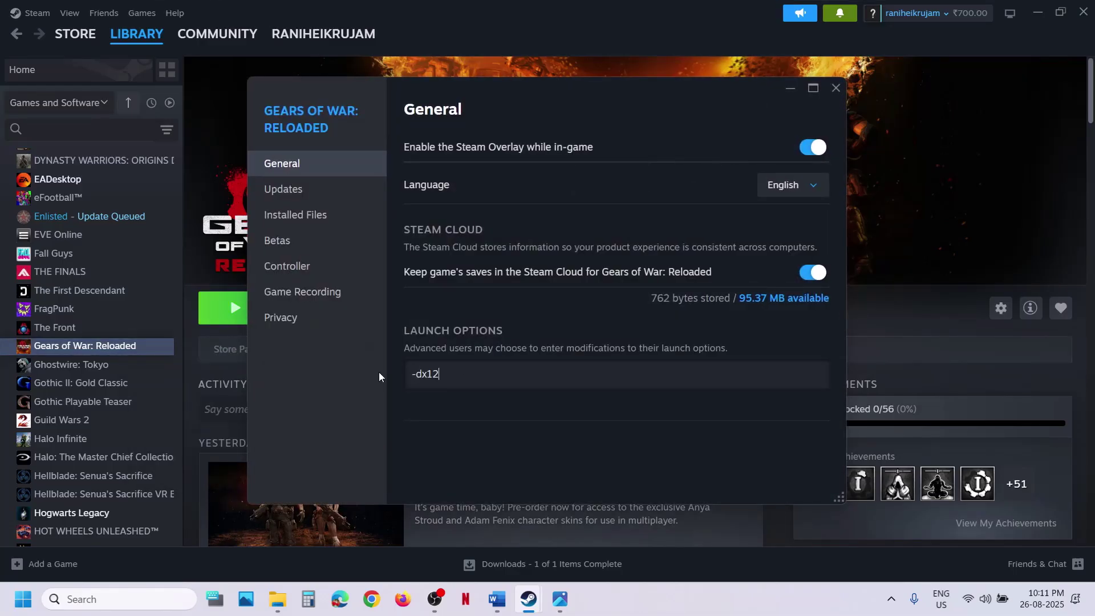
left_click(835, 87)
key("Return")
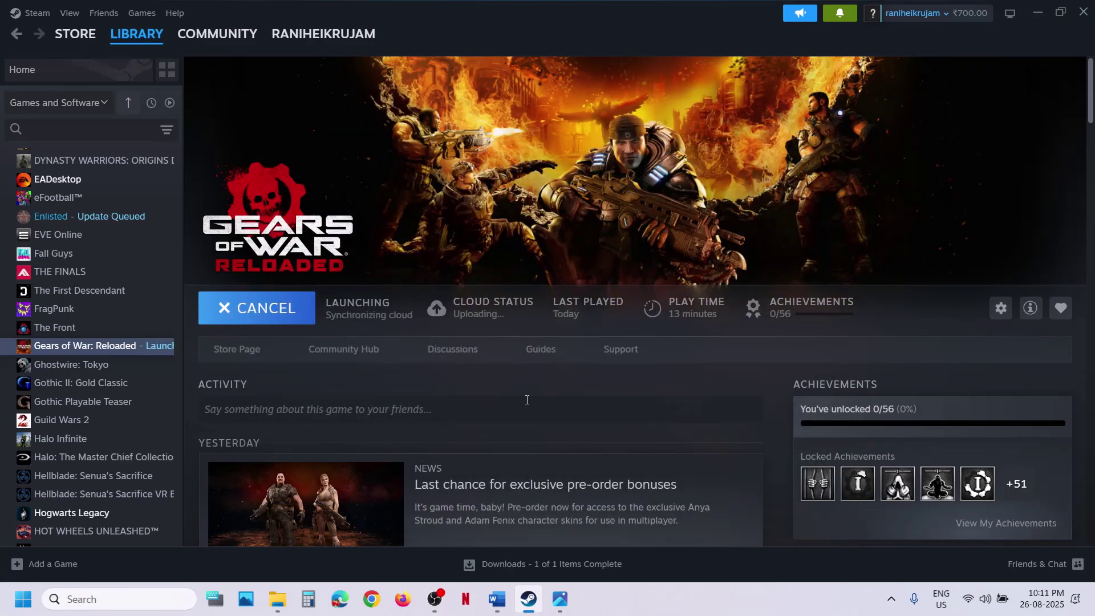
Check Step 6 in the Word notes, return to Steam, and stop the running game, confirming the exit.
left_click(497, 599)
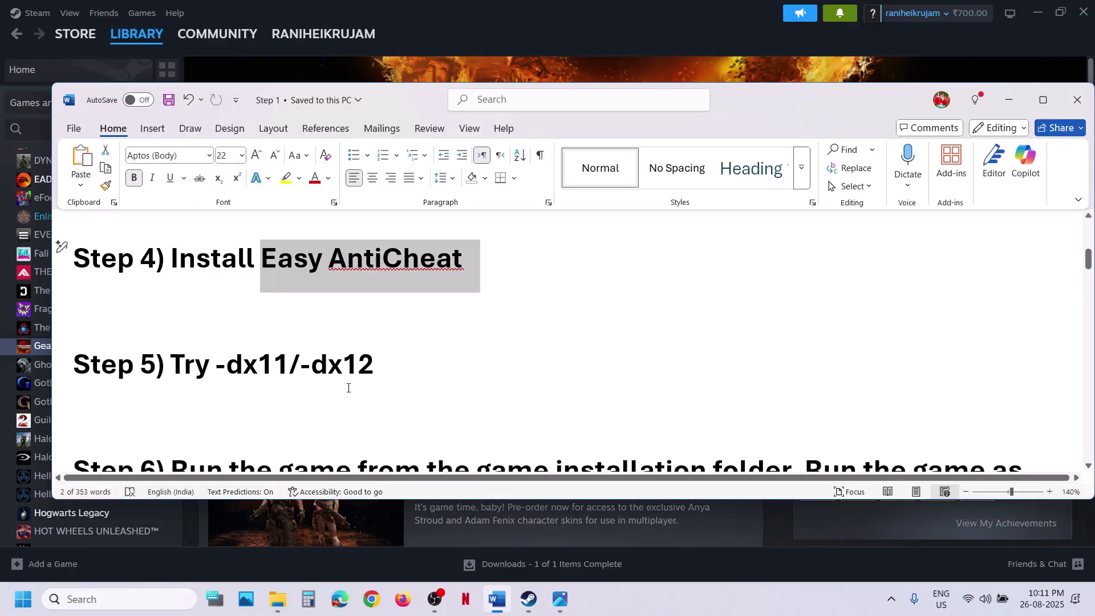
scroll(348, 387, "down", 3)
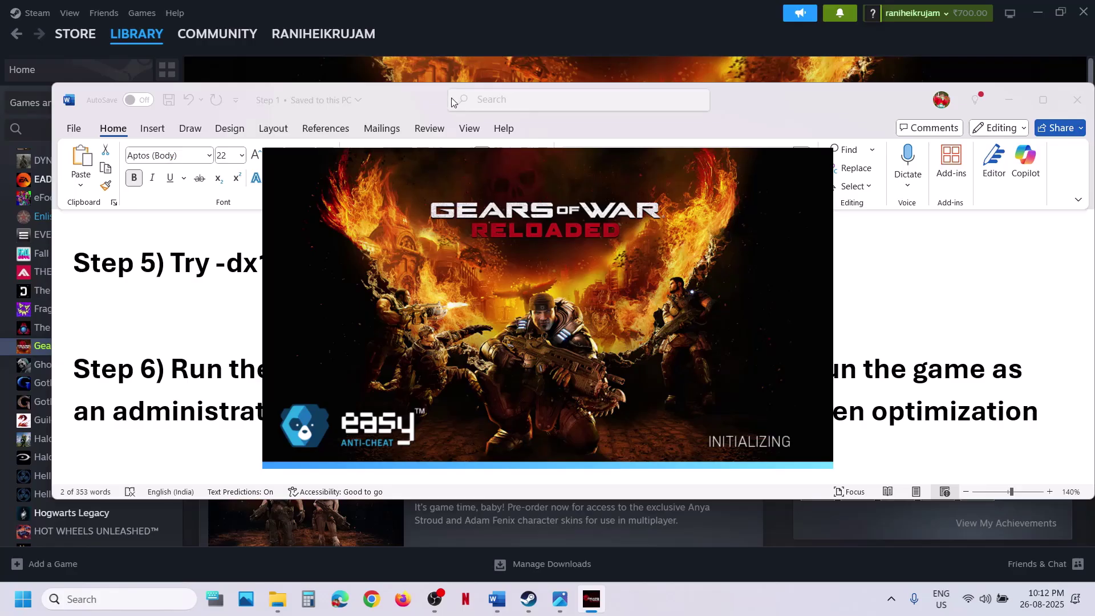
left_click(430, 63)
left_click(279, 319)
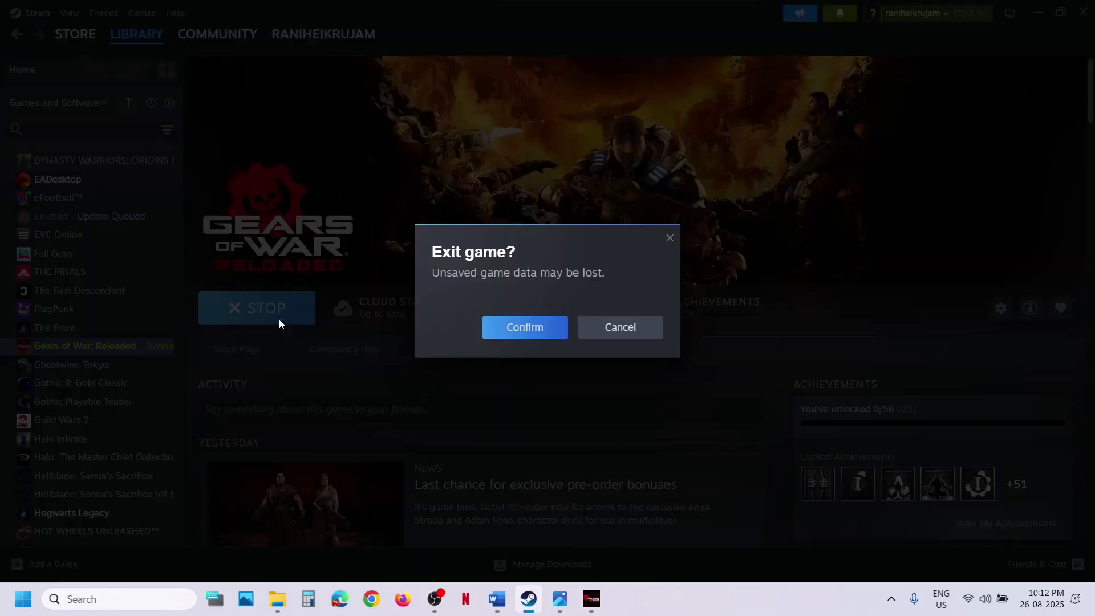
left_click(526, 335)
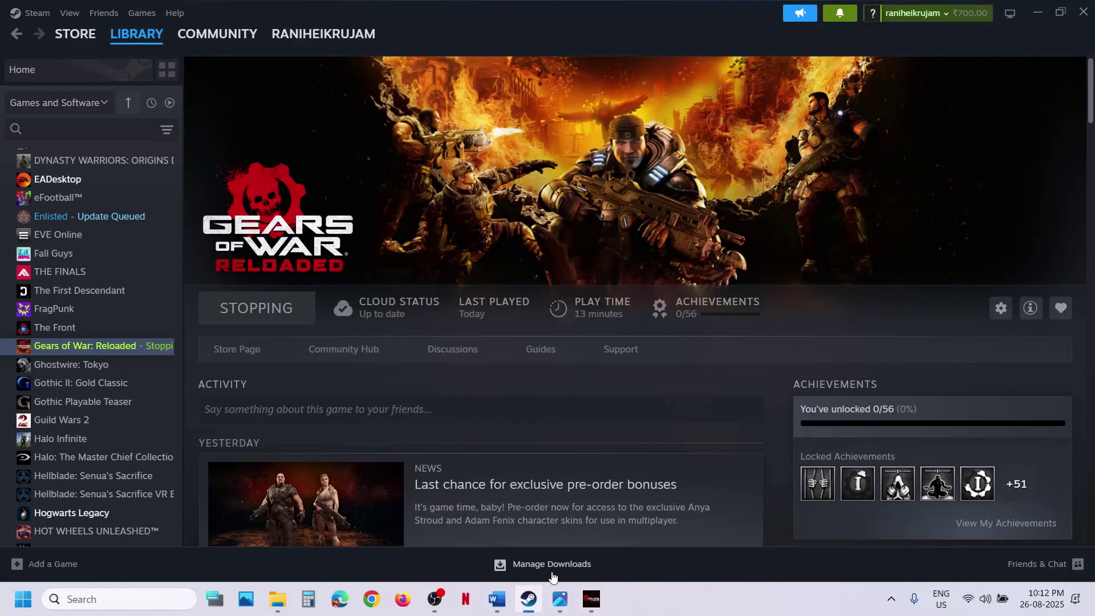
Highlight the Step 6 text on running the game from its installation folder in the Word notes and return to Steam.
left_click(497, 599)
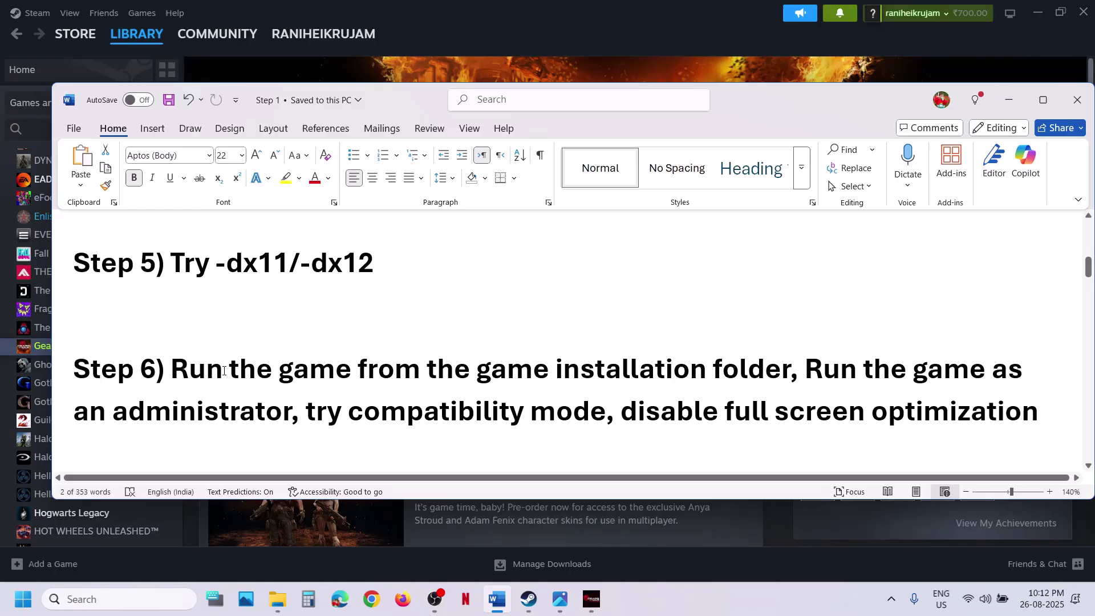
left_click_drag(224, 371, 709, 371)
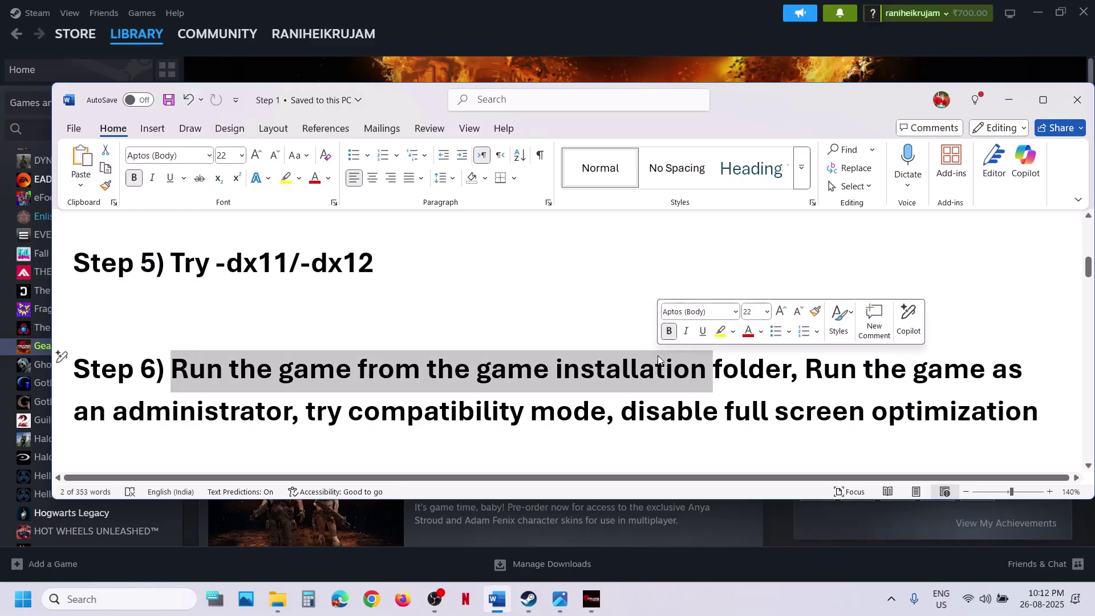
left_click(512, 80)
Open the game's installation folder from Steam and check the actions available for Launch_GOWDE.
right_click(127, 354)
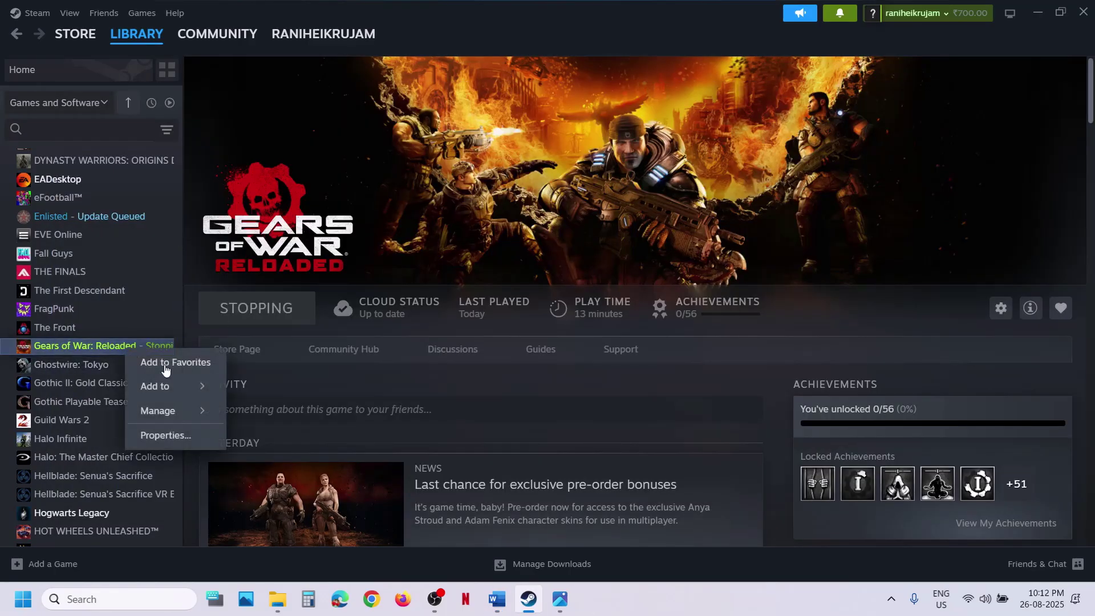
mouse_move(177, 414)
left_click(275, 415)
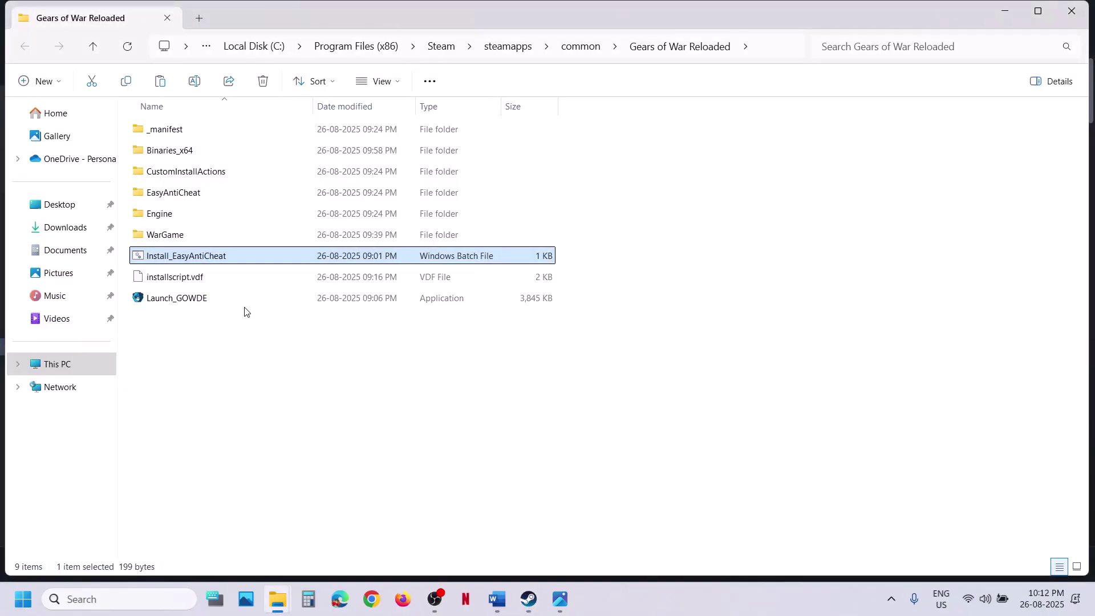
left_click(186, 305)
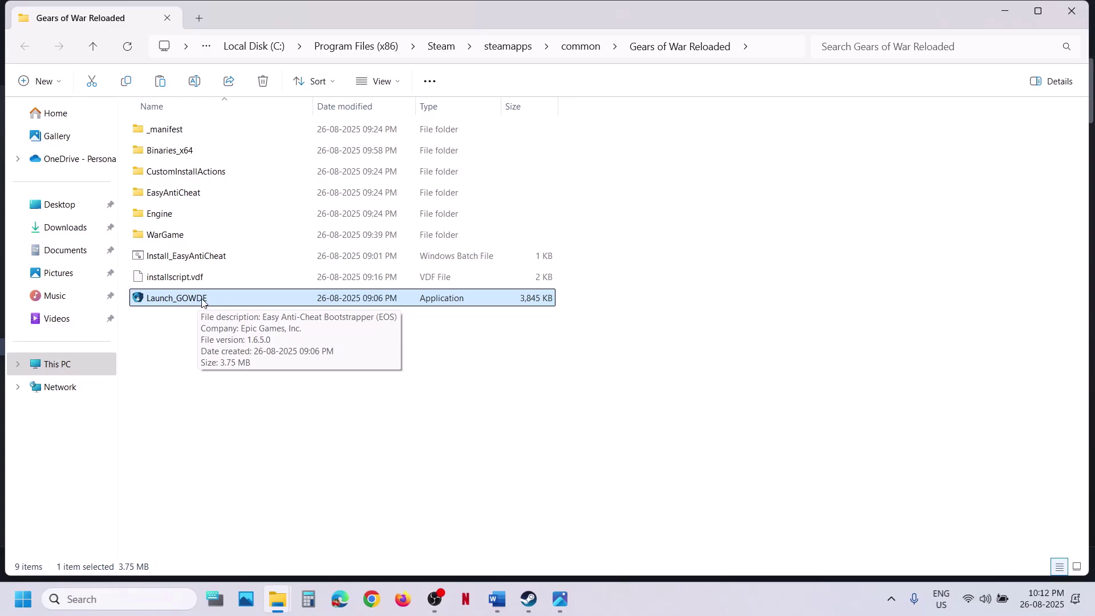
right_click(202, 303)
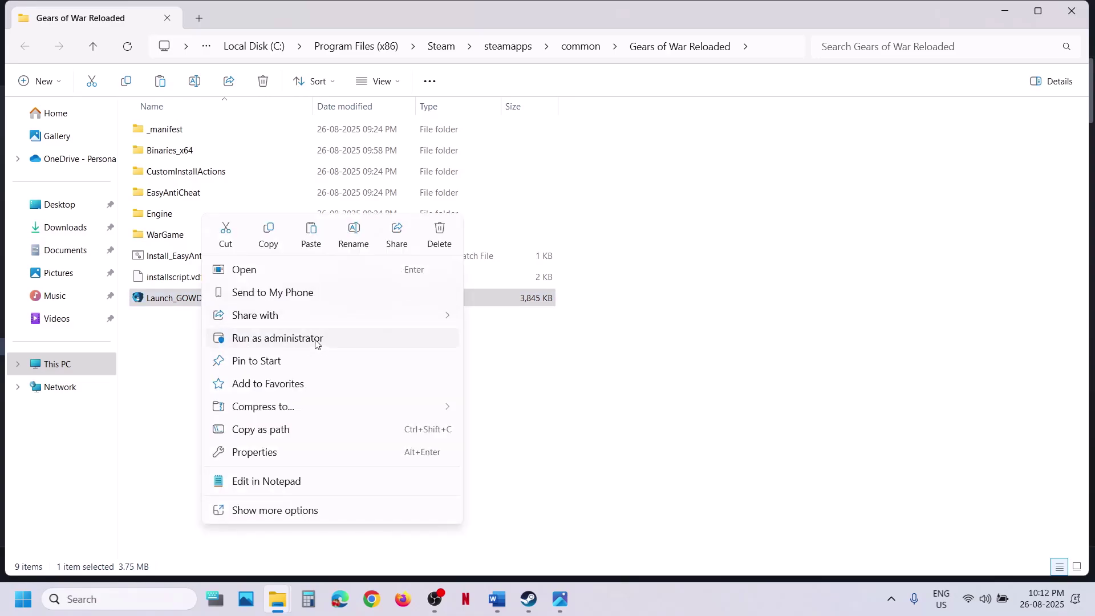
left_click(180, 358)
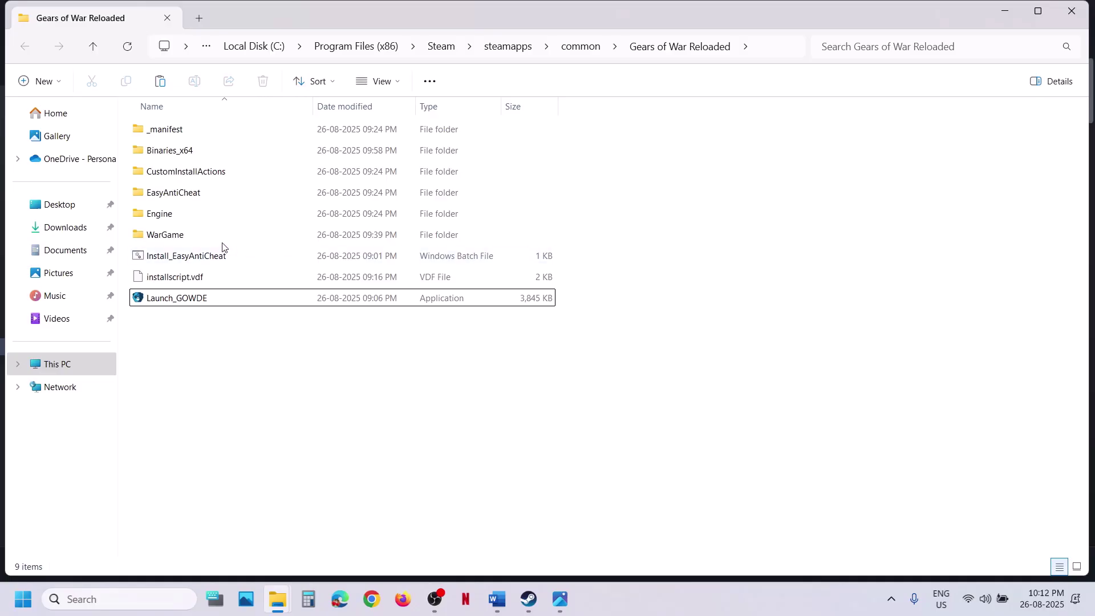
Open the Binaries_x64 folder and run GOWDE-Steam as administrator, allowing it to make changes.
left_click(166, 158)
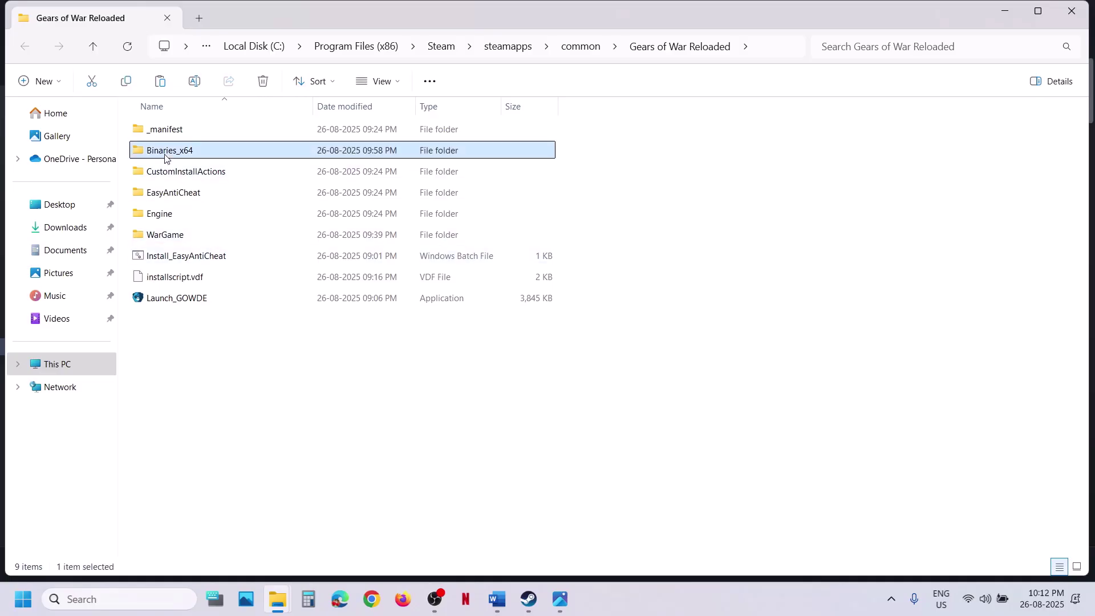
double_click(206, 155)
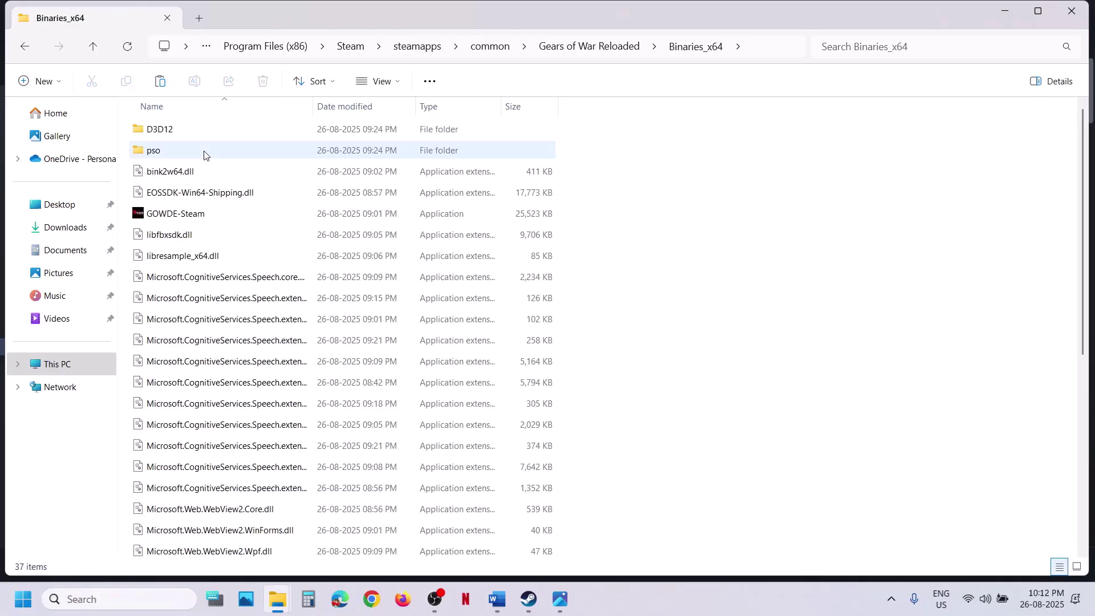
left_click(189, 214)
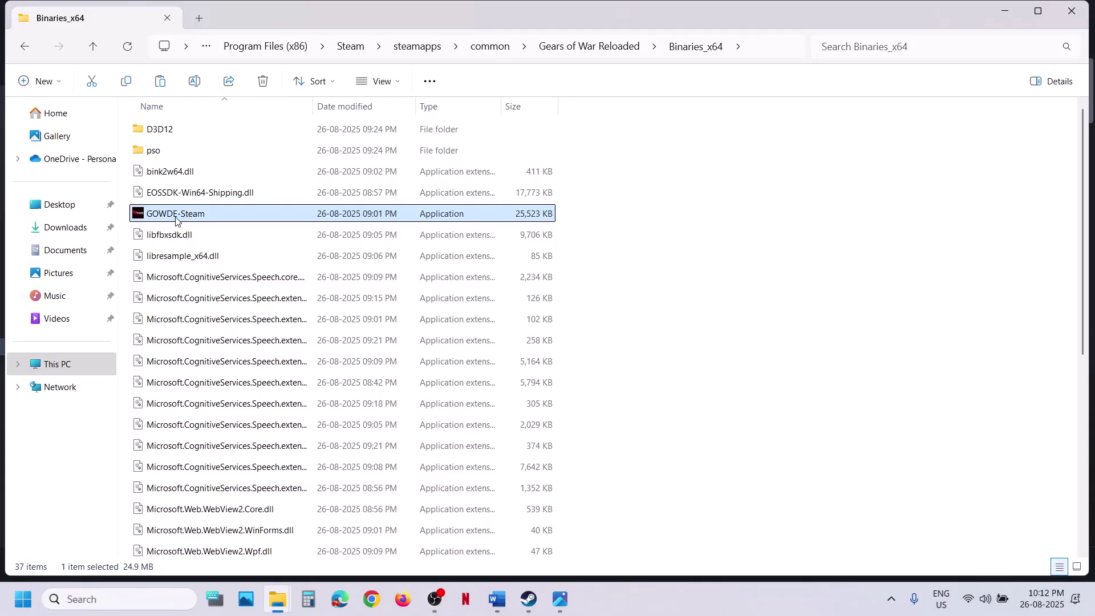
right_click(187, 214)
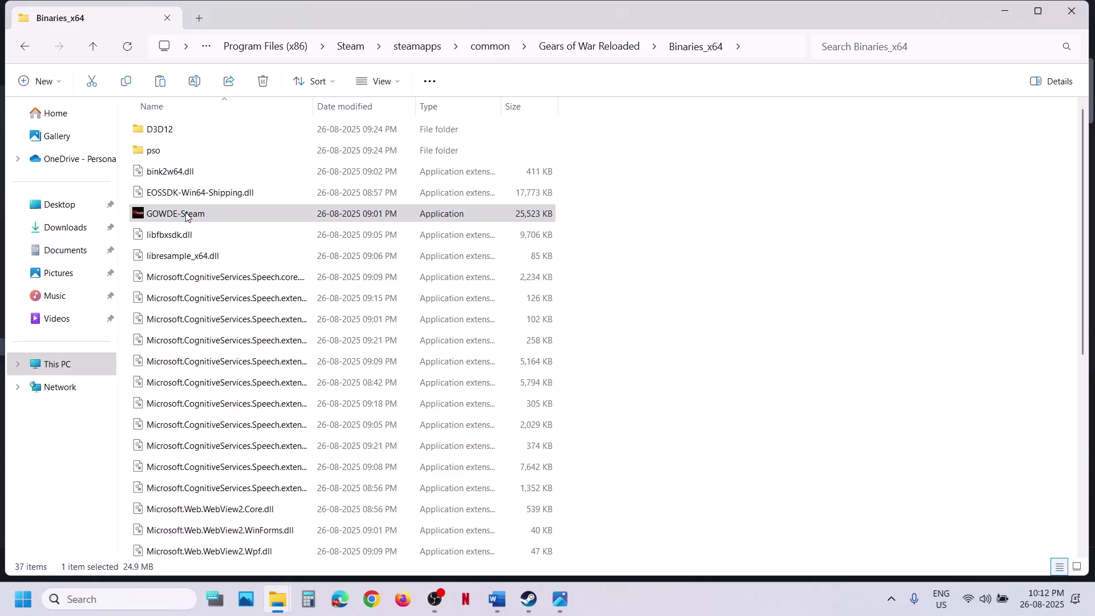
mouse_move(282, 323)
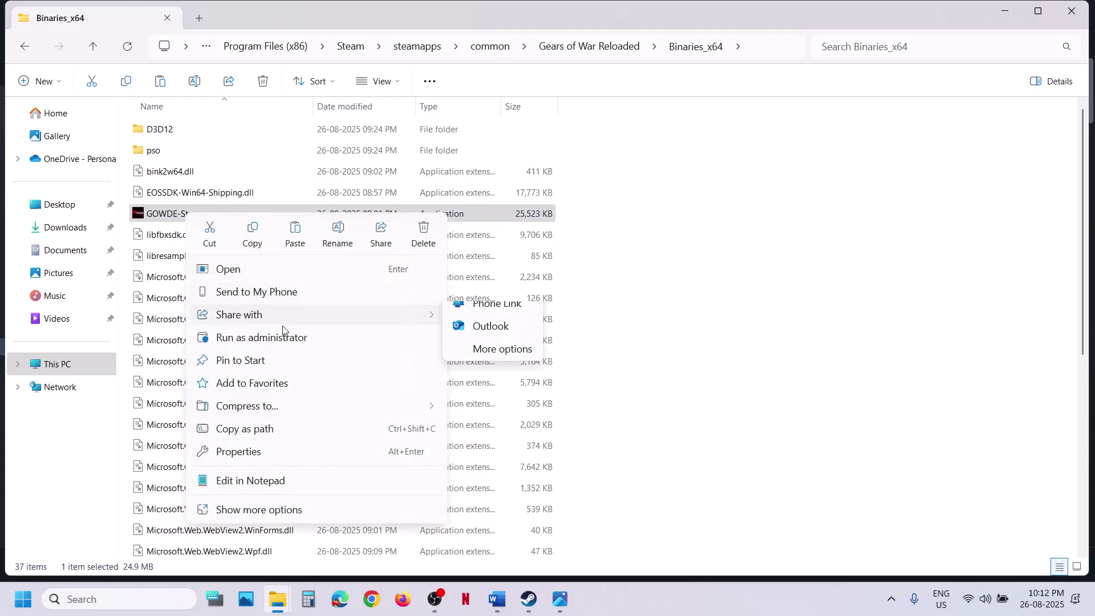
left_click(160, 214)
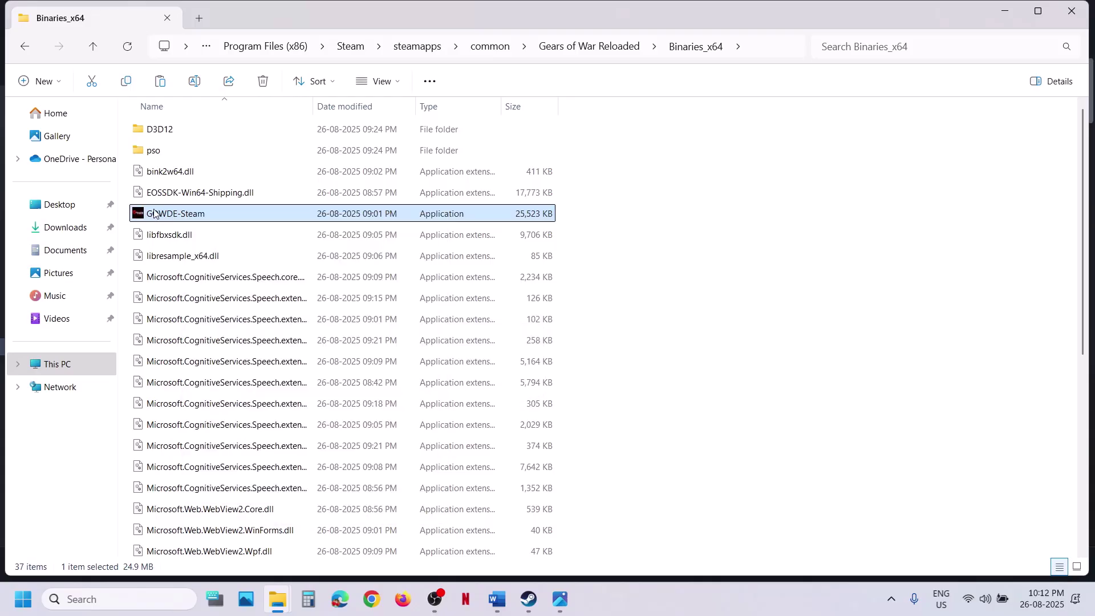
right_click(190, 216)
left_click(257, 339)
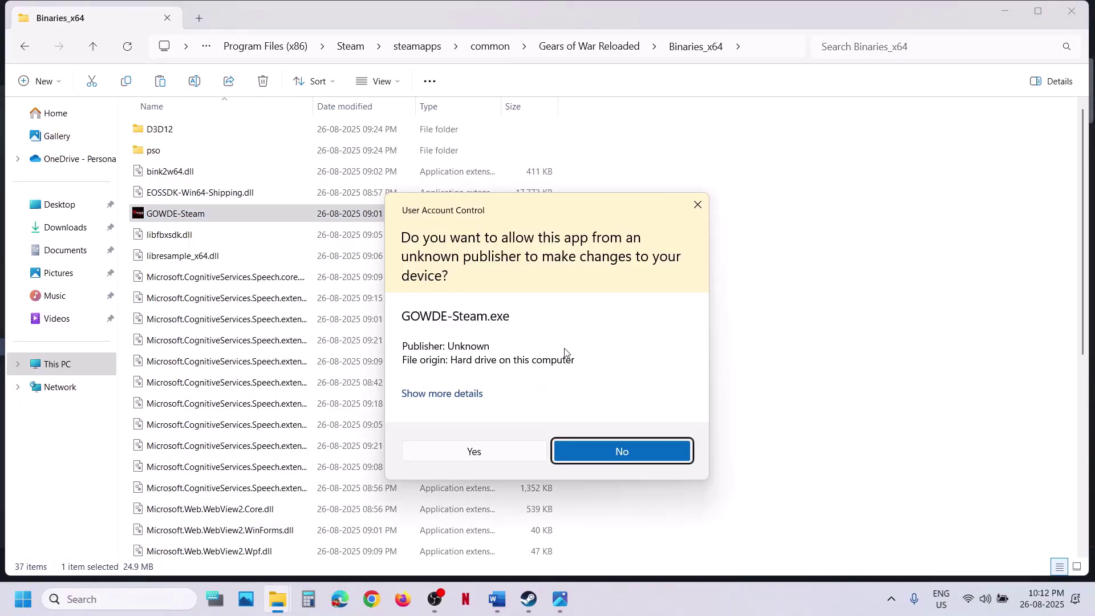
left_click(487, 448)
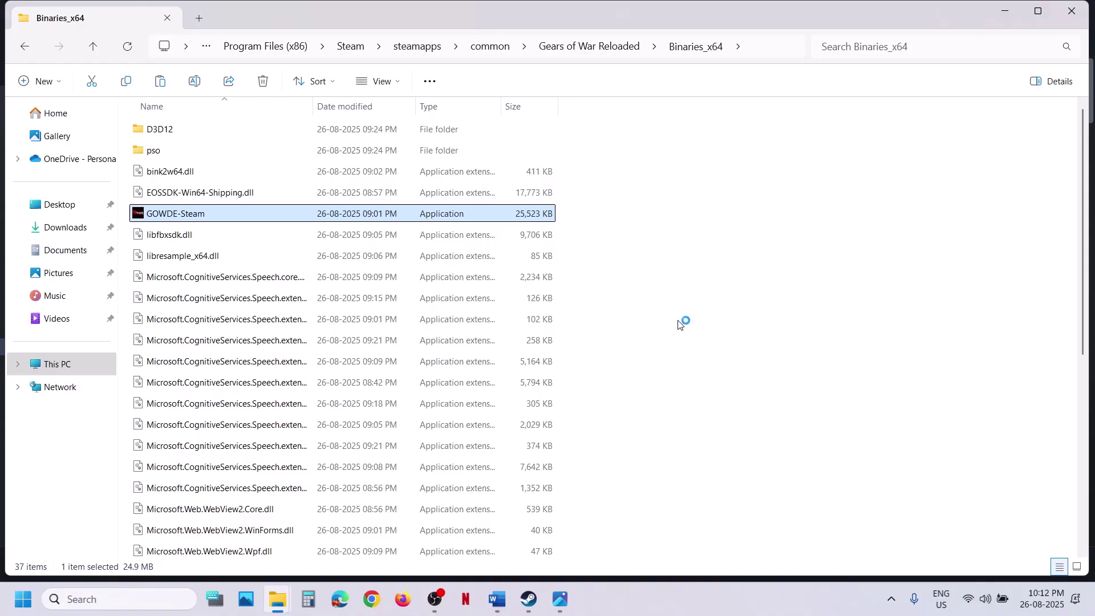
Enable running GOWDE-Steam as an administrator in its compatibility properties and apply the setting.
right_click(204, 219)
left_click(274, 451)
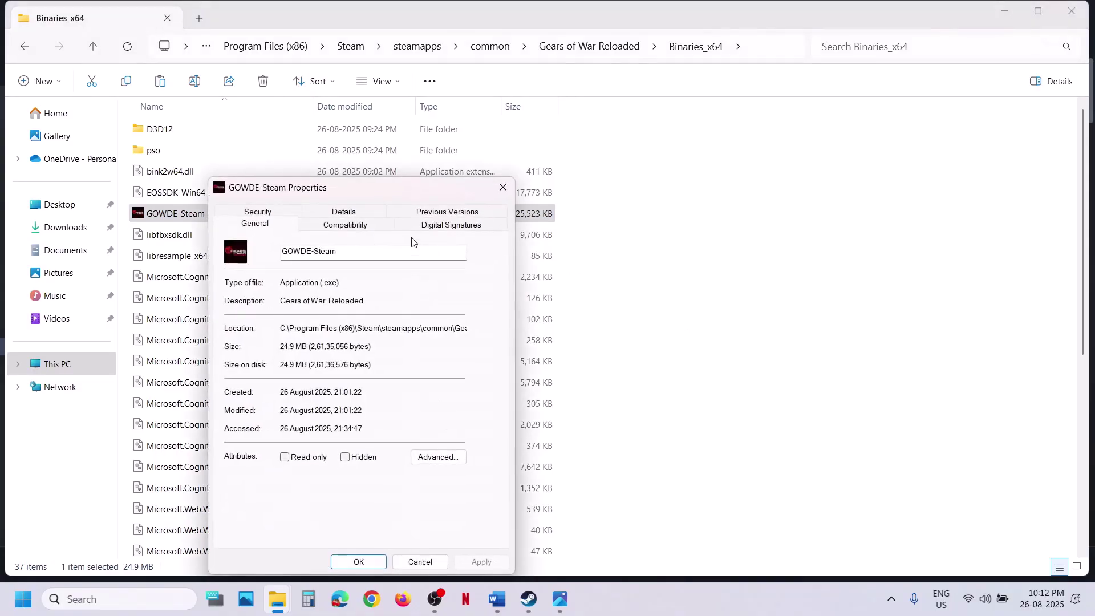
left_click(346, 226)
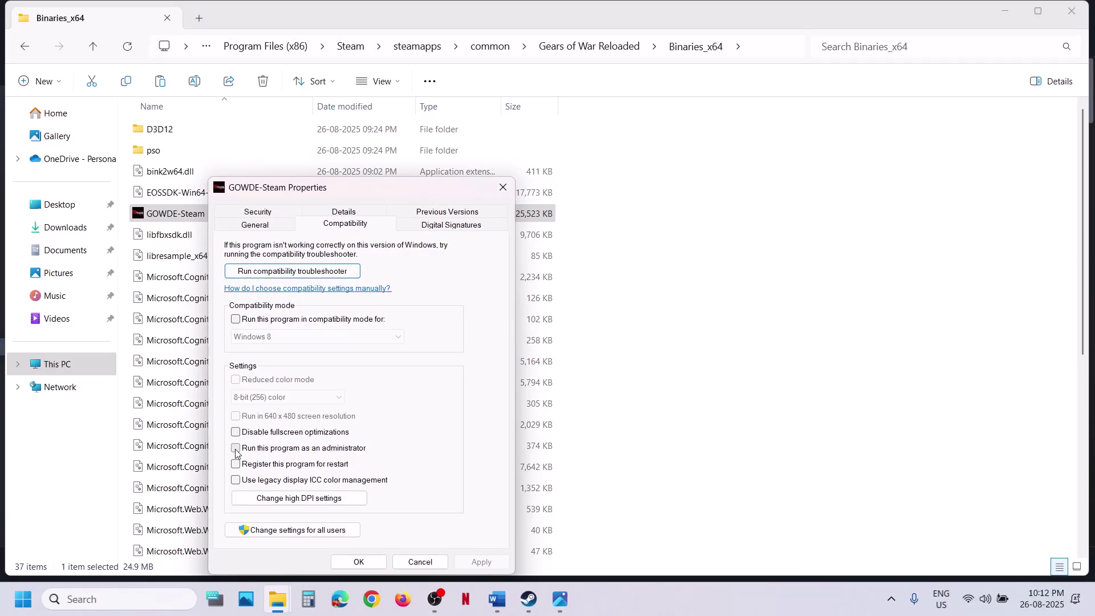
left_click(479, 561)
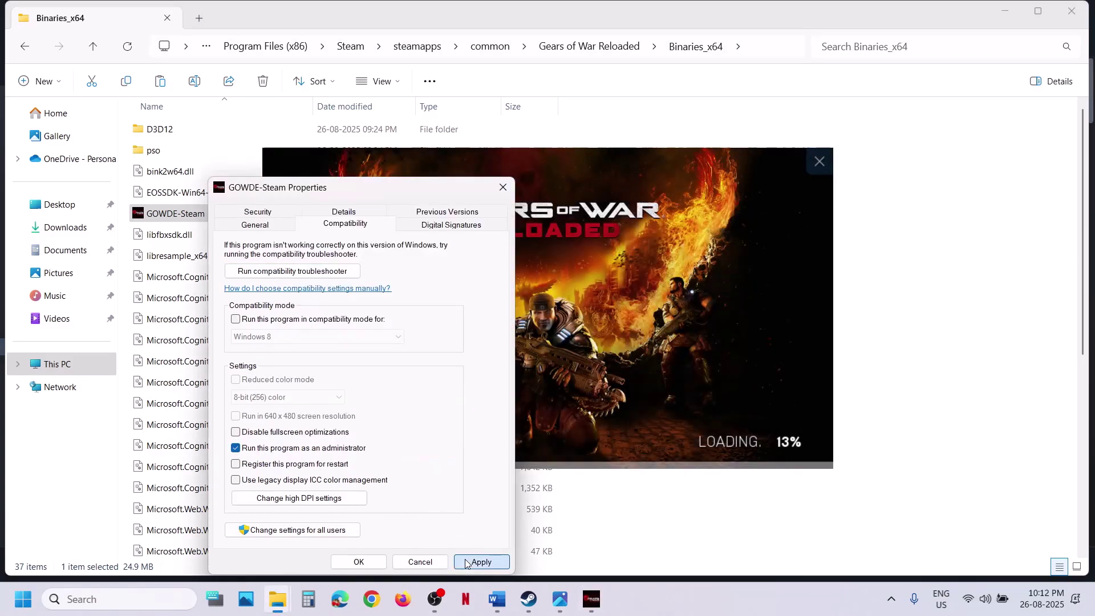
left_click(358, 561)
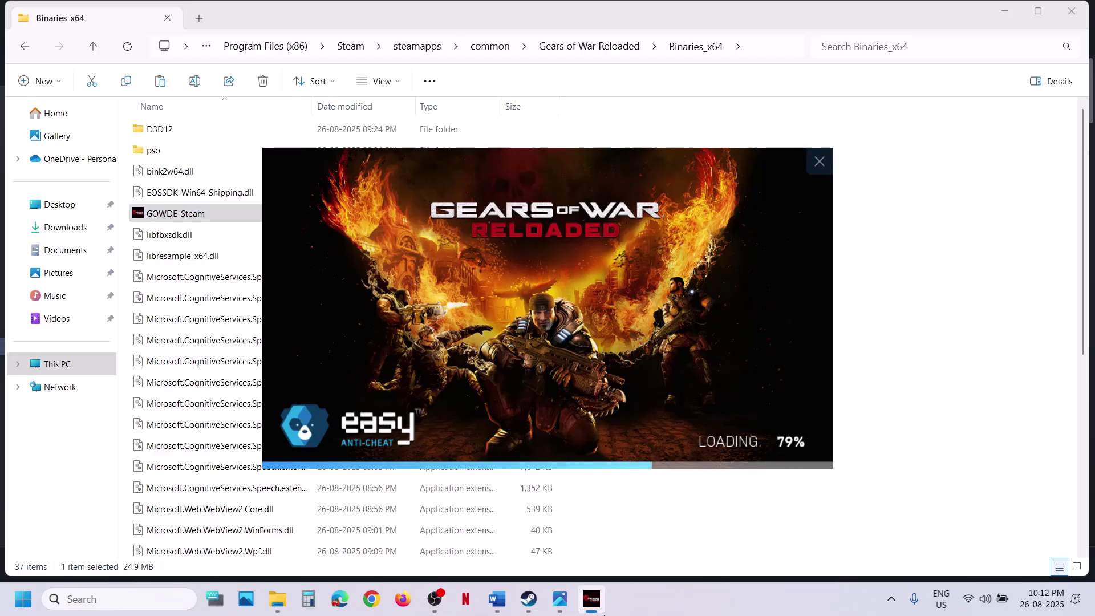
Stop the running Gears of War: Reloaded from its Steam library page and return to the Binaries_x64 folder.
mouse_move(595, 612)
left_click(528, 598)
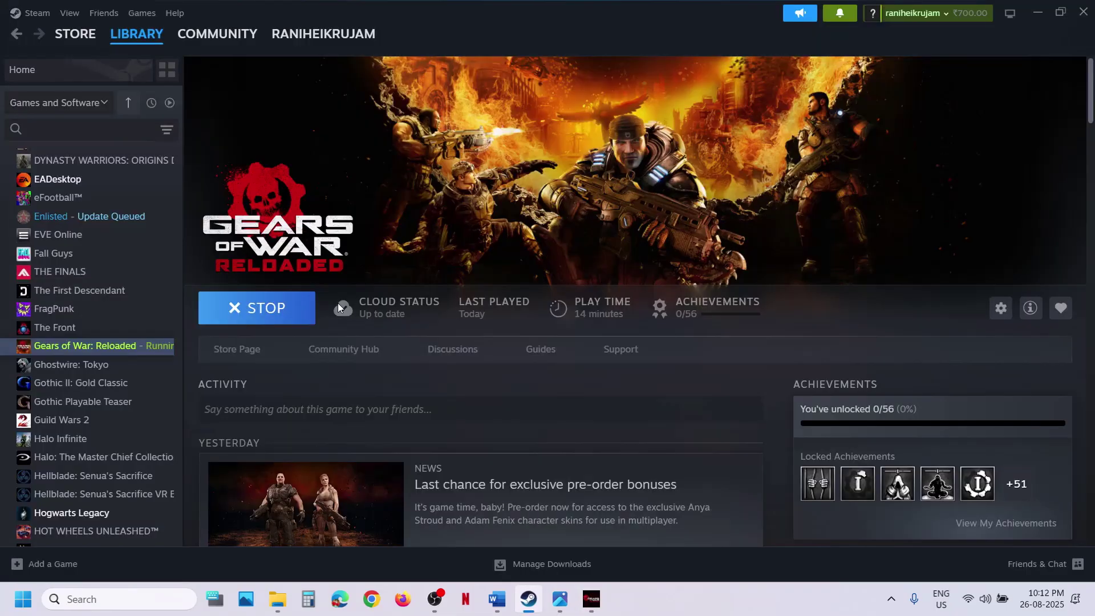
left_click(282, 316)
left_click(520, 327)
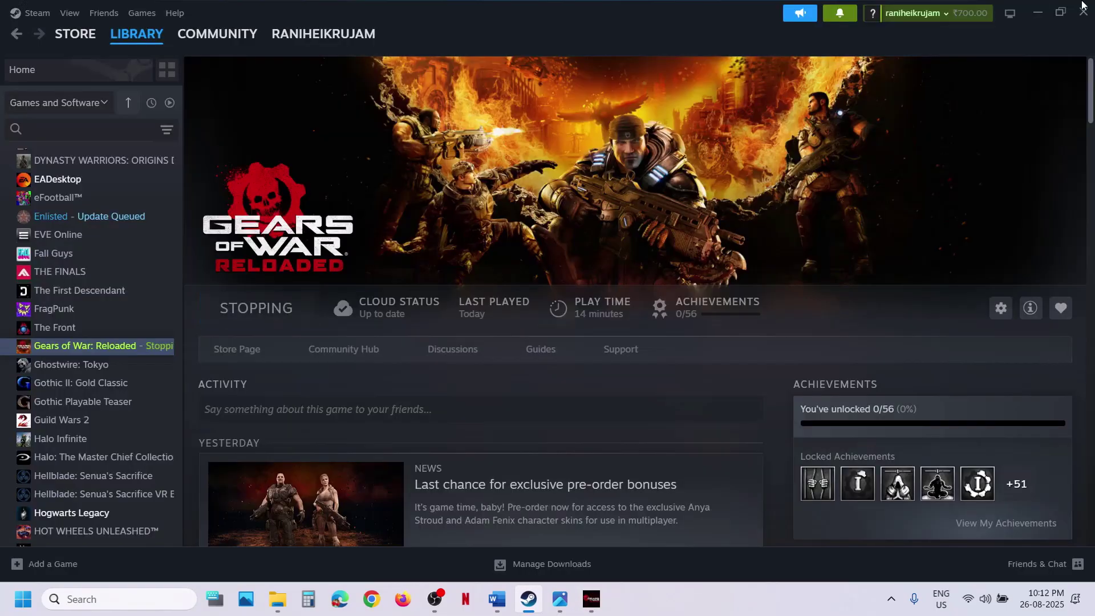
left_click(1031, 13)
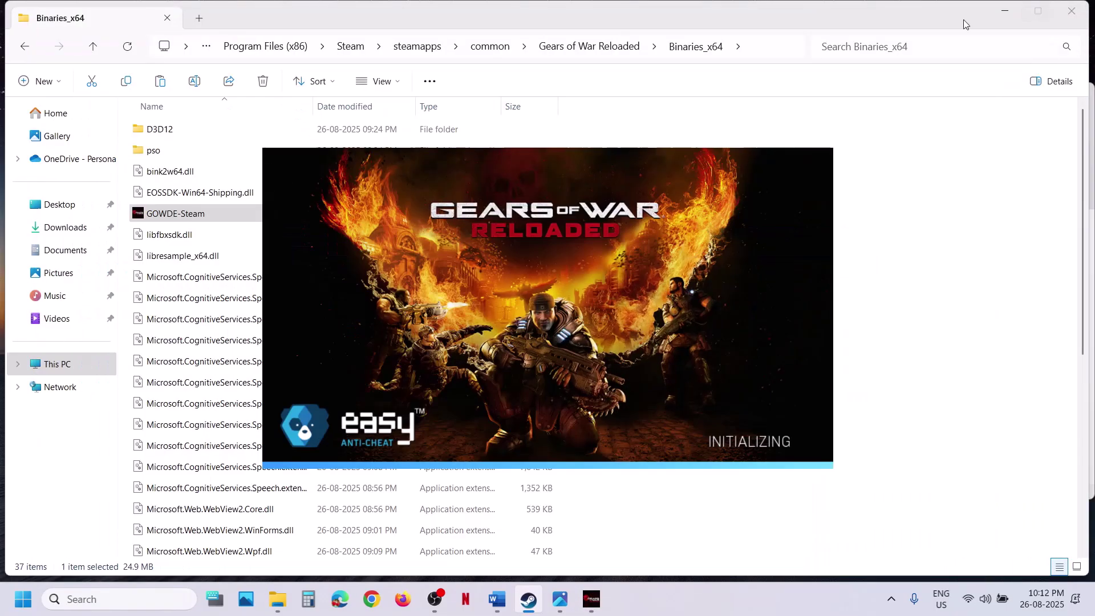
Enable compatibility mode for Windows 8 in the properties of GOWDE-Steam and apply the setting.
right_click(196, 219)
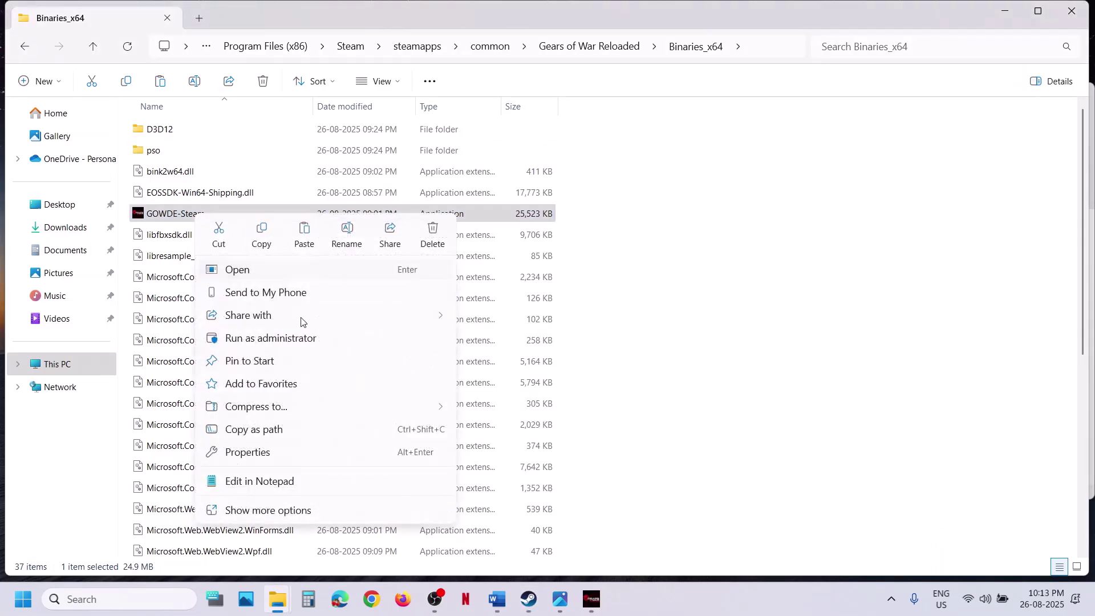
left_click(264, 453)
left_click(343, 228)
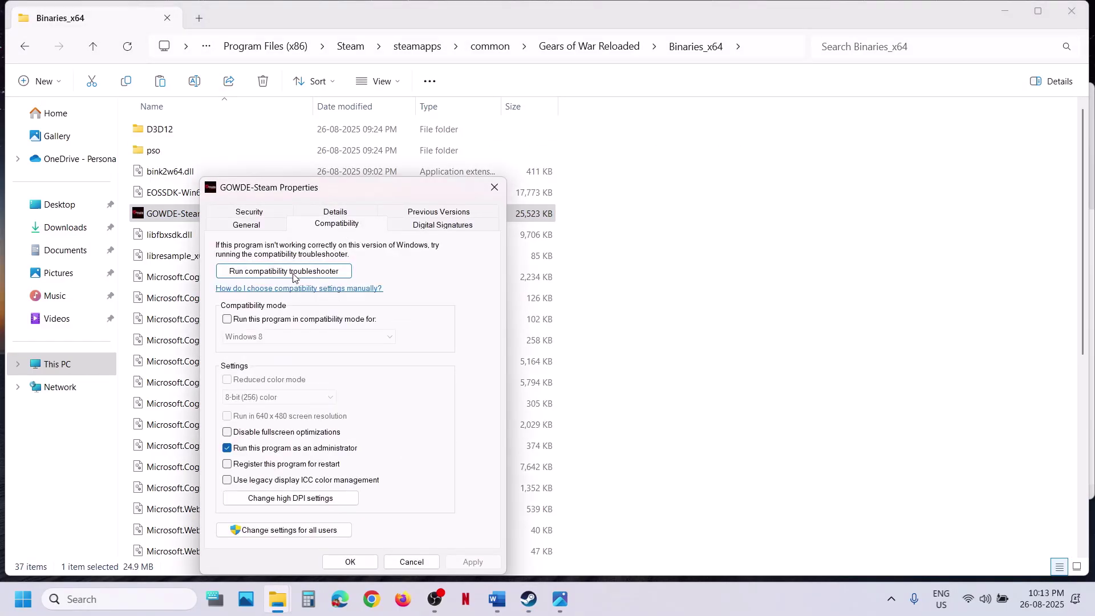
left_click(227, 320)
left_click(473, 562)
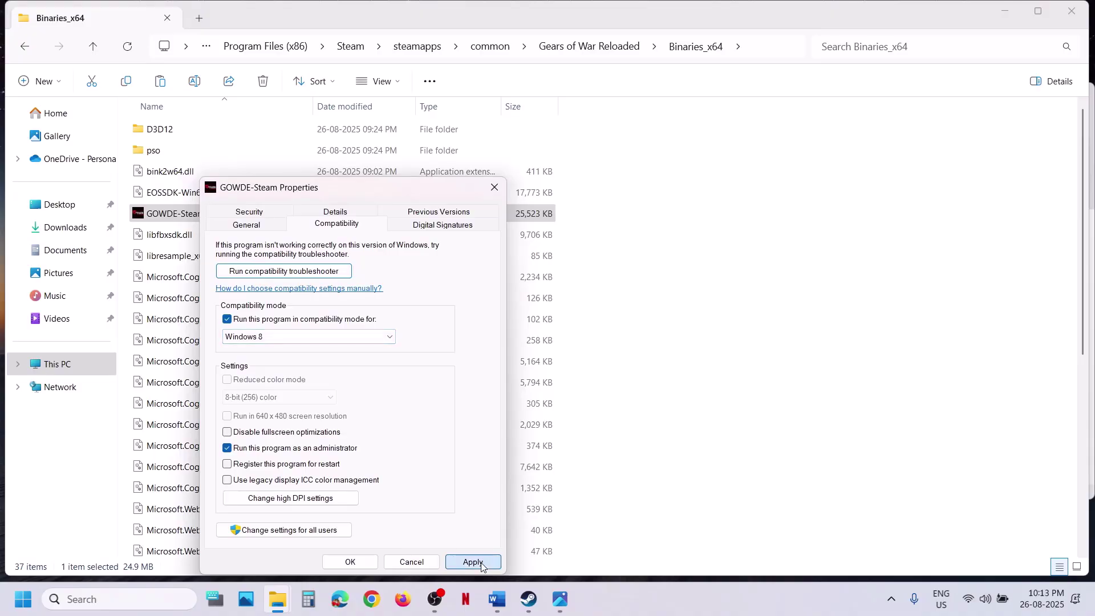
Set the compatibility mode of GOWDE-Steam to Windows 7, disable fullscreen optimizations, and apply and confirm the properties.
left_click(248, 337)
left_click(271, 383)
left_click(467, 564)
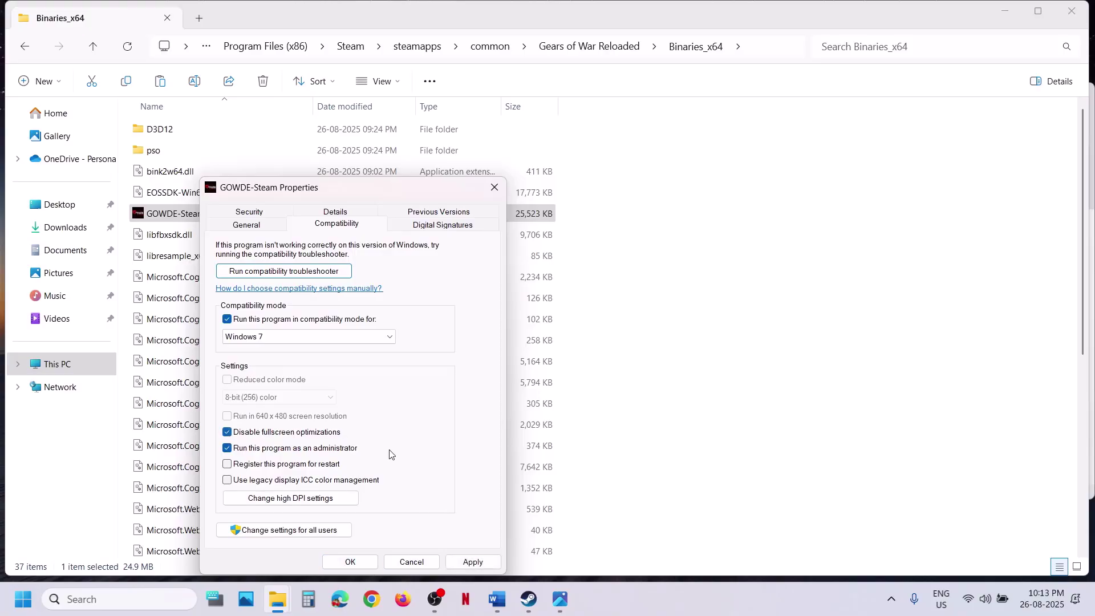
left_click(479, 562)
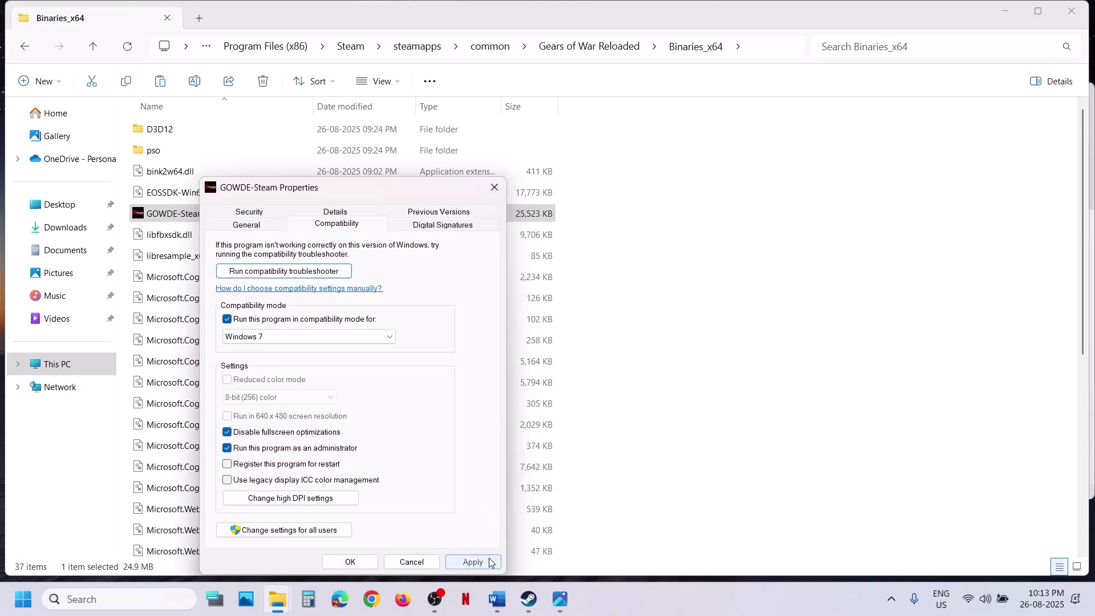
left_click(350, 562)
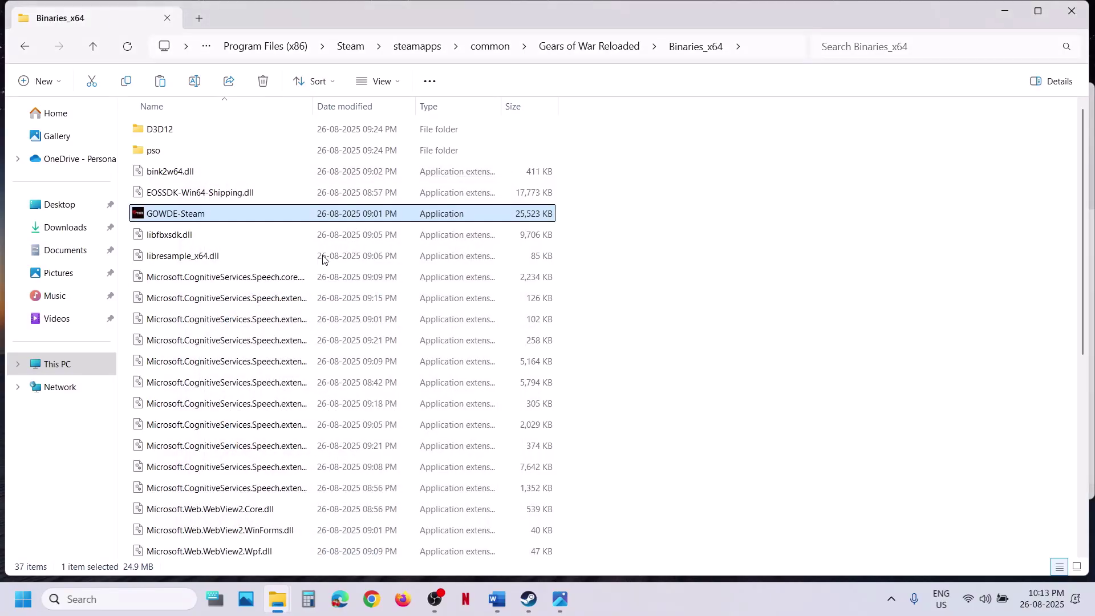
Reopen the compatibility properties of GOWDE-Steam, turn off compatibility mode, fullscreen optimization disabling and running as administrator, and confirm.
right_click(195, 218)
left_click(251, 452)
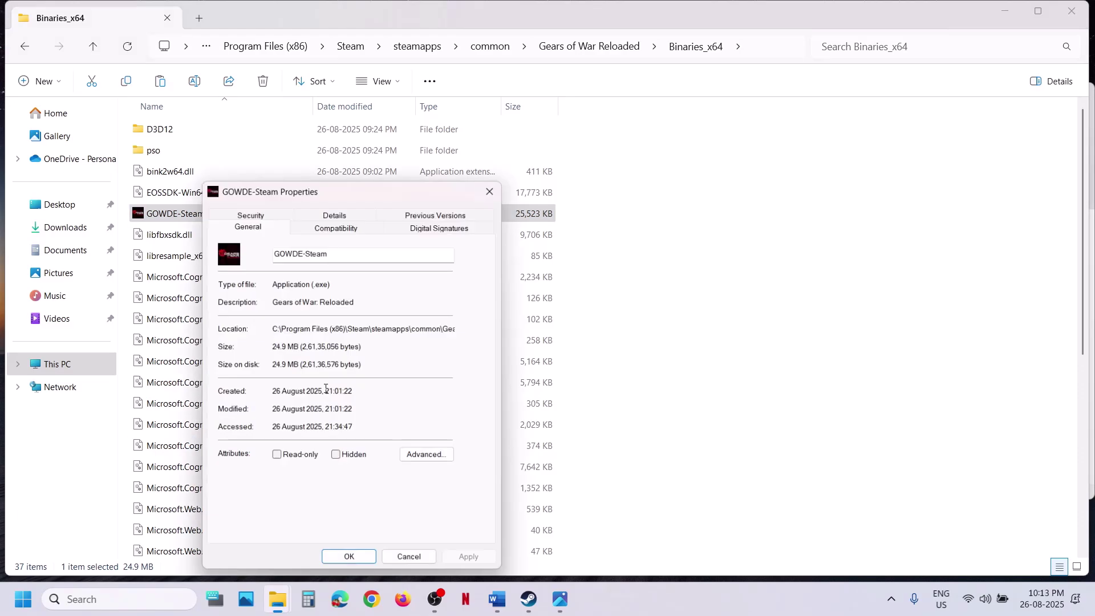
left_click(336, 228)
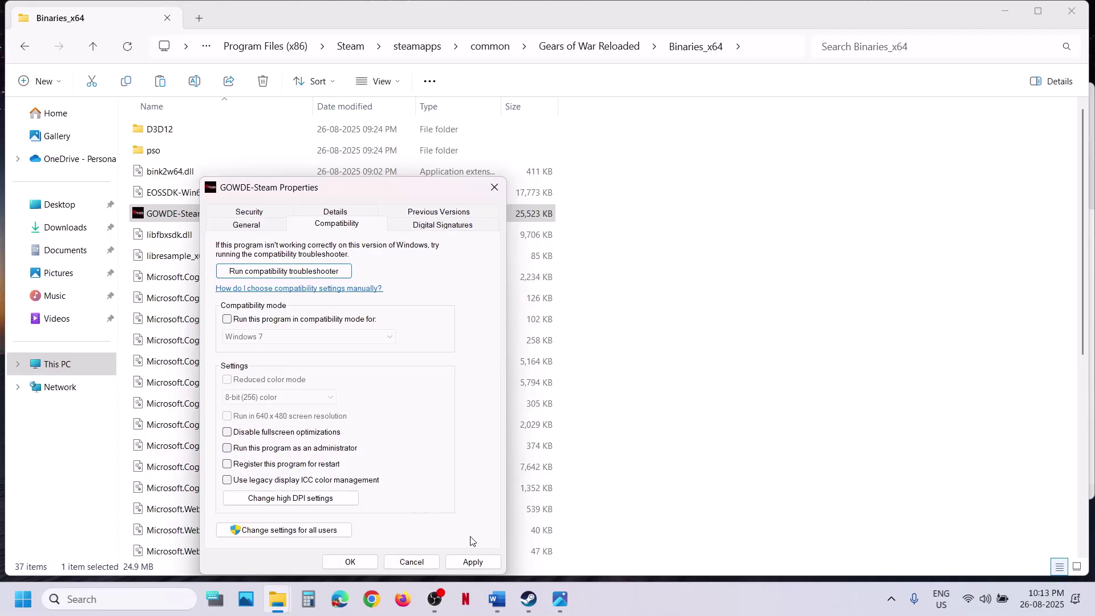
left_click(349, 562)
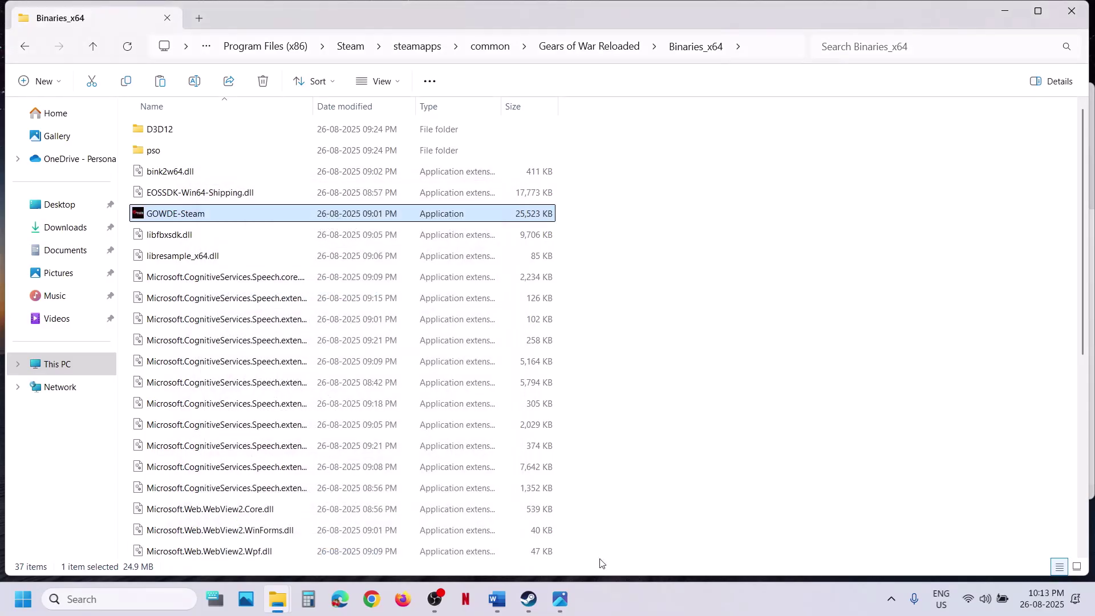
Switch to the Word notes, maximize the window and highlight the Step 7 text on allowing the game exe in the antivirus program.
left_click(497, 598)
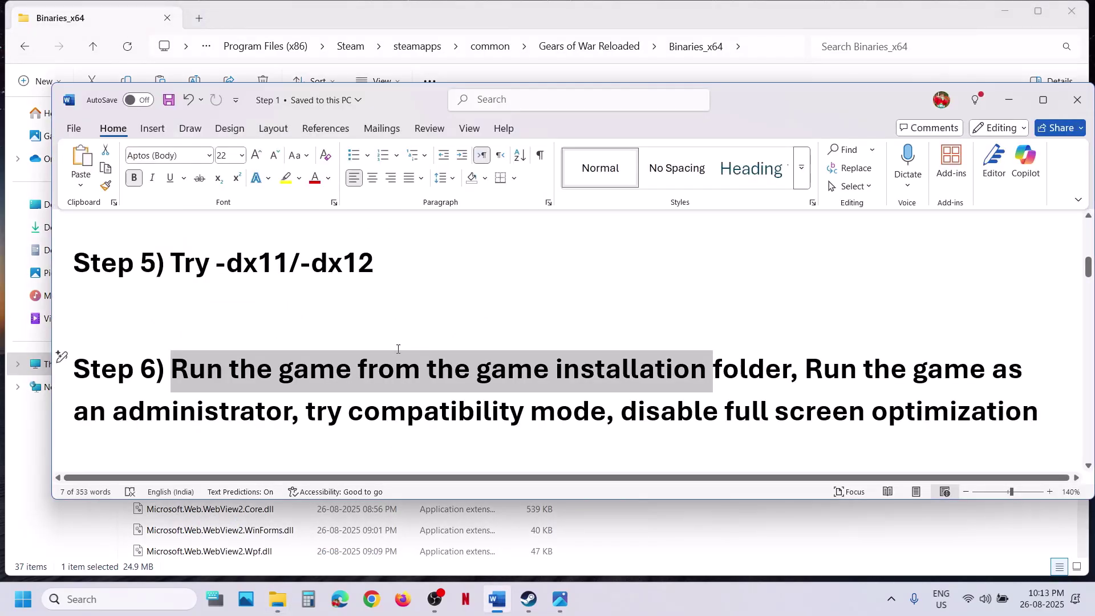
scroll(398, 349, "down", 2)
scroll(398, 349, "down", 1)
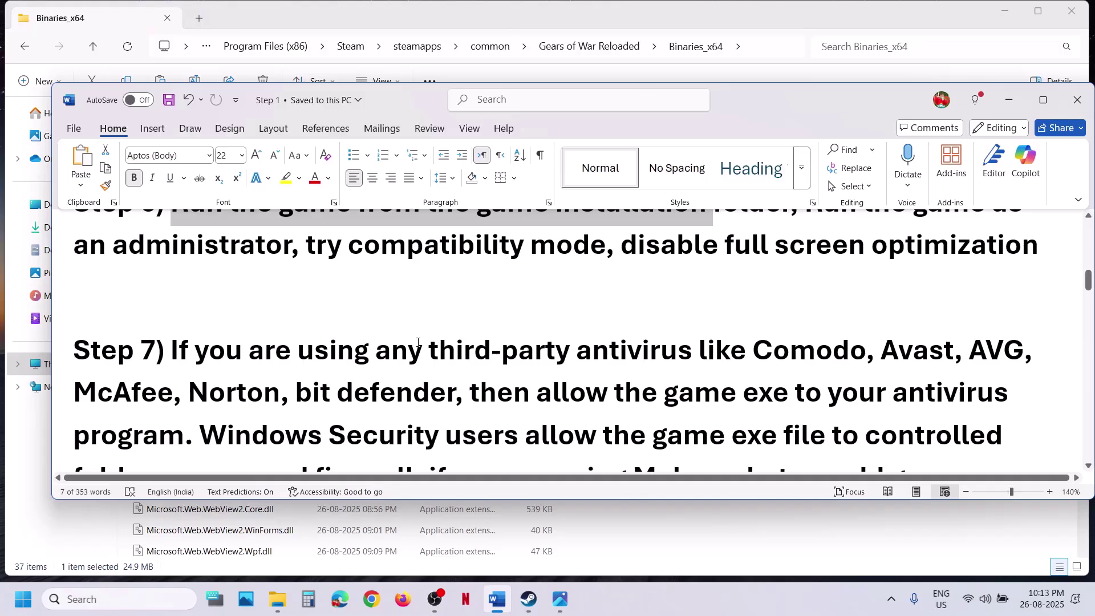
left_click_drag(418, 343, 585, 393)
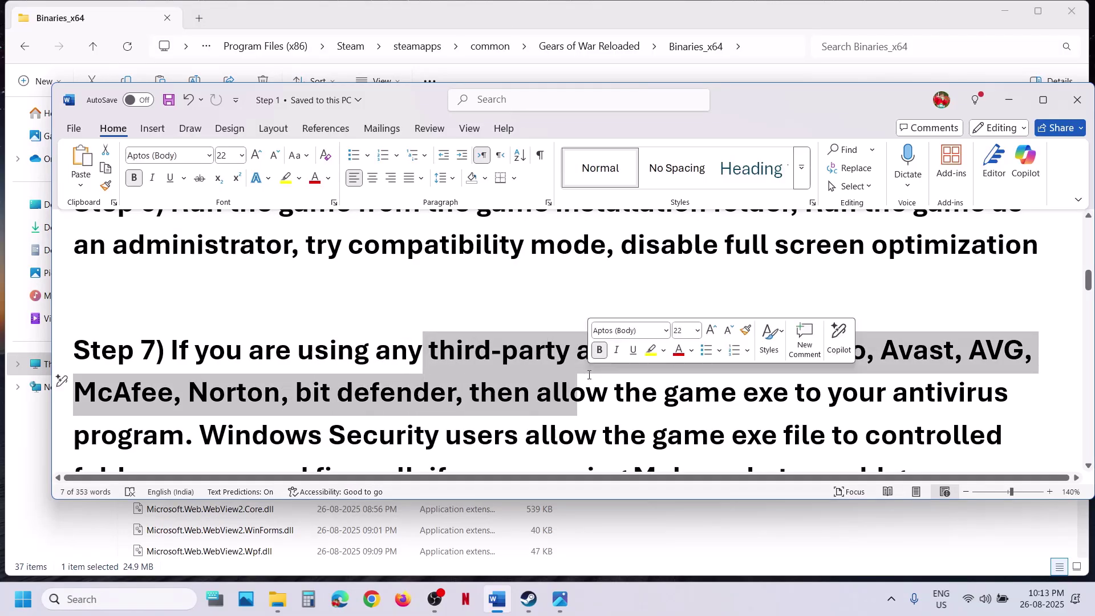
left_click(1045, 100)
left_click(447, 323)
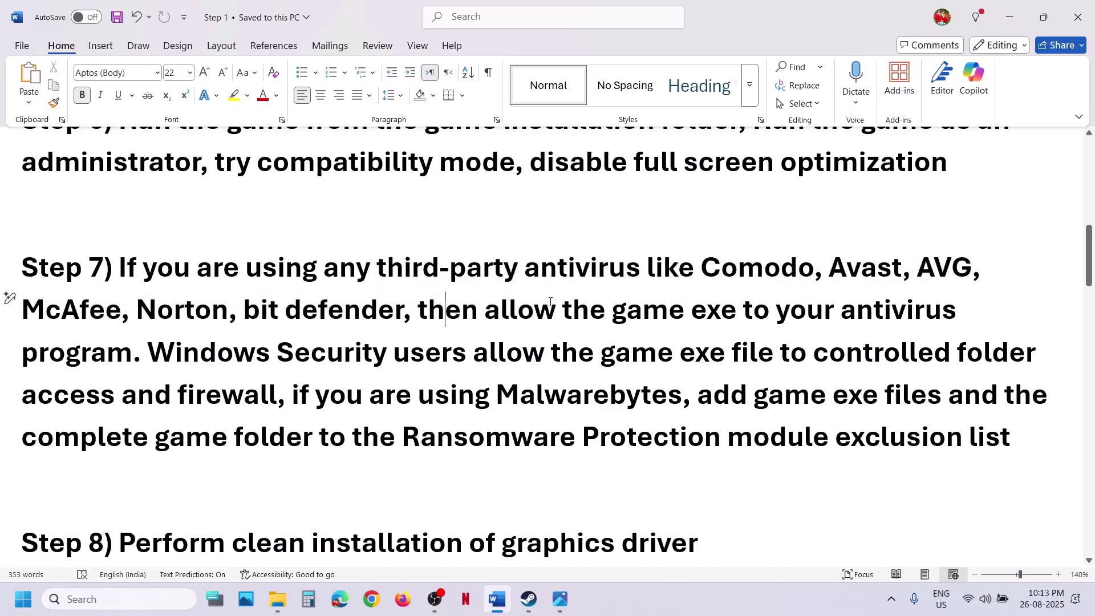
left_click_drag(488, 311, 137, 360)
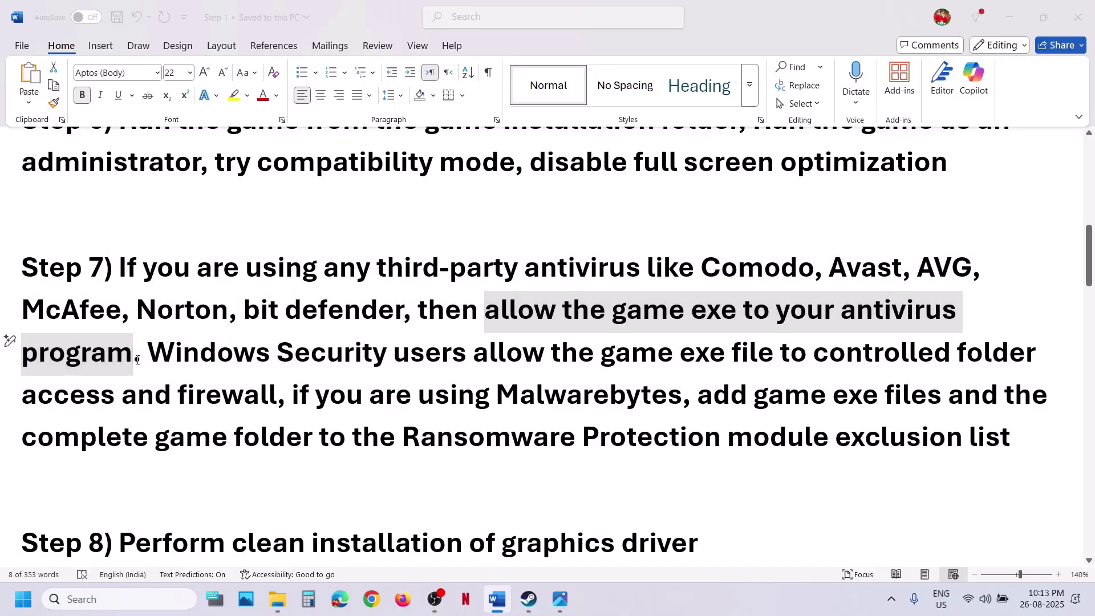
Open the Windows Security page for allowing an app through Controlled folder access under ransomware protection, and grant the permission request.
key("super+i")
left_click(57, 401)
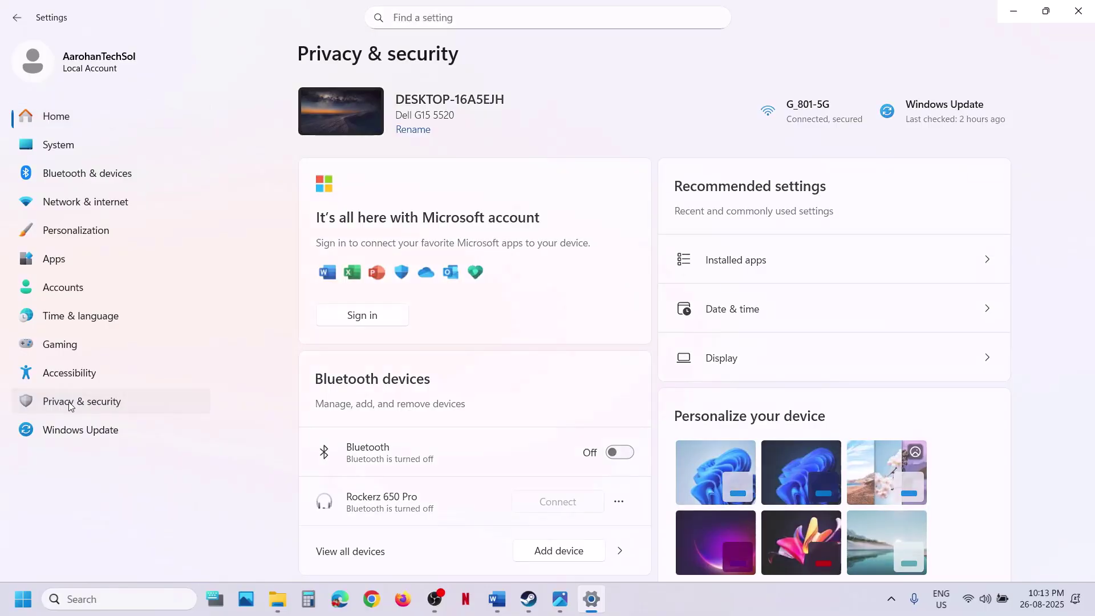
left_click(453, 139)
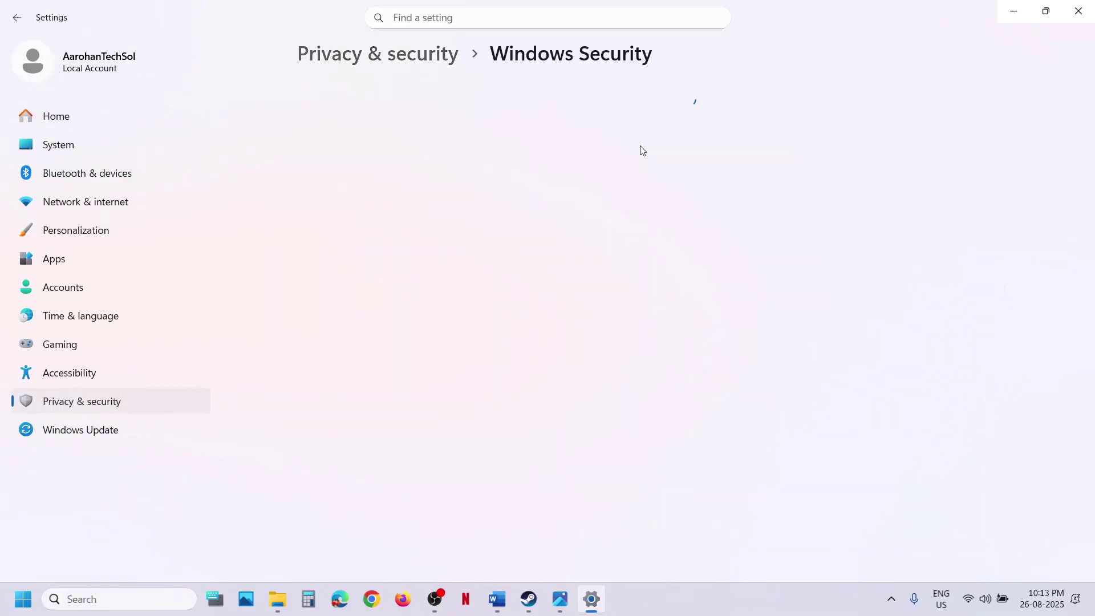
left_click(403, 209)
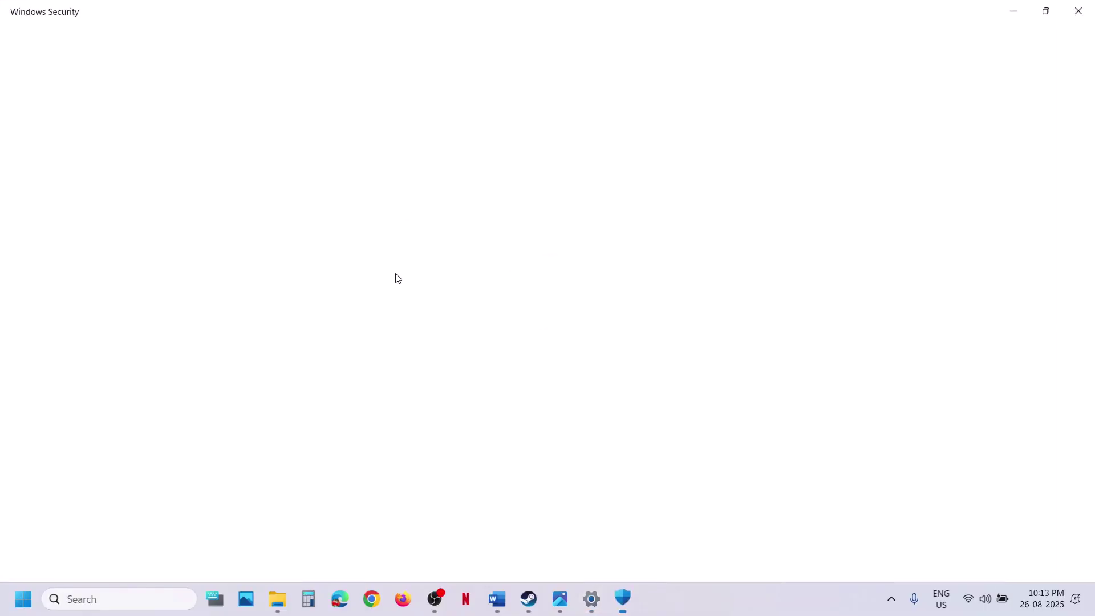
scroll(396, 276, "down", 3)
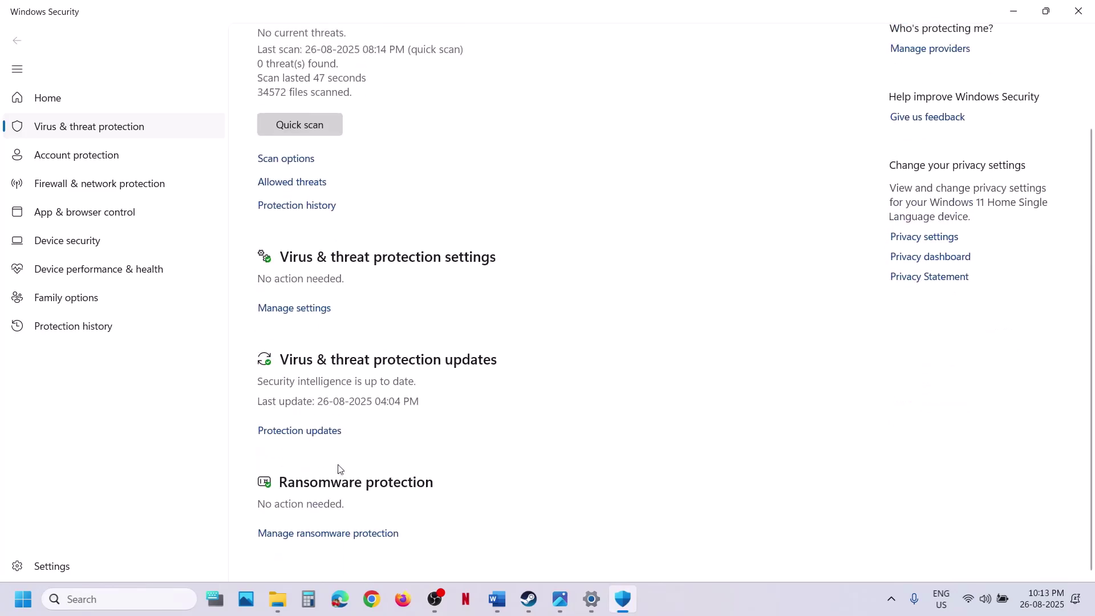
left_click(309, 533)
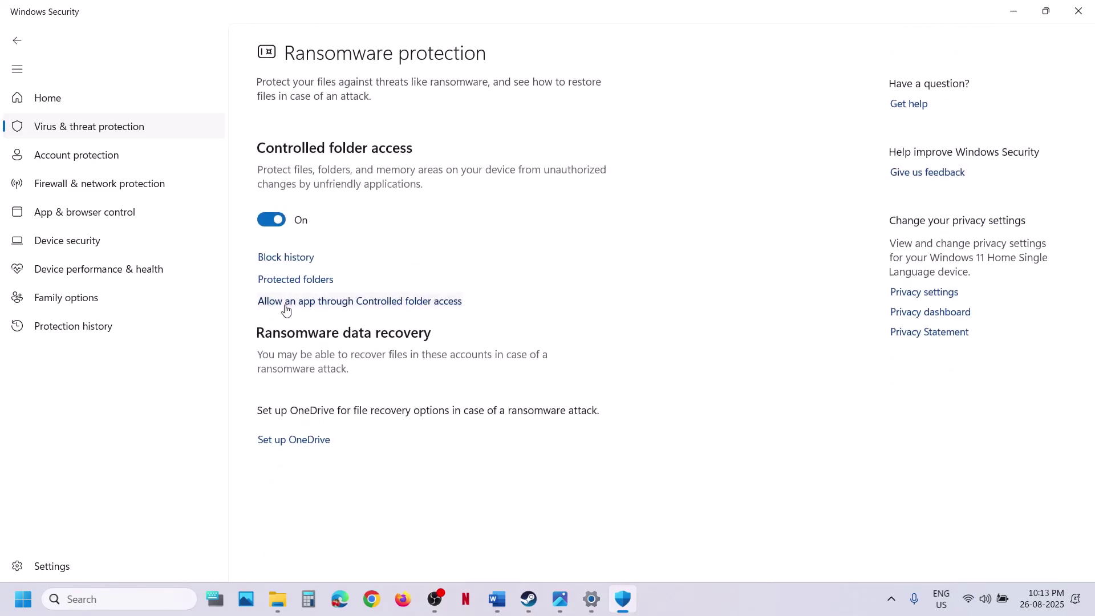
left_click(285, 306)
left_click(500, 409)
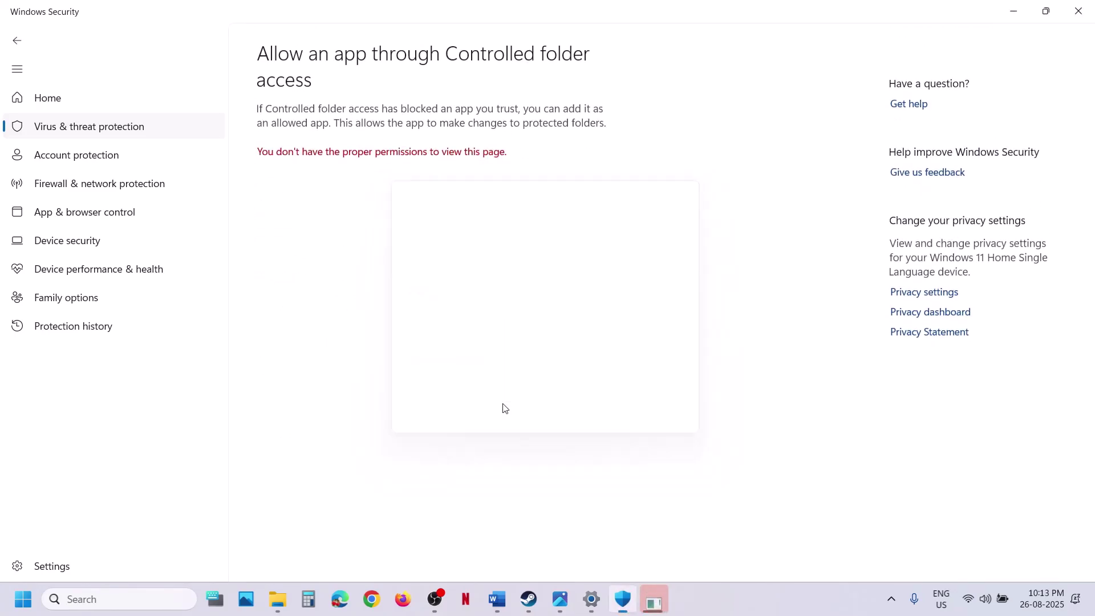
Start adding an allowed app from all apps and browse to the Steam folder in Program Files (x86) on Local Disk (C:).
left_click(359, 169)
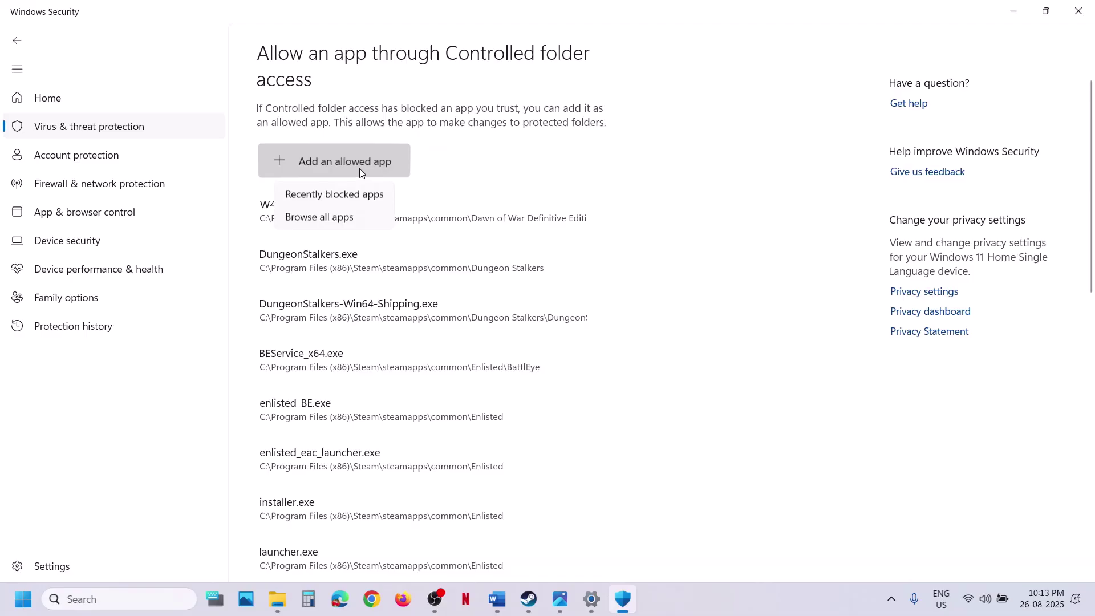
left_click(337, 220)
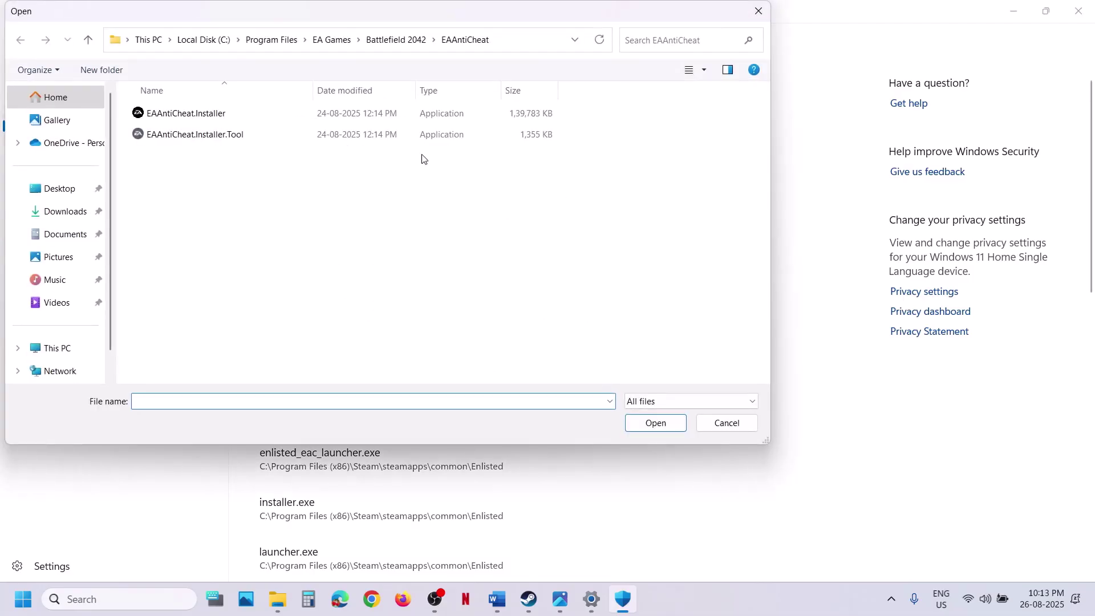
left_click(57, 347)
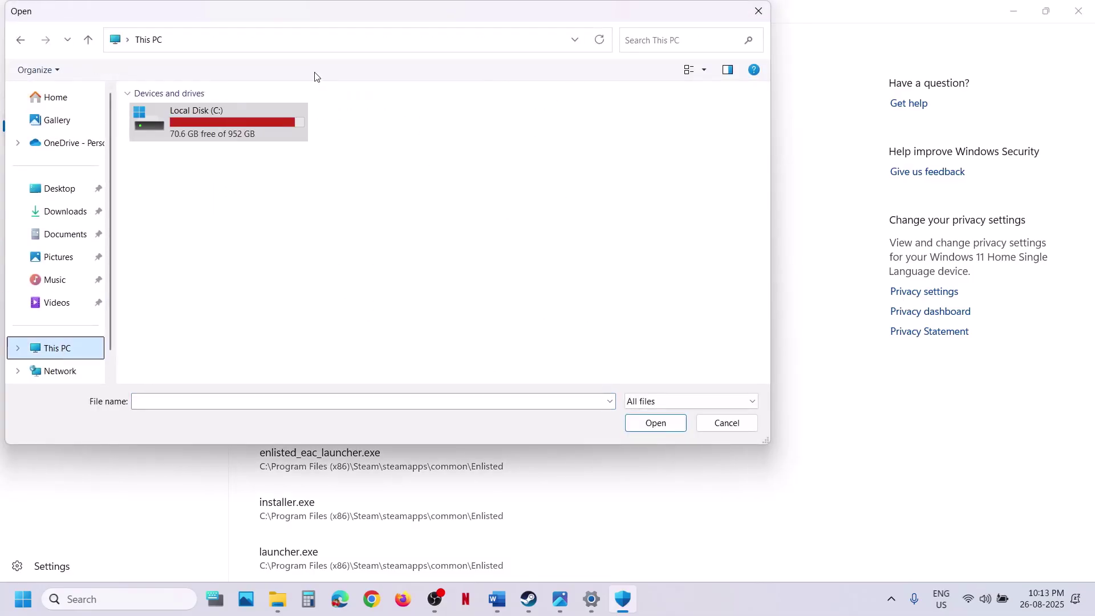
double_click(215, 125)
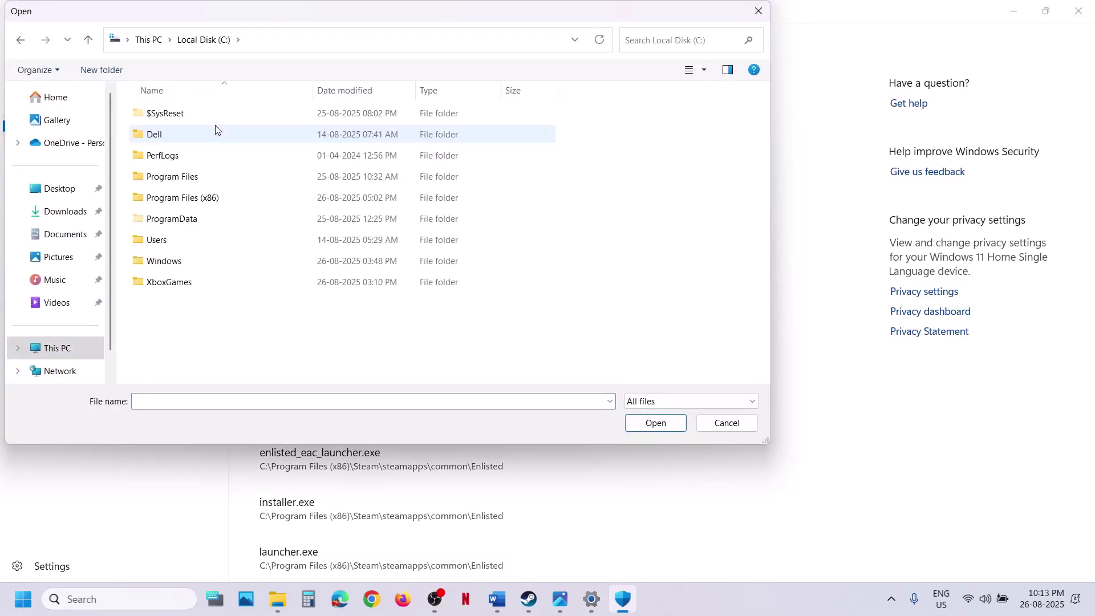
double_click(189, 198)
key("s")
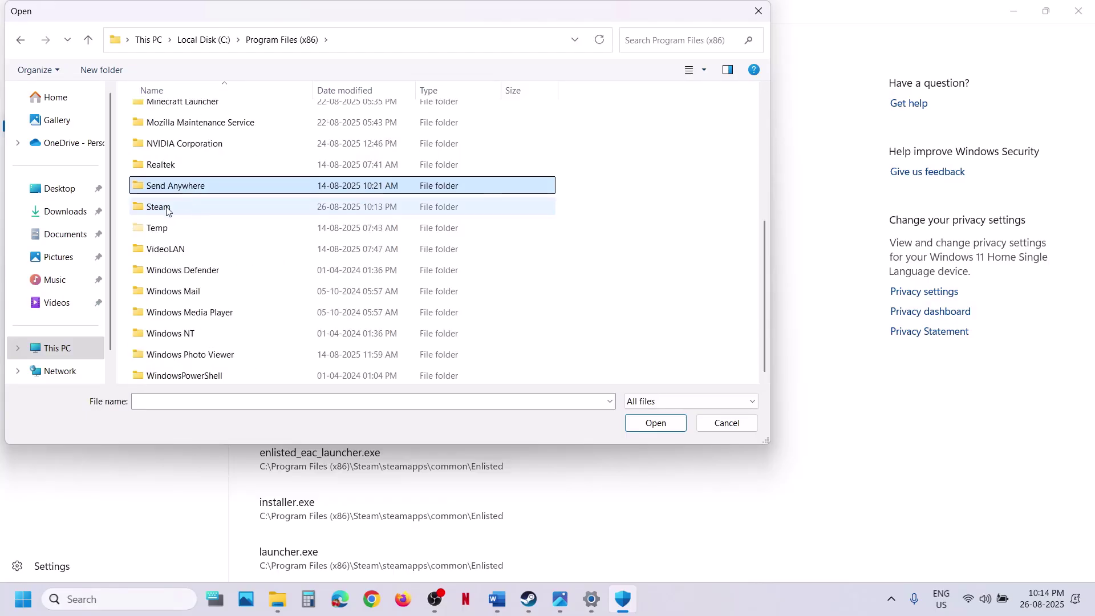
key("t")
left_click(186, 211)
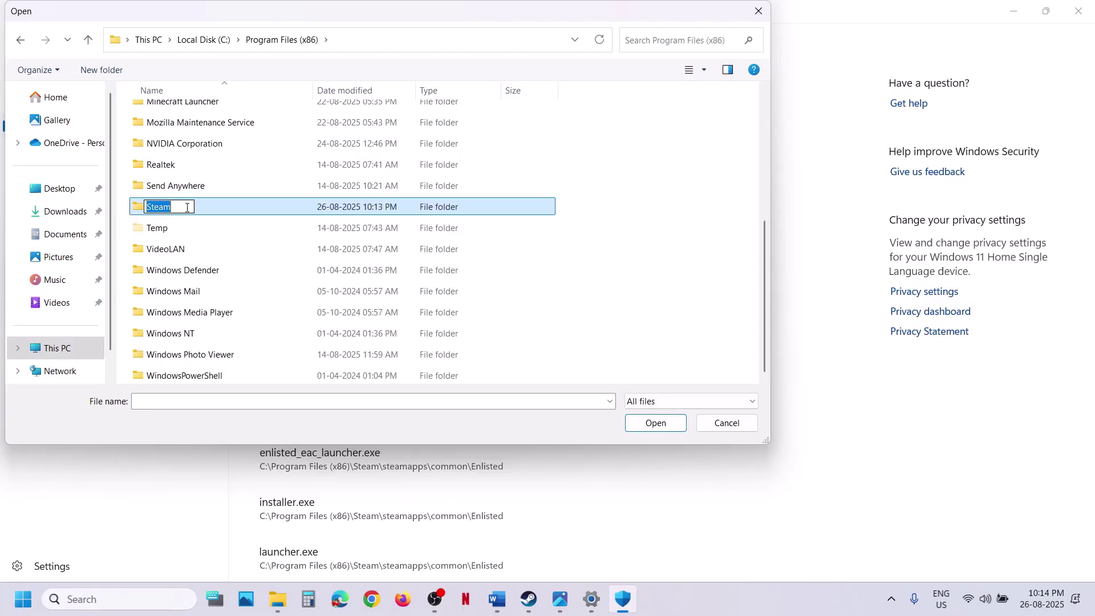
double_click(220, 209)
Add Launch_GOWDE from steamapps\common\Gears of War Reloaded as an allowed app.
key("s")
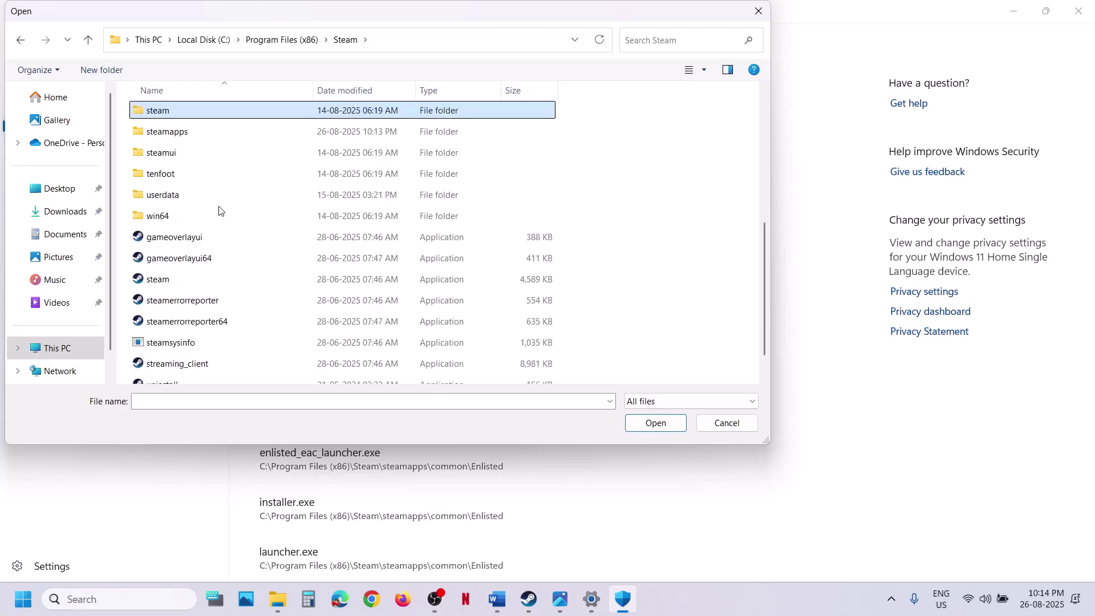
double_click(183, 133)
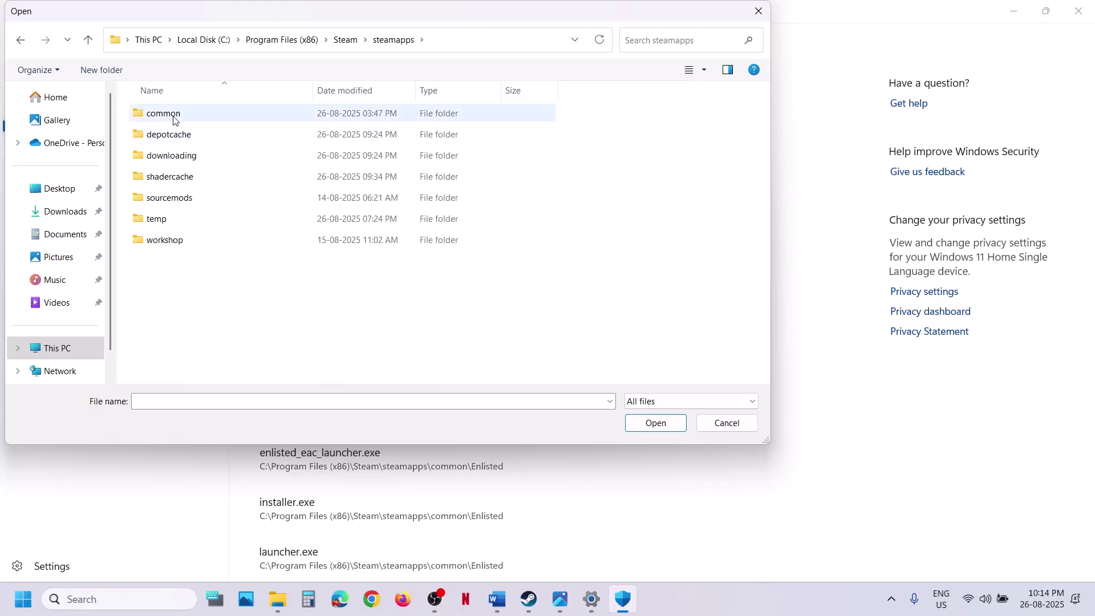
double_click(174, 116)
double_click(197, 162)
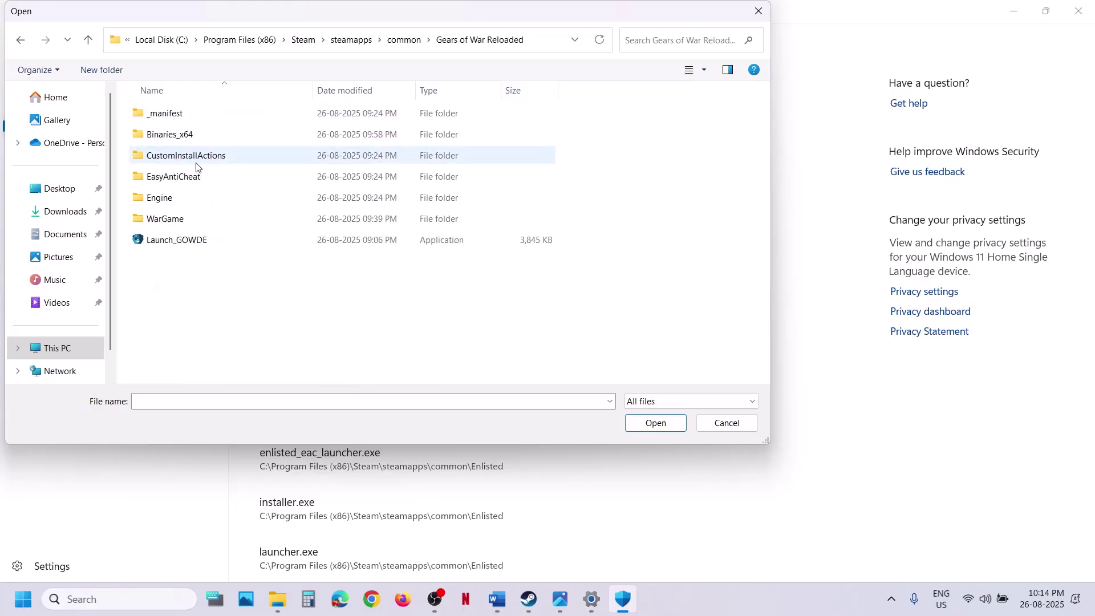
left_click(183, 240)
left_click(655, 423)
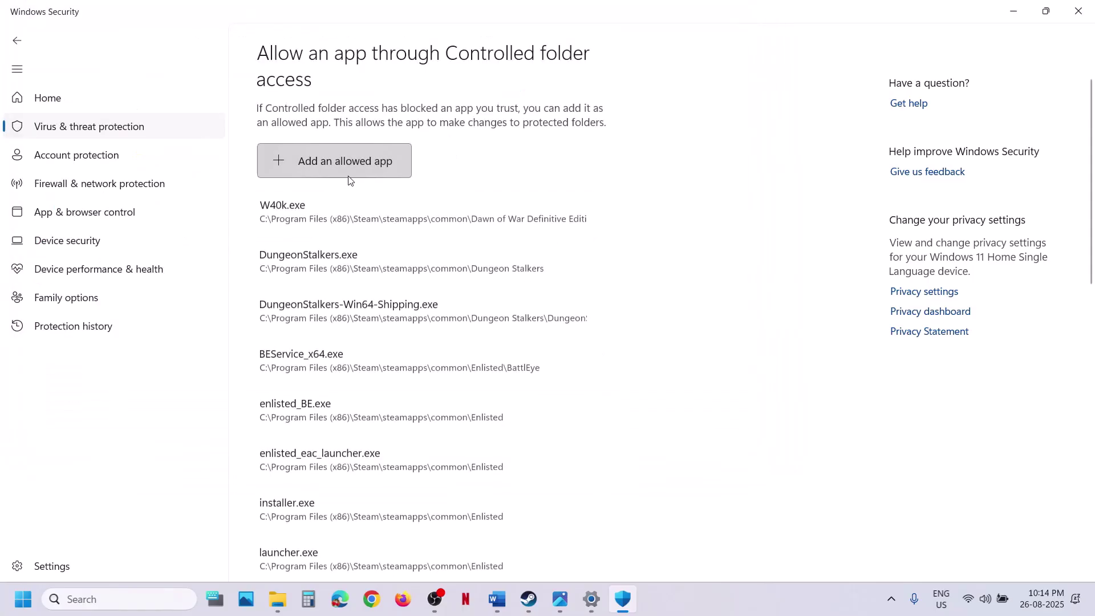
Add GOWDE-Steam from the Binaries_x64 folder of Gears of War Reloaded as another app allowed through Controlled folder access.
left_click(336, 166)
left_click(348, 223)
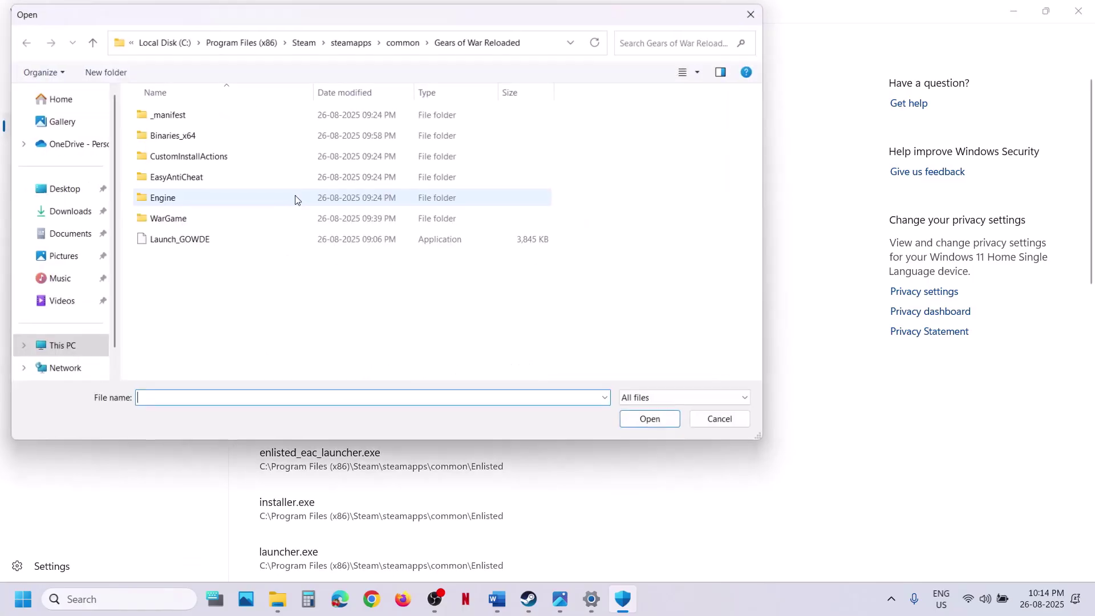
double_click(166, 136)
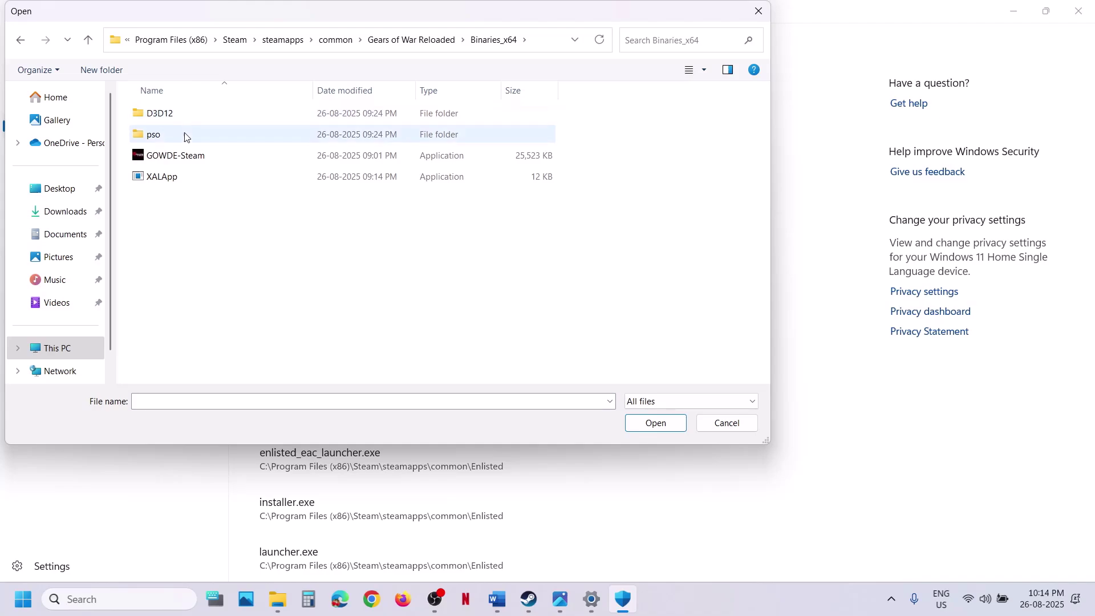
left_click(187, 162)
left_click(655, 422)
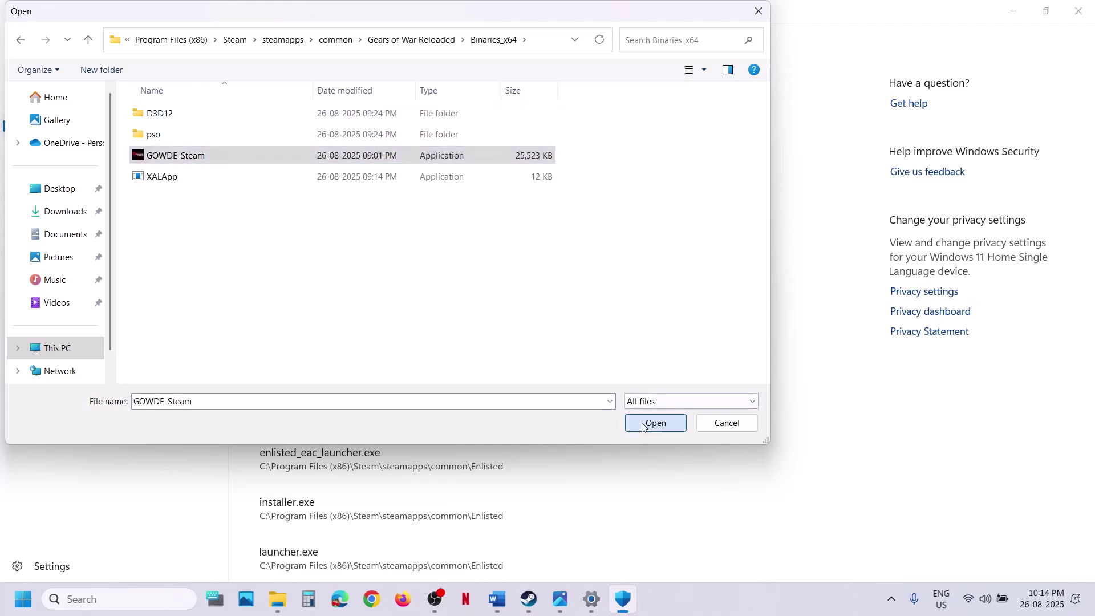
left_click(323, 163)
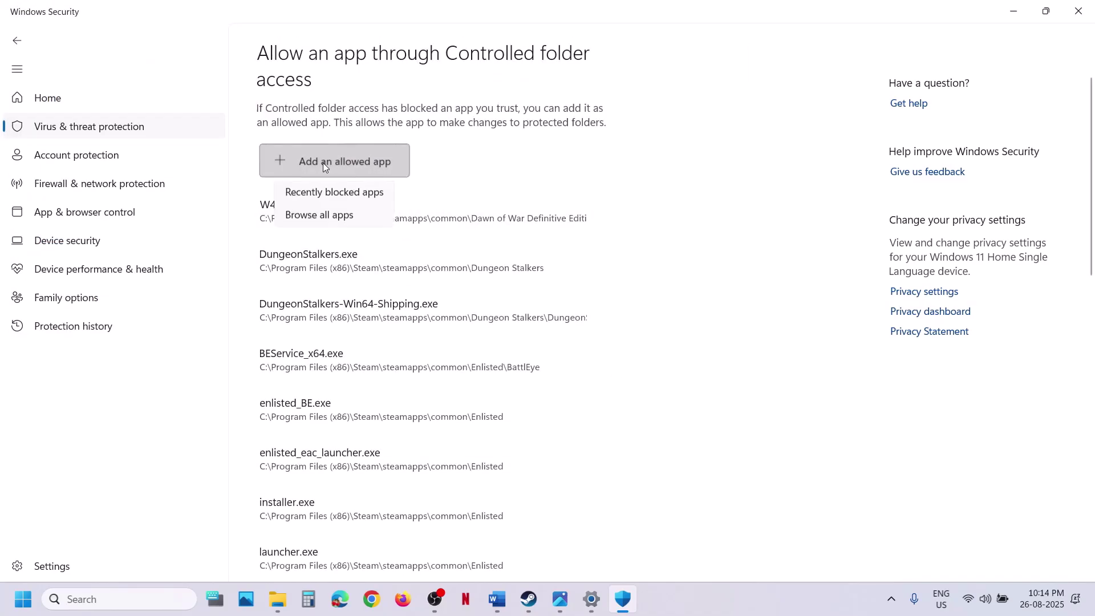
left_click(319, 214)
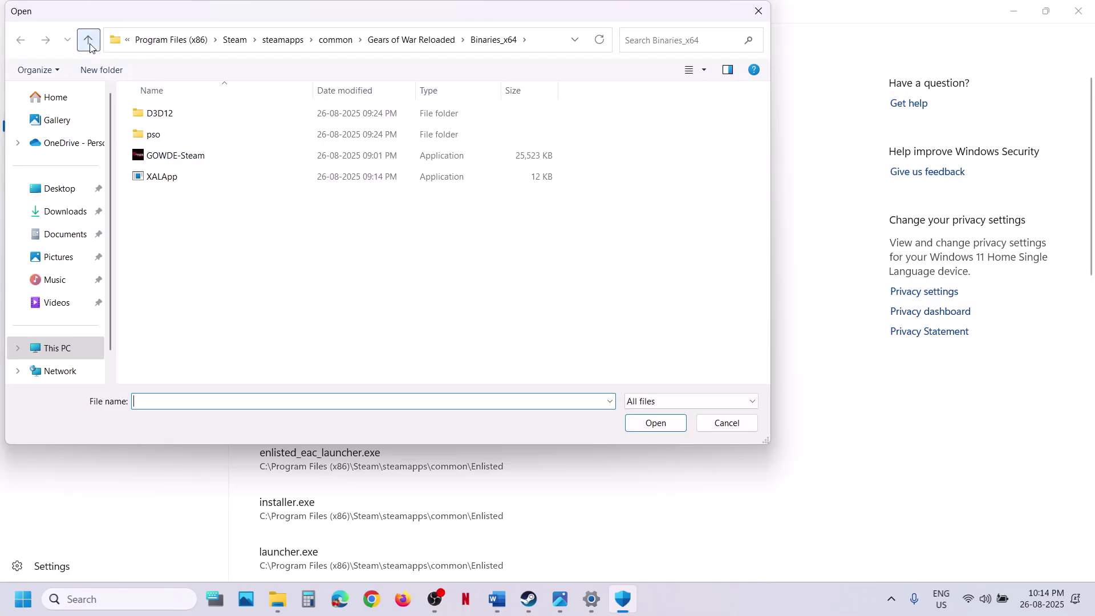
left_click(88, 41)
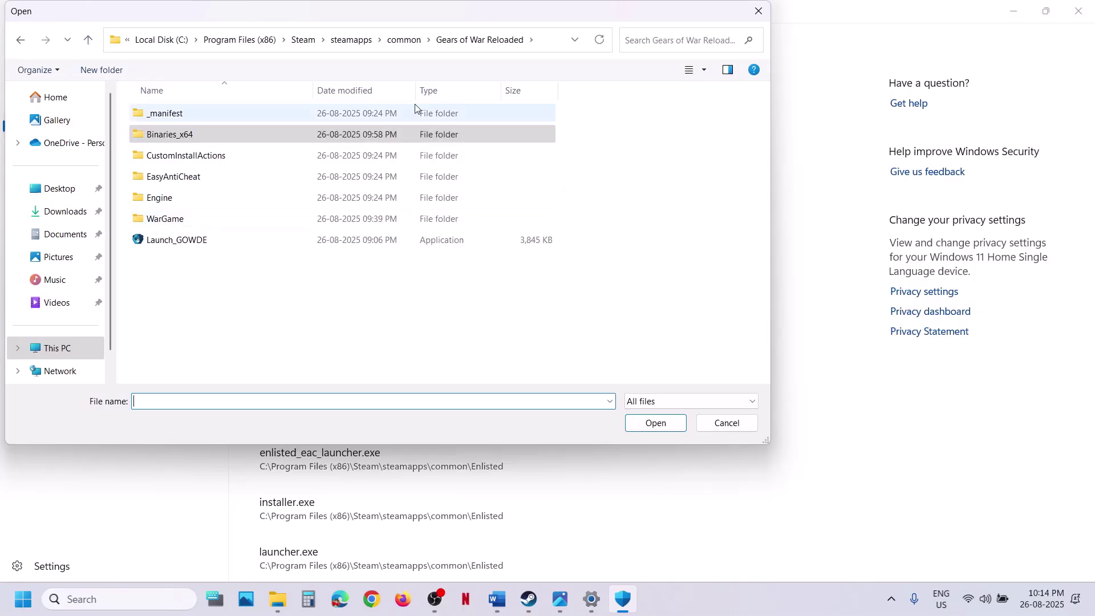
left_click(757, 12)
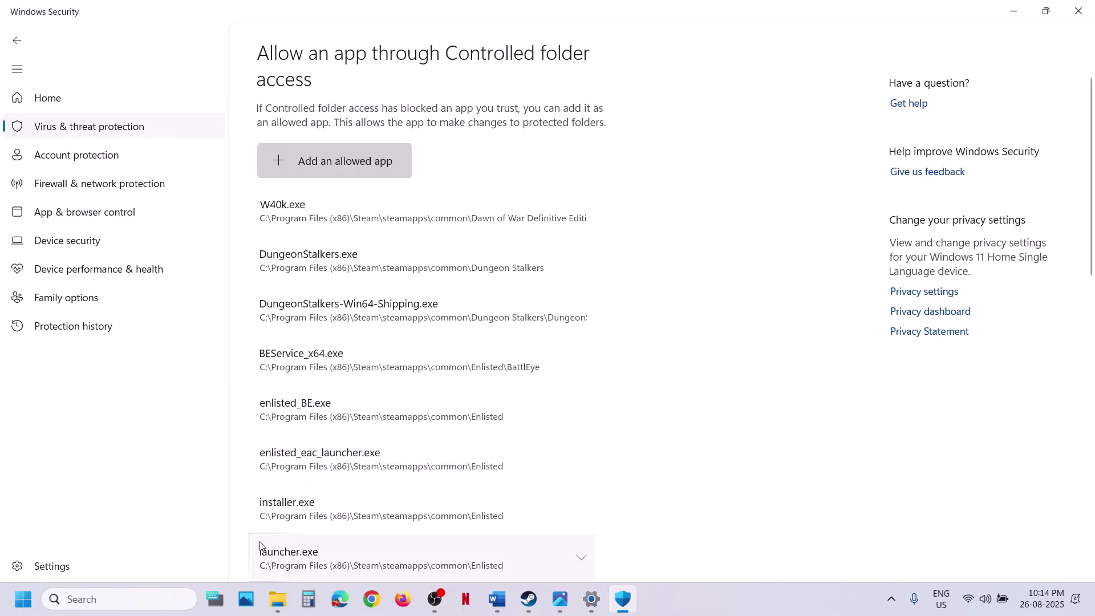
Search Windows for Control Panel and open the Windows Defender Firewall list of allowed apps under System and Security.
left_click(140, 598)
type("control")
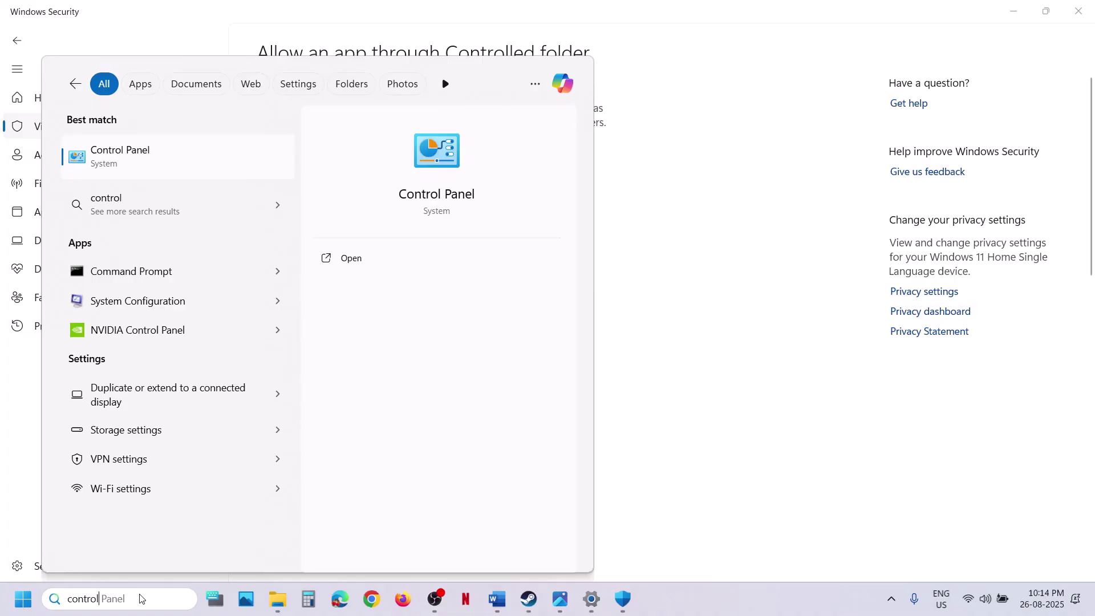
key("Return")
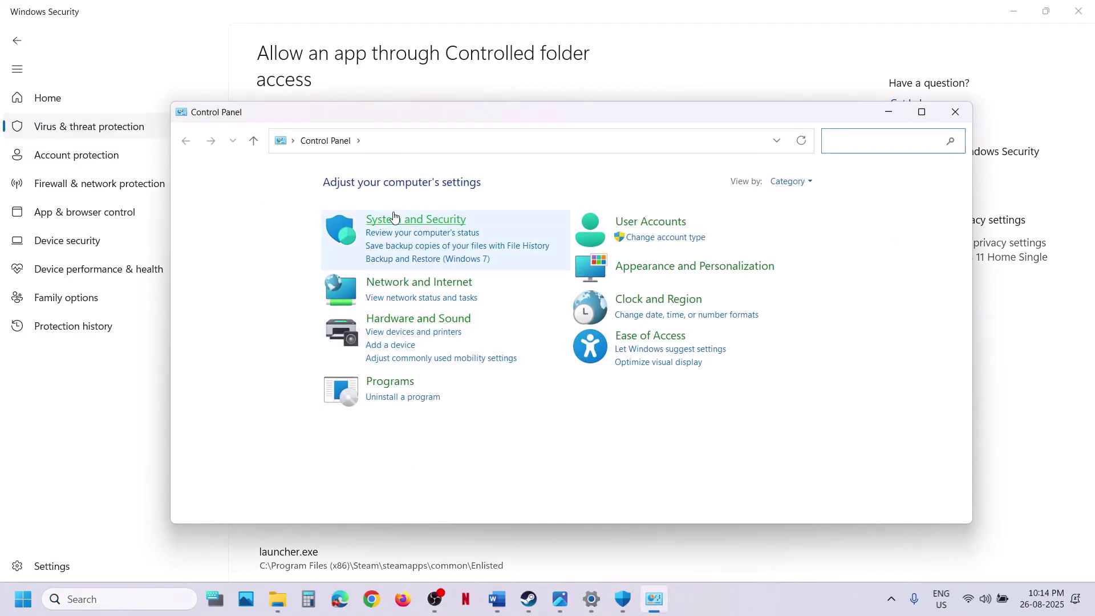
left_click(394, 217)
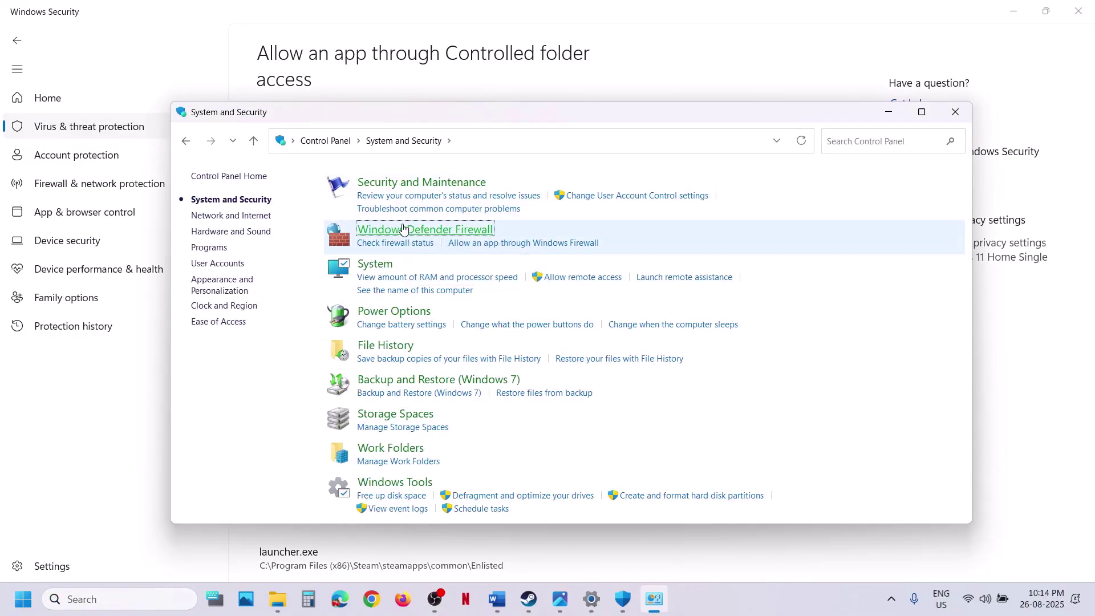
left_click(404, 229)
left_click(245, 214)
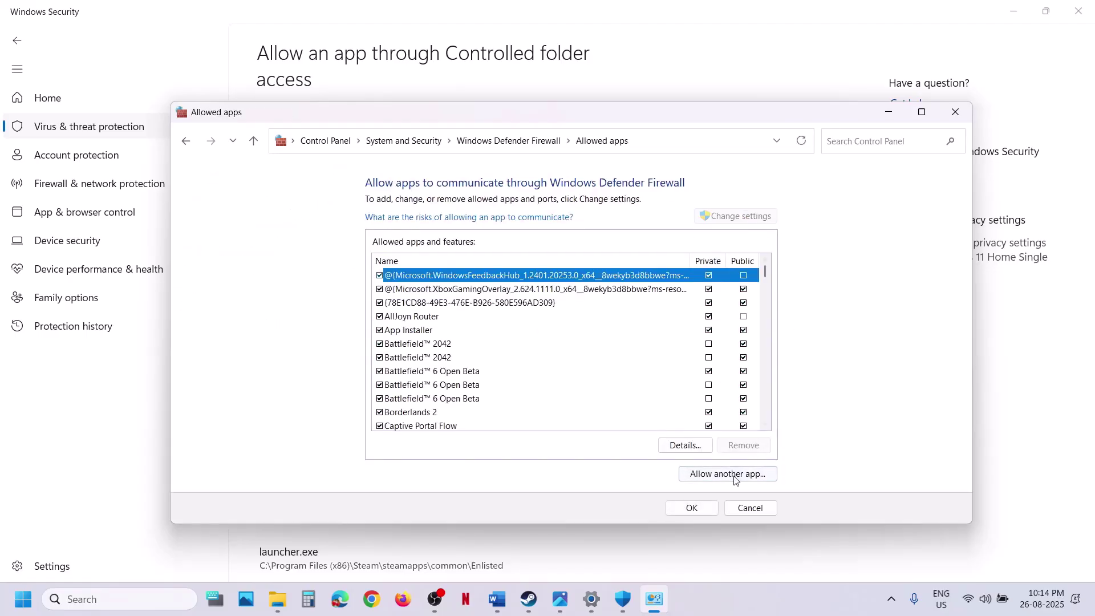
Try to add Launch_GOWDE from the Gears of War Reloaded folder to the apps allowed through the firewall.
left_click(735, 475)
left_click(665, 454)
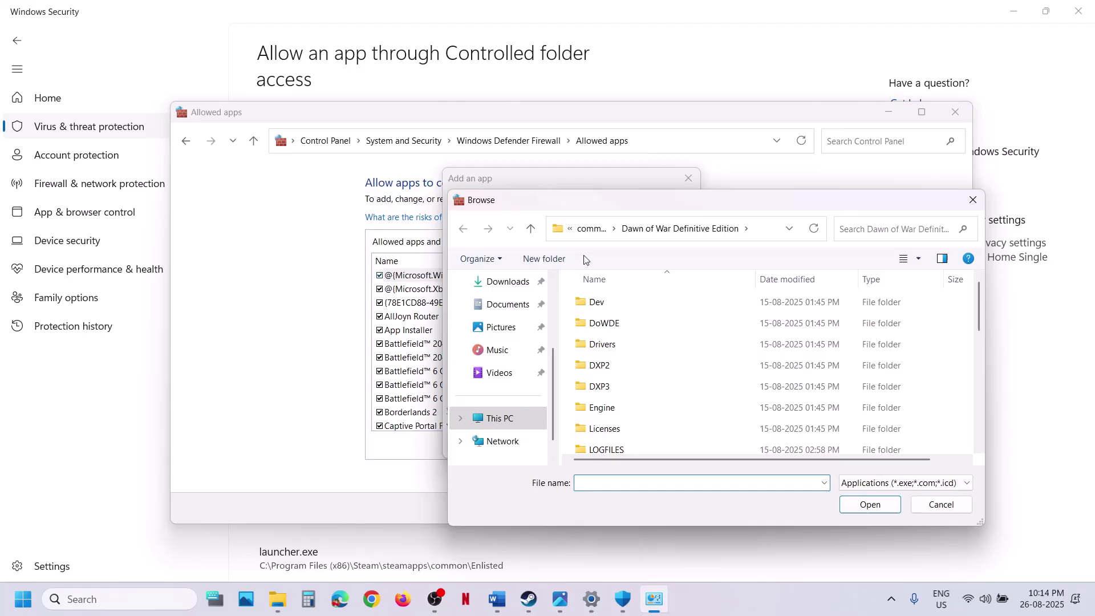
left_click(530, 228)
left_click(665, 344)
double_click(665, 344)
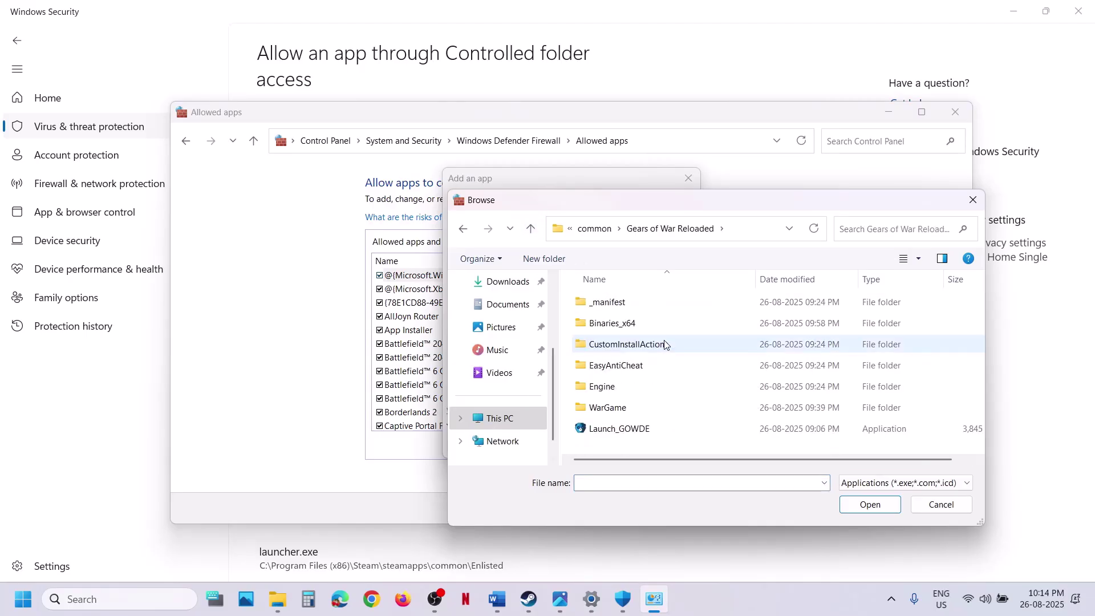
left_click(643, 429)
left_click(886, 512)
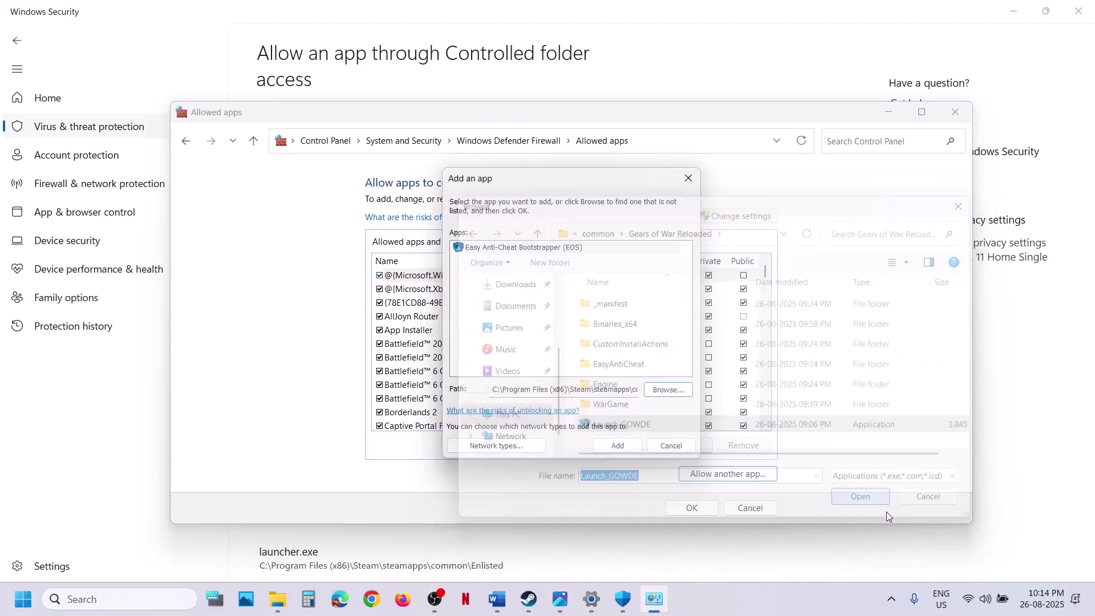
left_click(616, 448)
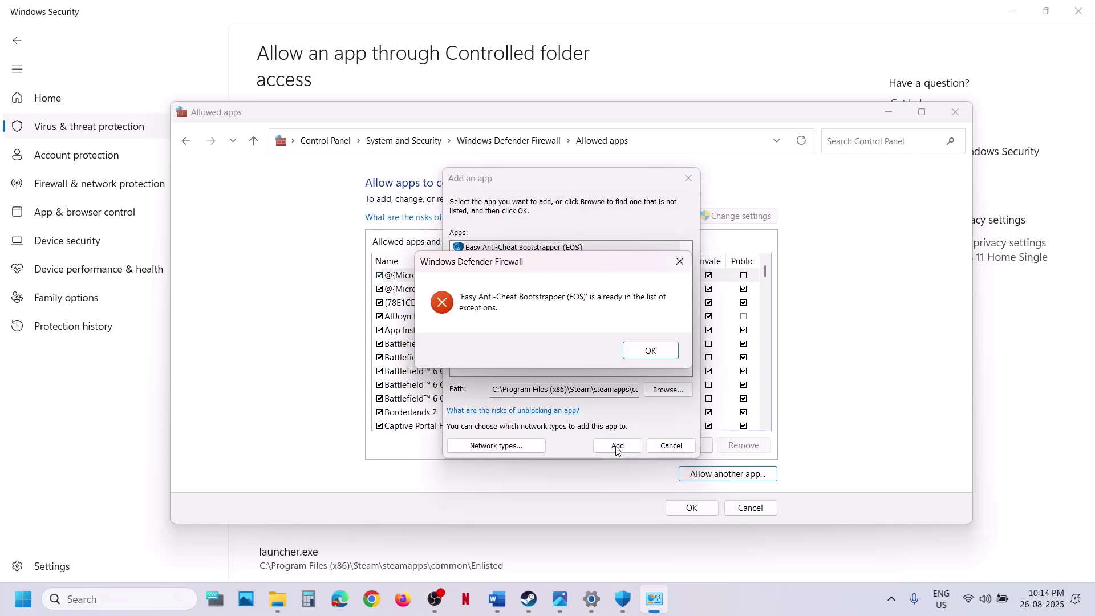
left_click(639, 353)
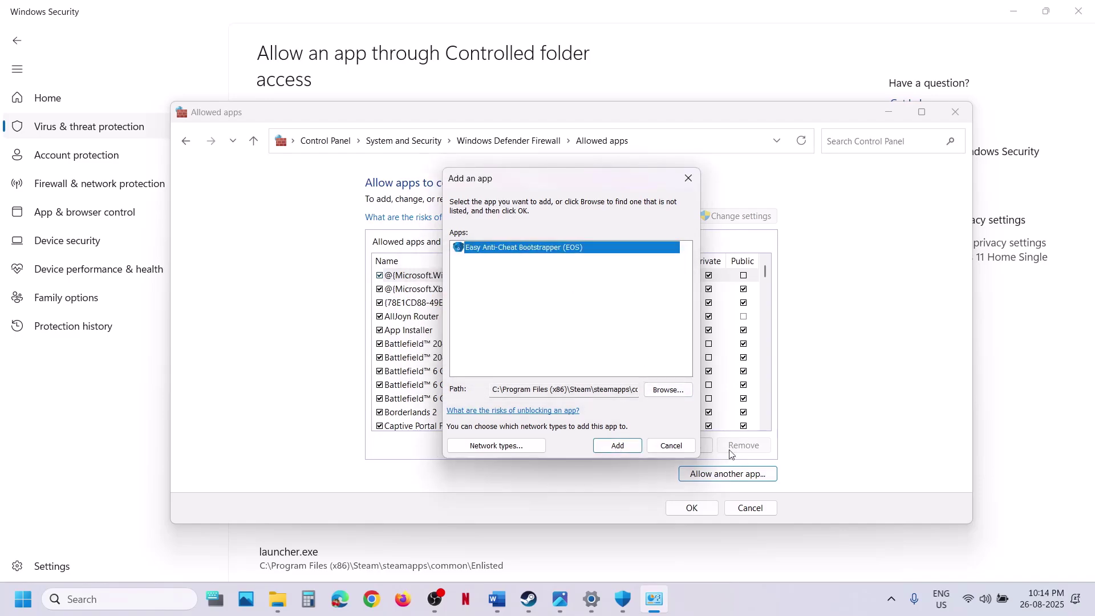
Add GOWDE-Steam from the Binaries_x64 folder to the apps allowed through Windows Defender Firewall.
left_click(668, 389)
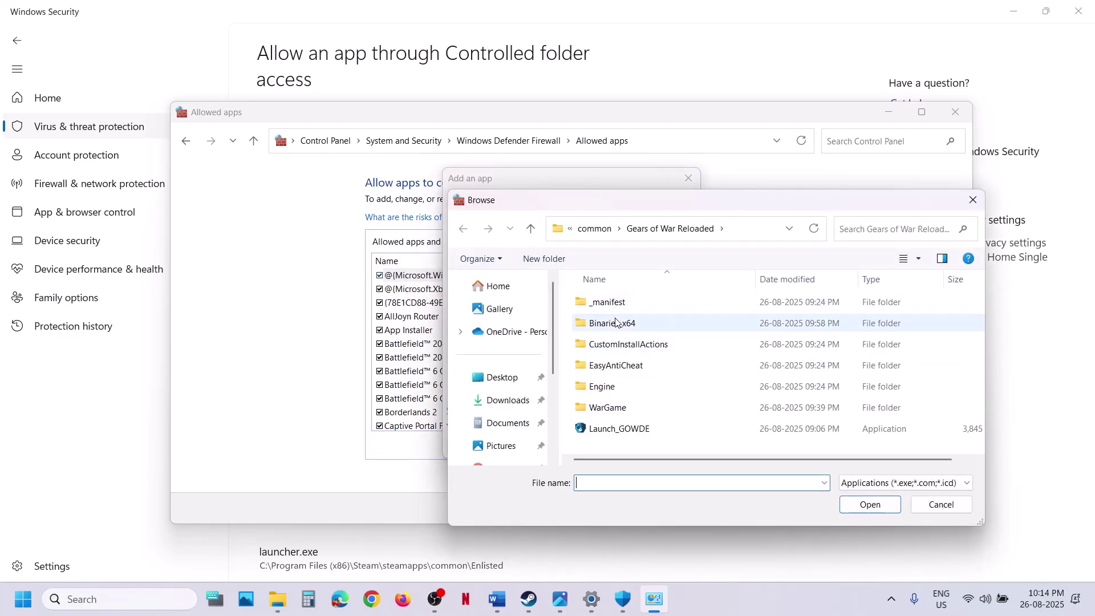
double_click(616, 322)
left_click(619, 344)
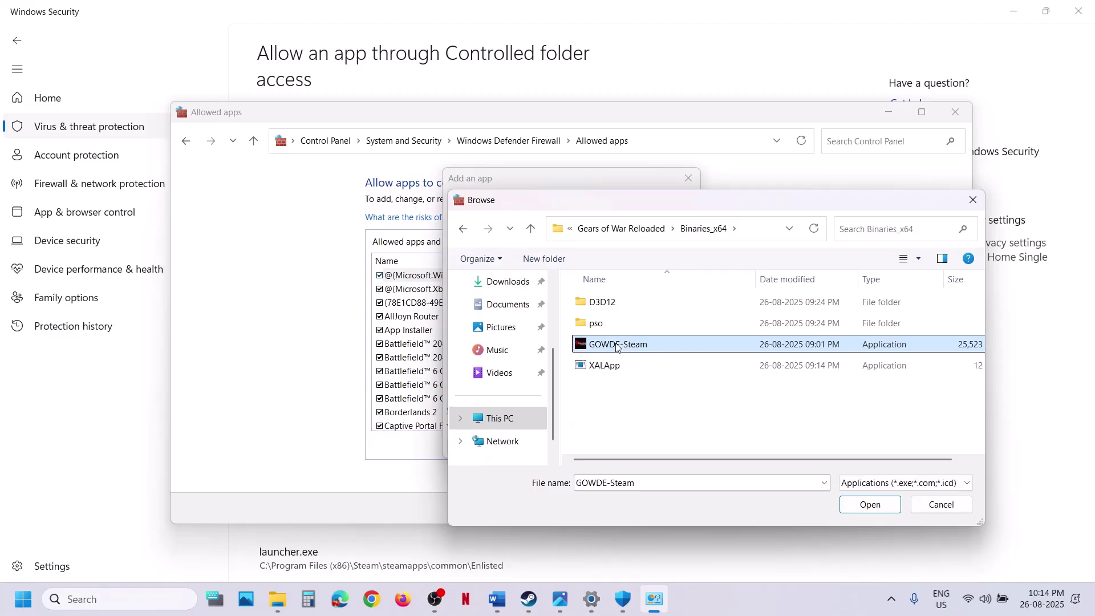
left_click(866, 505)
left_click(631, 448)
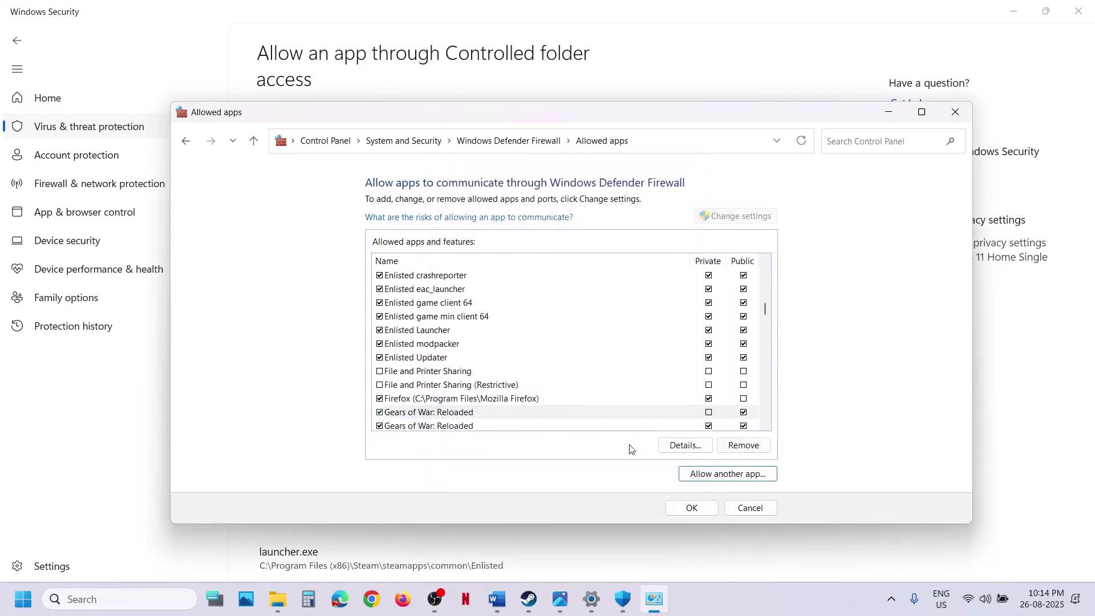
Close the firewall, Windows Security and Settings windows, and highlight the Step 8 text on clean graphics driver installation in the notes.
left_click(955, 112)
left_click(1078, 11)
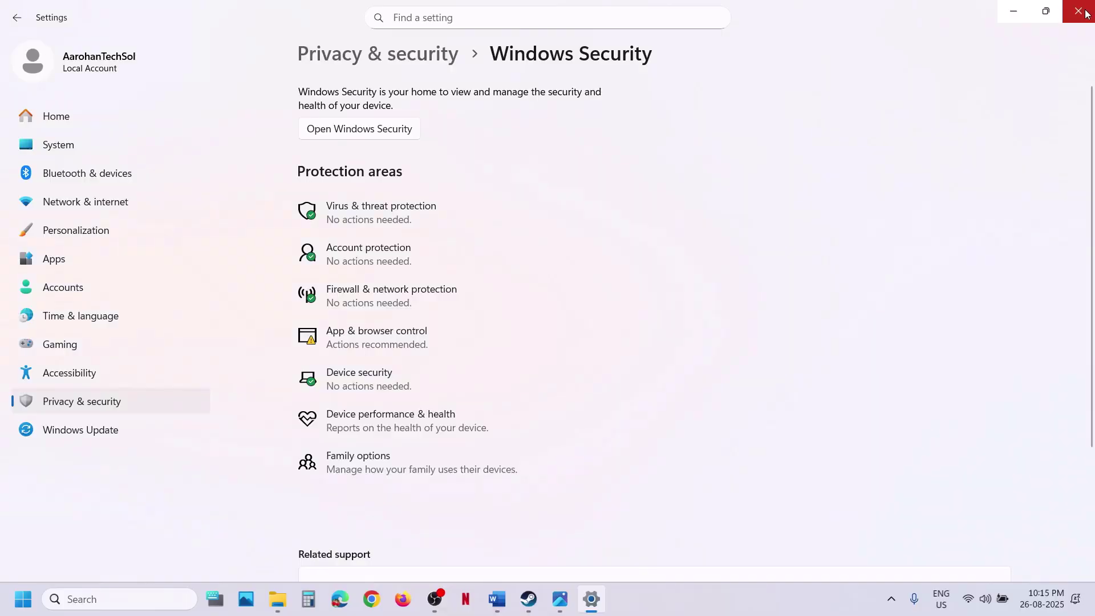
left_click(1086, 13)
scroll(461, 331, "down", 3)
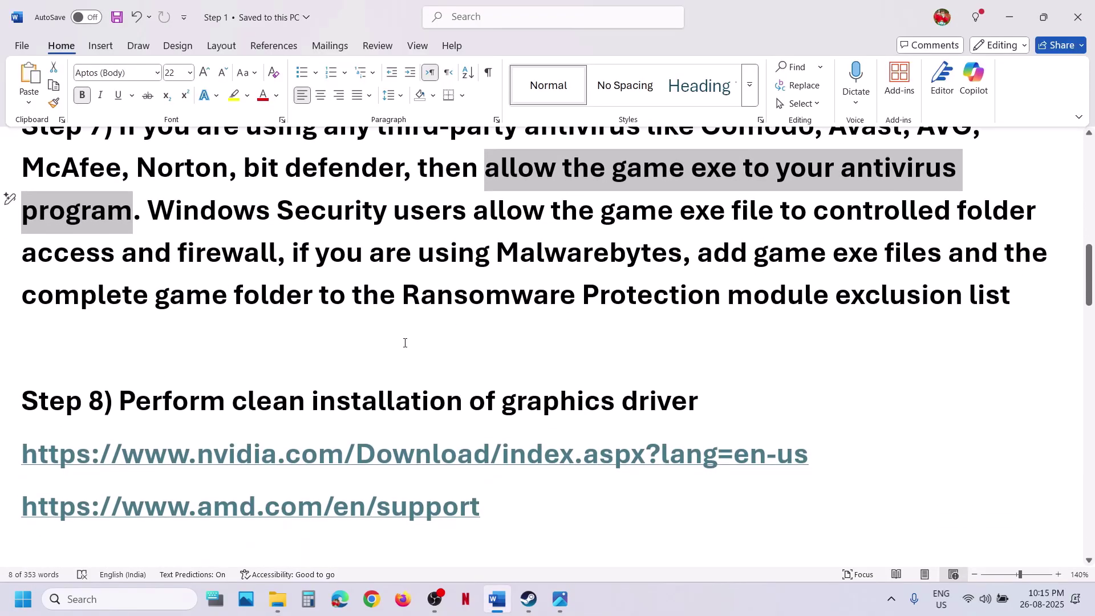
scroll(405, 343, "down", 1)
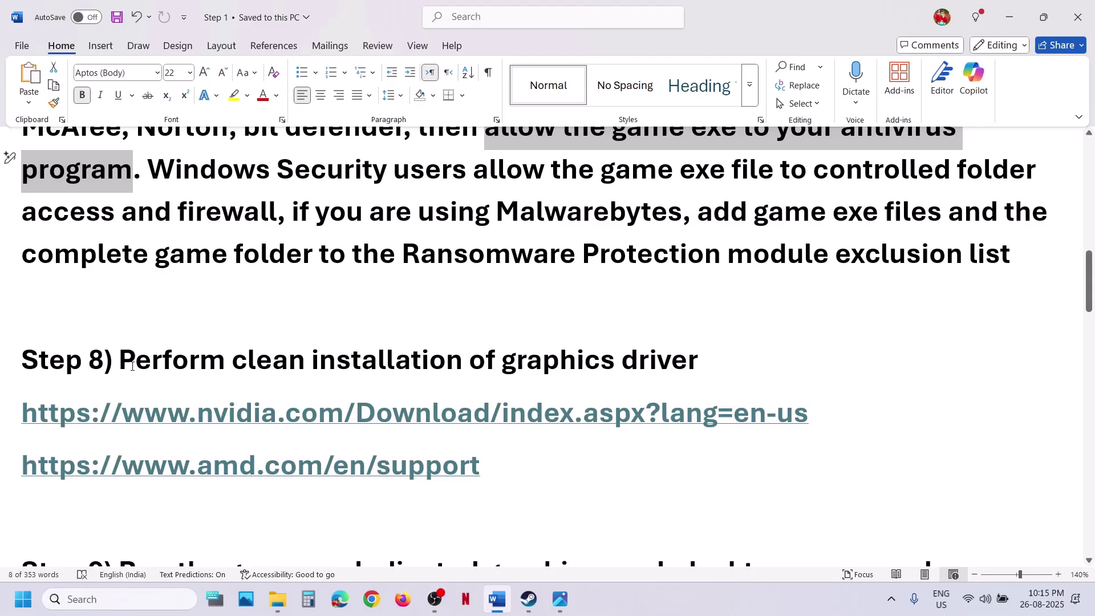
left_click_drag(132, 366, 721, 357)
Copy the NVIDIA driver download link under Step 8 and load it in Chrome.
left_click(523, 414)
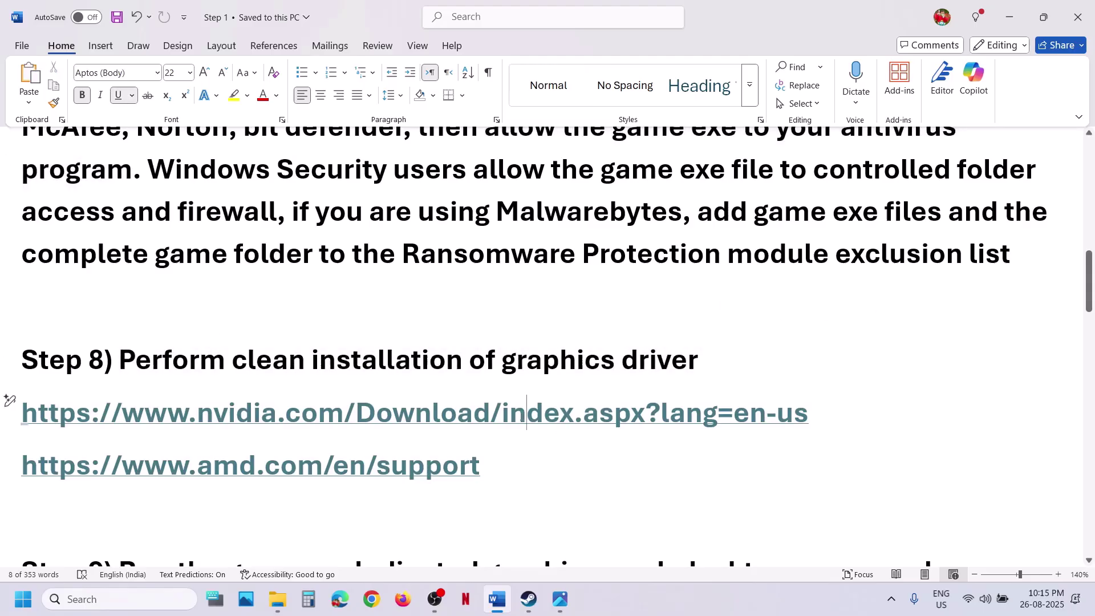
triple_click(523, 416)
key("ctrl+c")
left_click(371, 599)
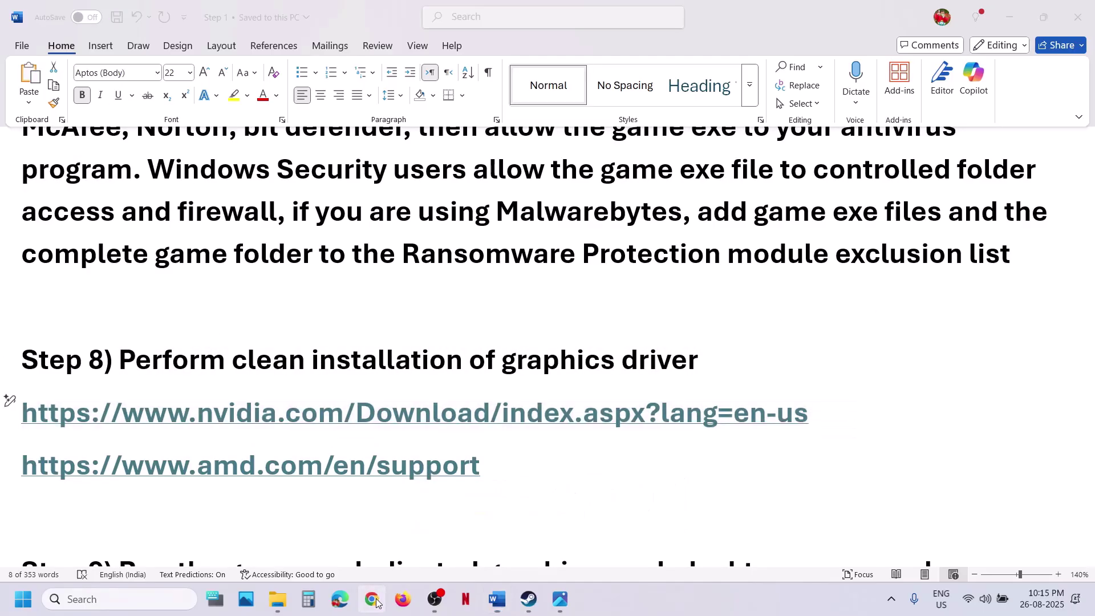
key("ctrl+v")
key("Return")
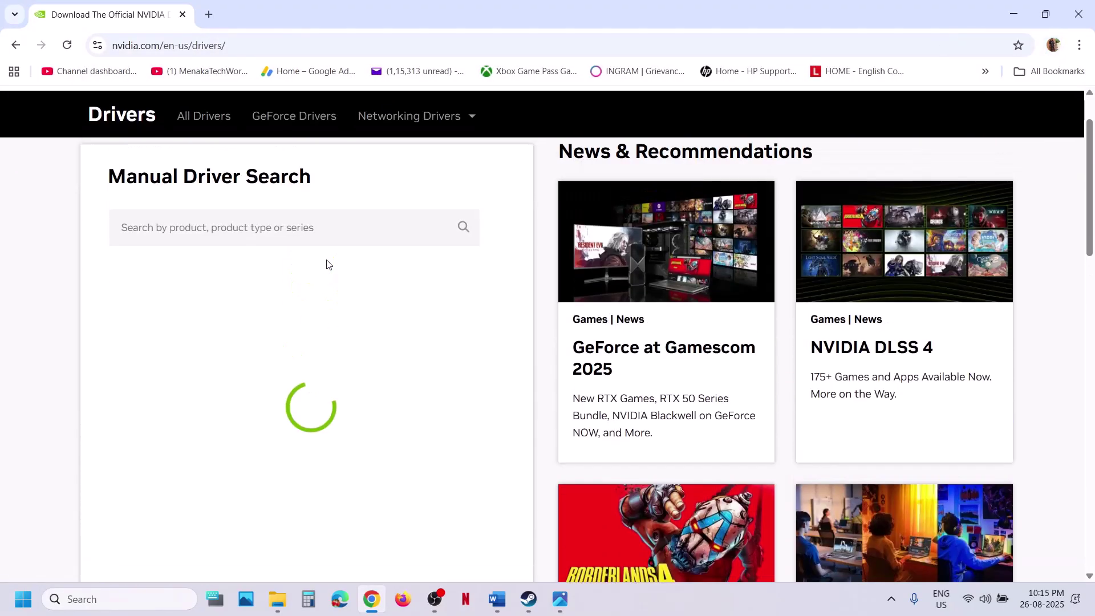
Set the manual driver search to the GeForce category and the GeForce RTX 30 Series (Notebooks).
scroll(325, 262, "down", 2)
scroll(291, 320, "down", 2)
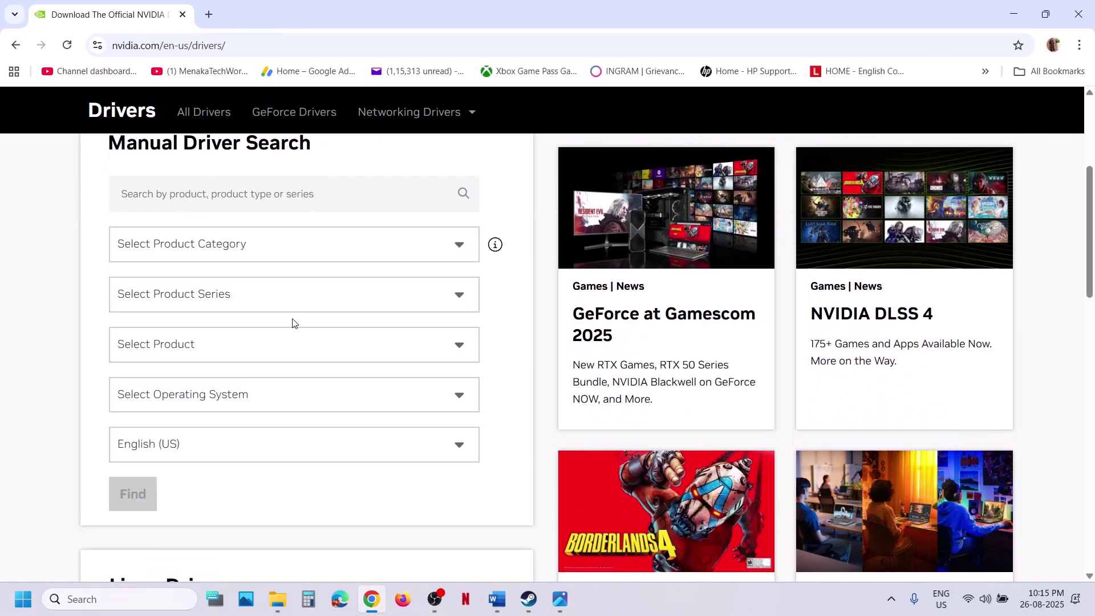
left_click(217, 239)
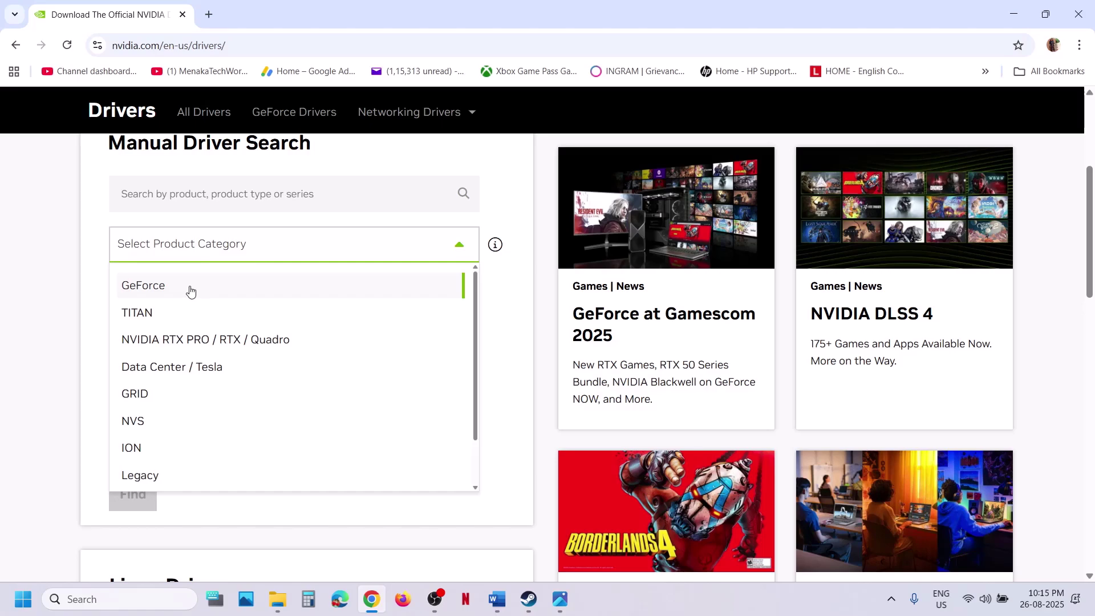
left_click(191, 288)
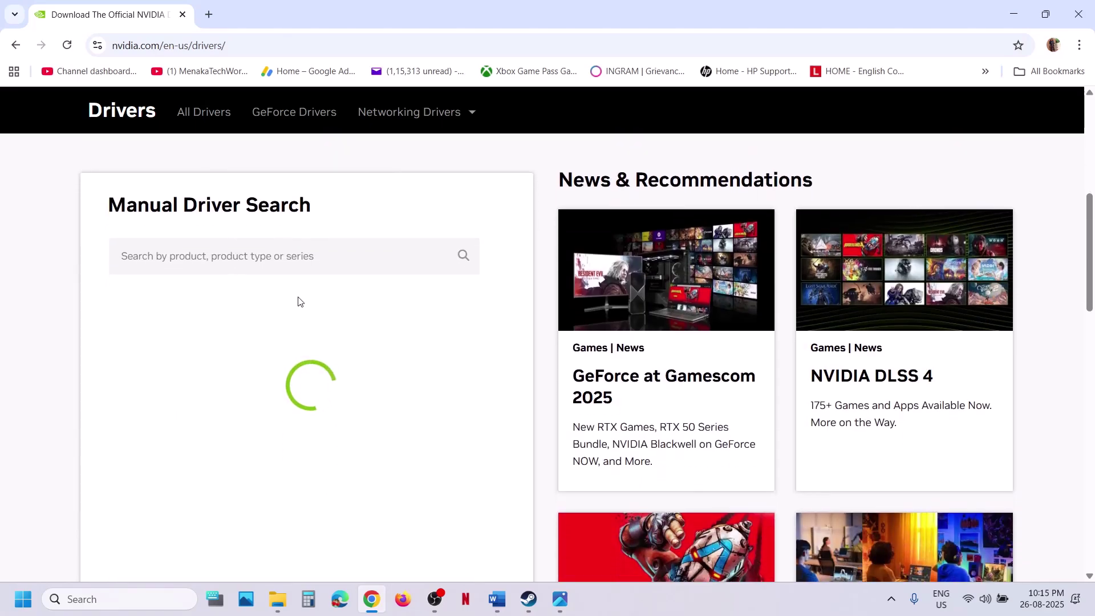
left_click(210, 364)
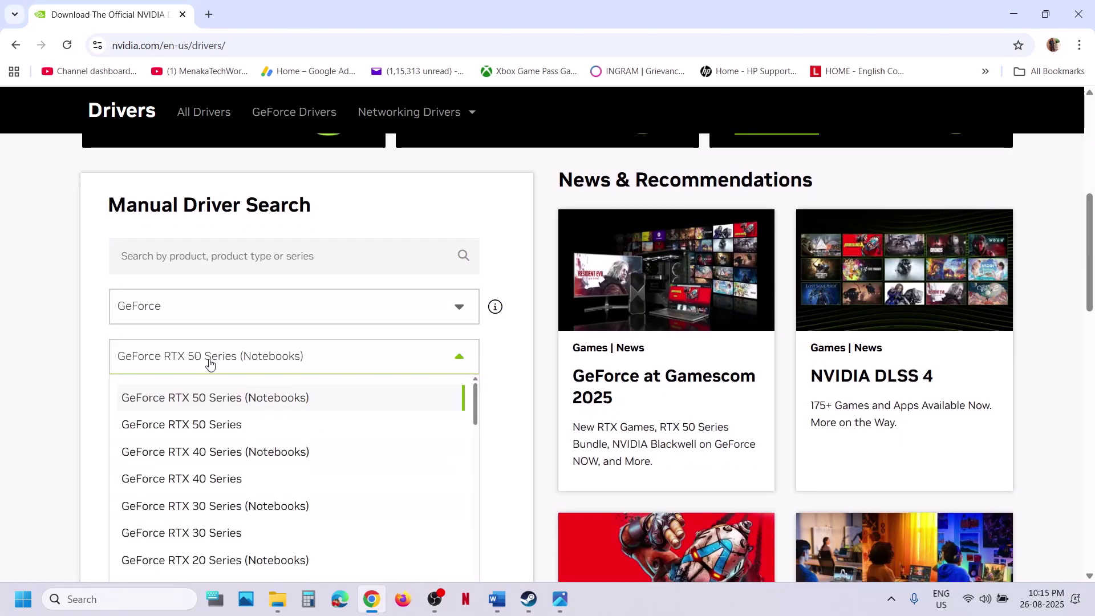
scroll(210, 363, "down", 2)
left_click(256, 398)
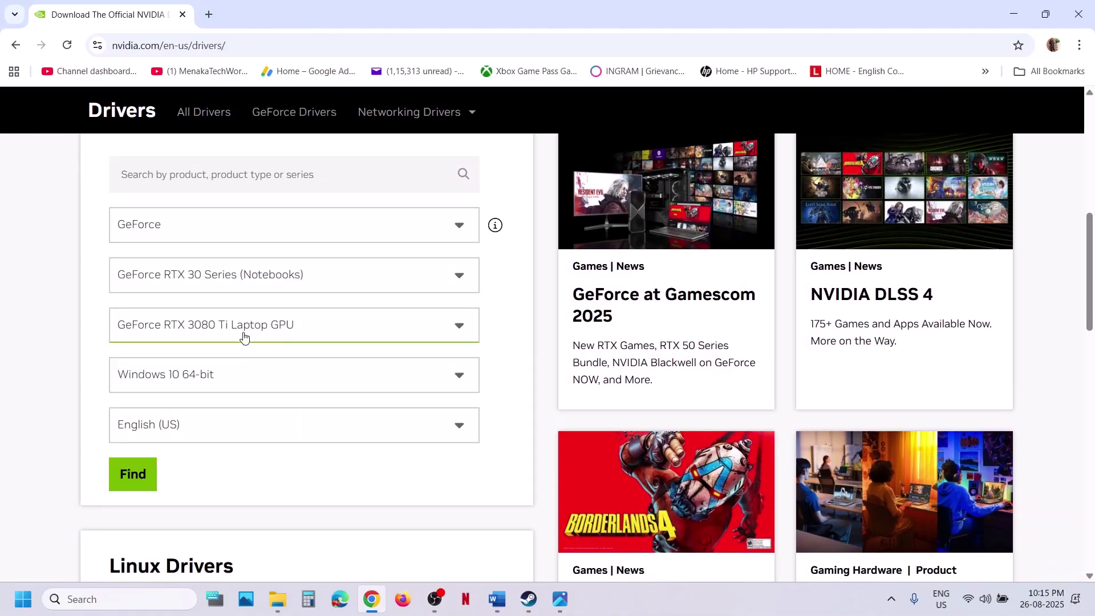
Choose GeForce RTX 3050 Laptop GPU and Windows 11, run the driver search and look through the results.
left_click(244, 337)
scroll(244, 505, "down", 2)
left_click(238, 423)
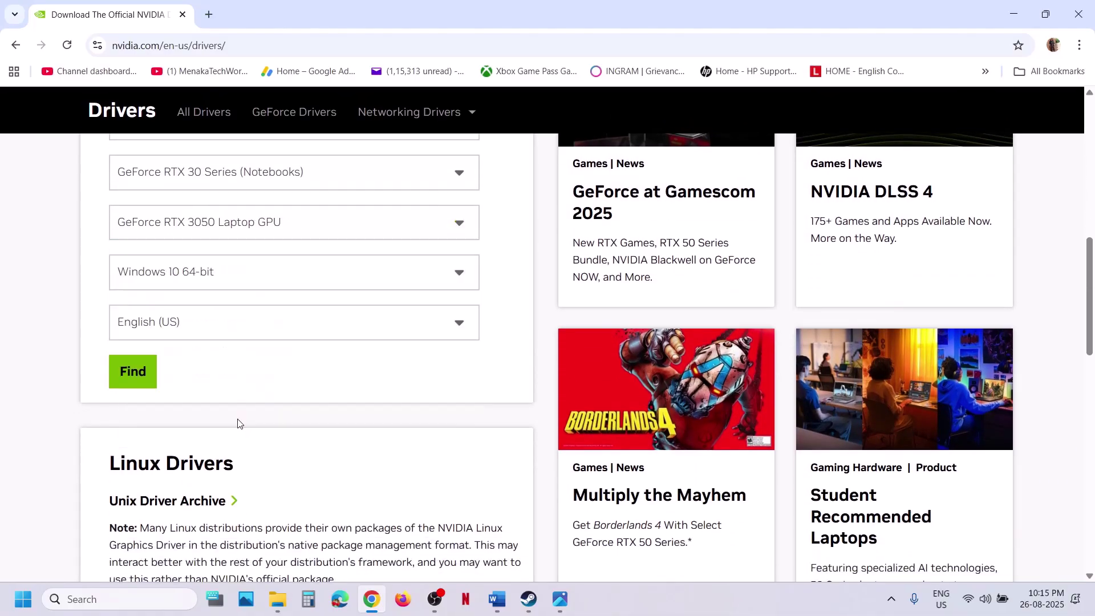
left_click(186, 271)
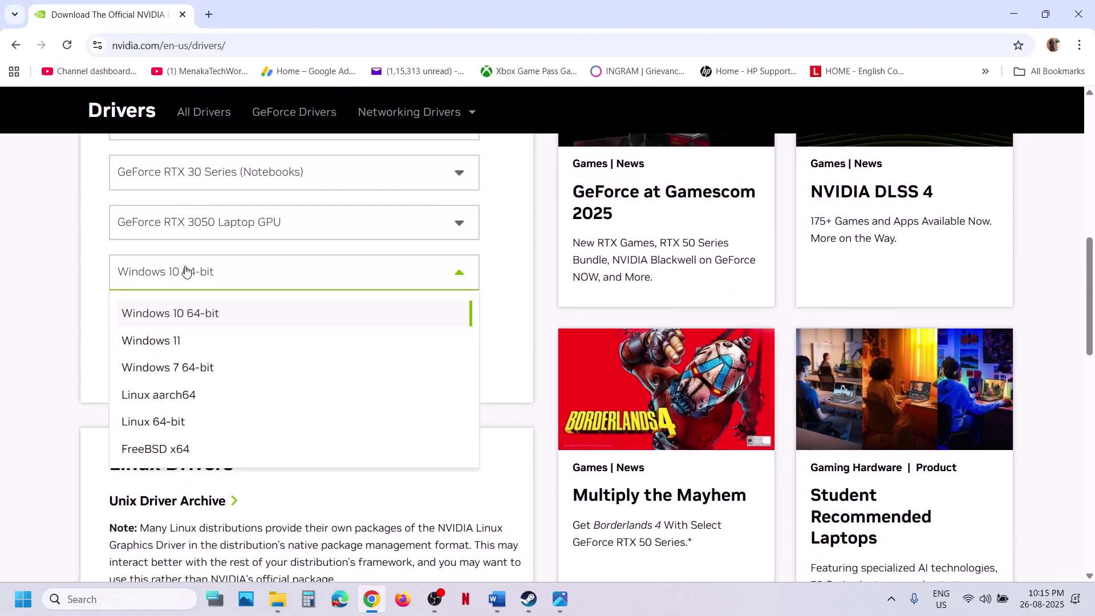
left_click(179, 342)
scroll(159, 430, "up", 2)
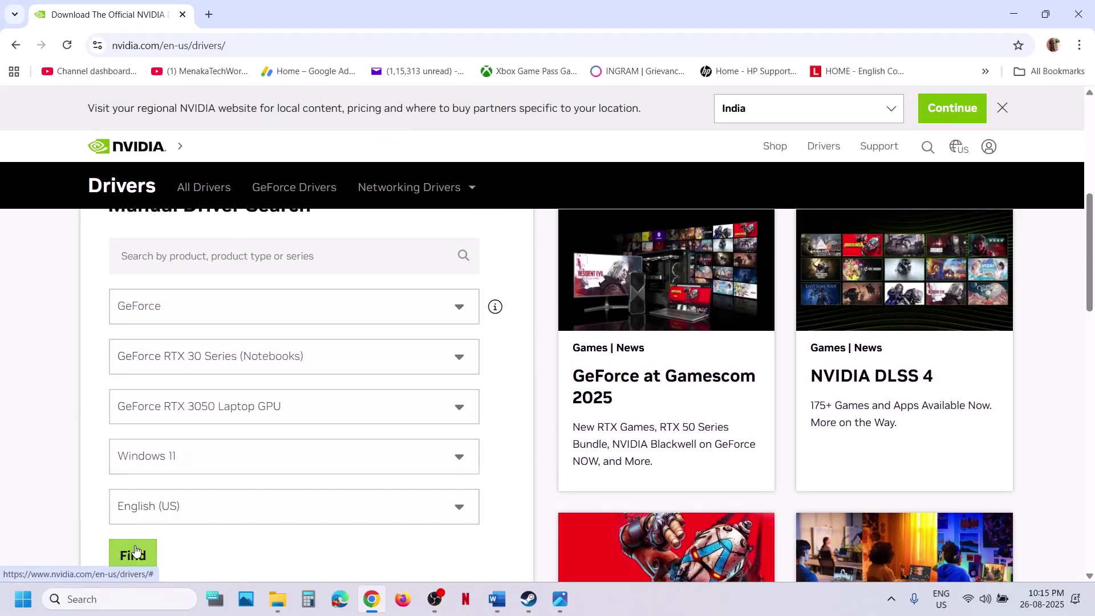
left_click(135, 552)
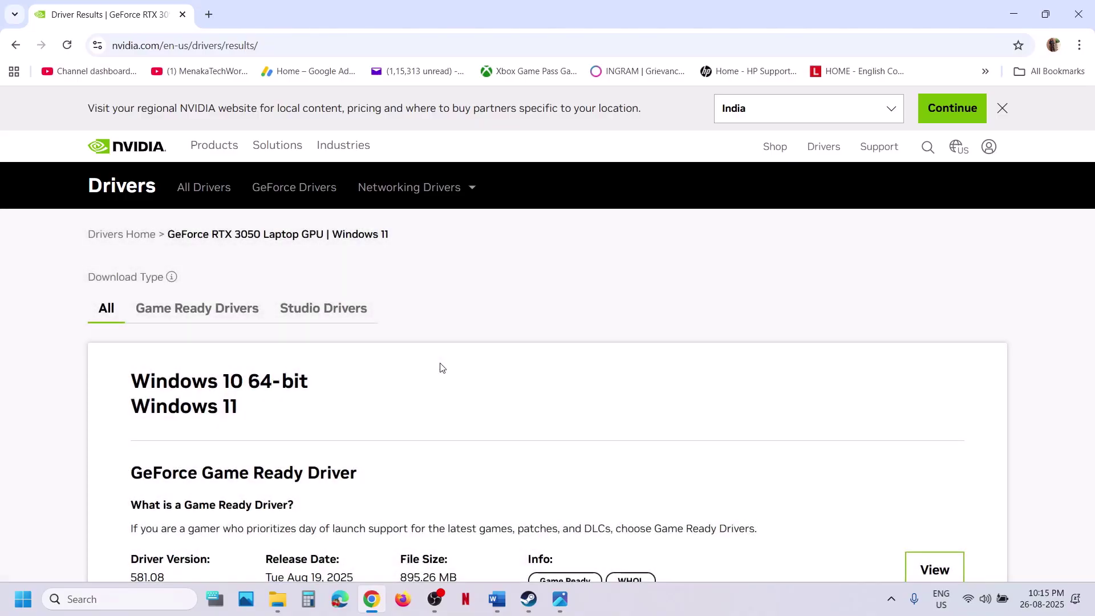
scroll(440, 367, "down", 5)
scroll(318, 308, "up", 3)
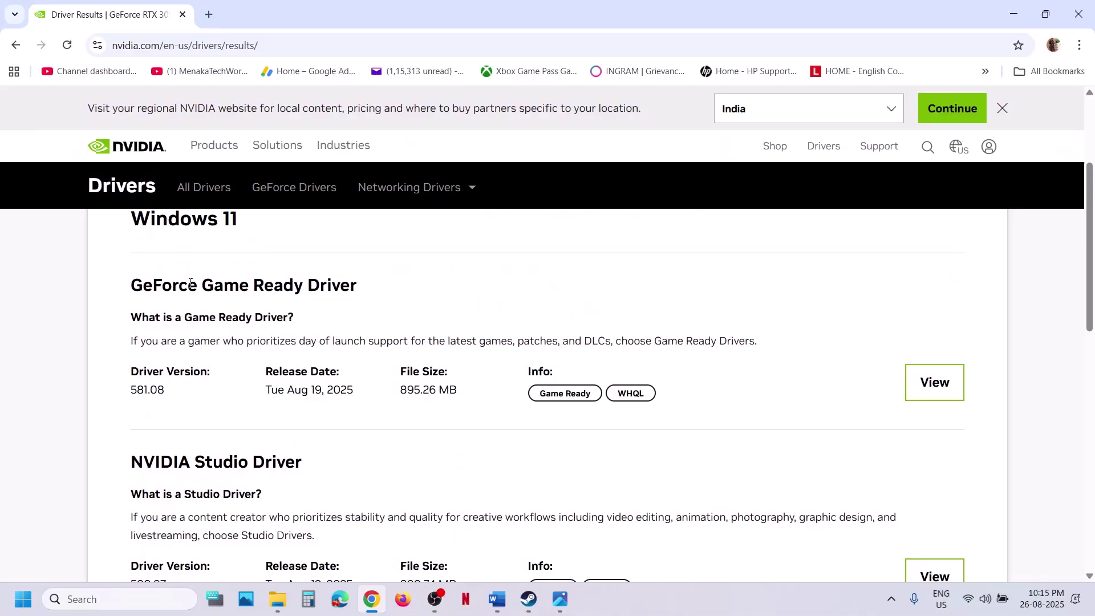
Open the GeForce Game Ready Driver 581.08 entry from the results and download the driver.
left_click_drag(191, 283, 364, 283)
left_click(938, 381)
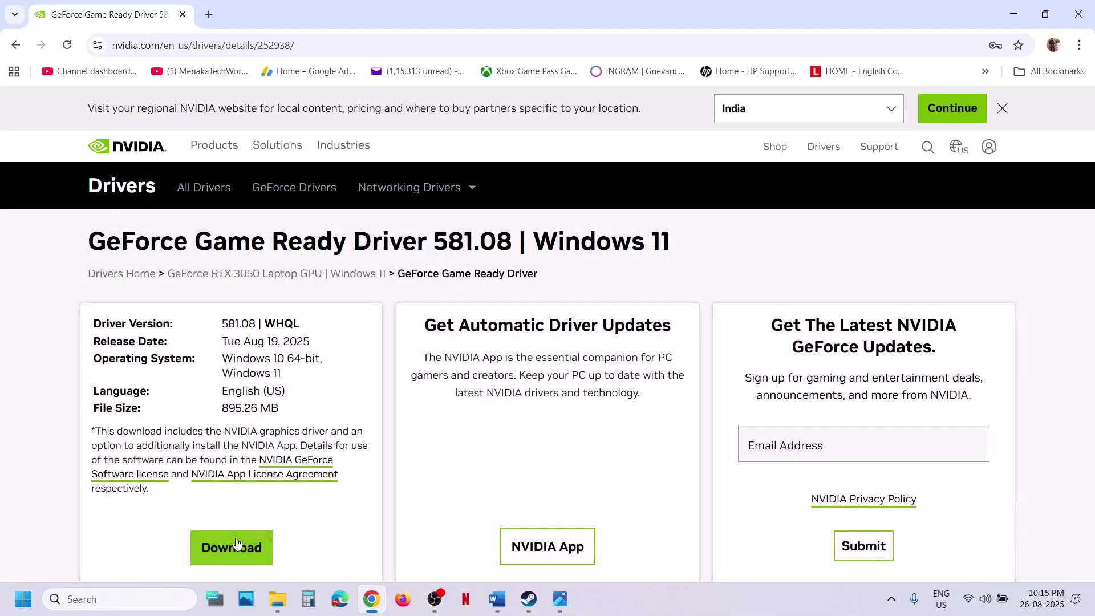
left_click(236, 543)
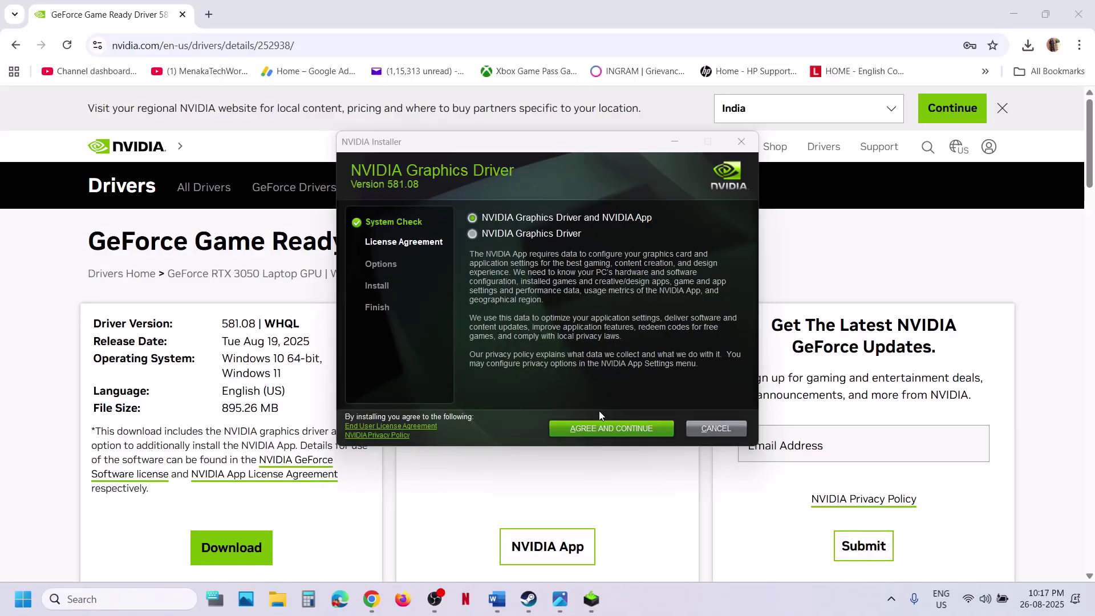
Accept the installer's license for the graphics driver with NVIDIA App, and choose a Custom (Advanced) setup with Perform a clean installation.
left_click(587, 432)
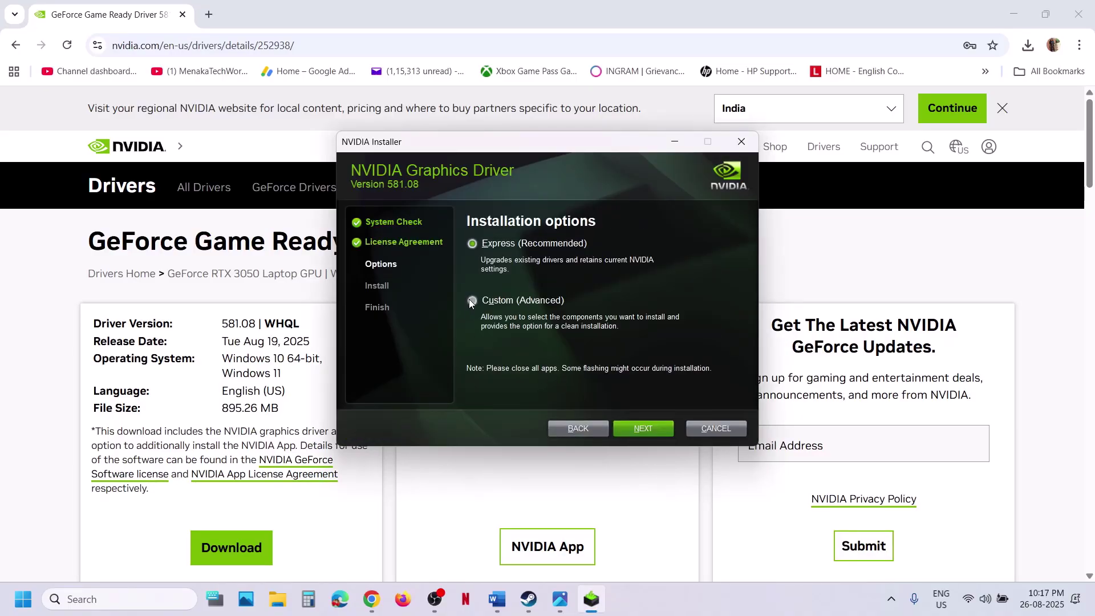
left_click(469, 300)
left_click(635, 426)
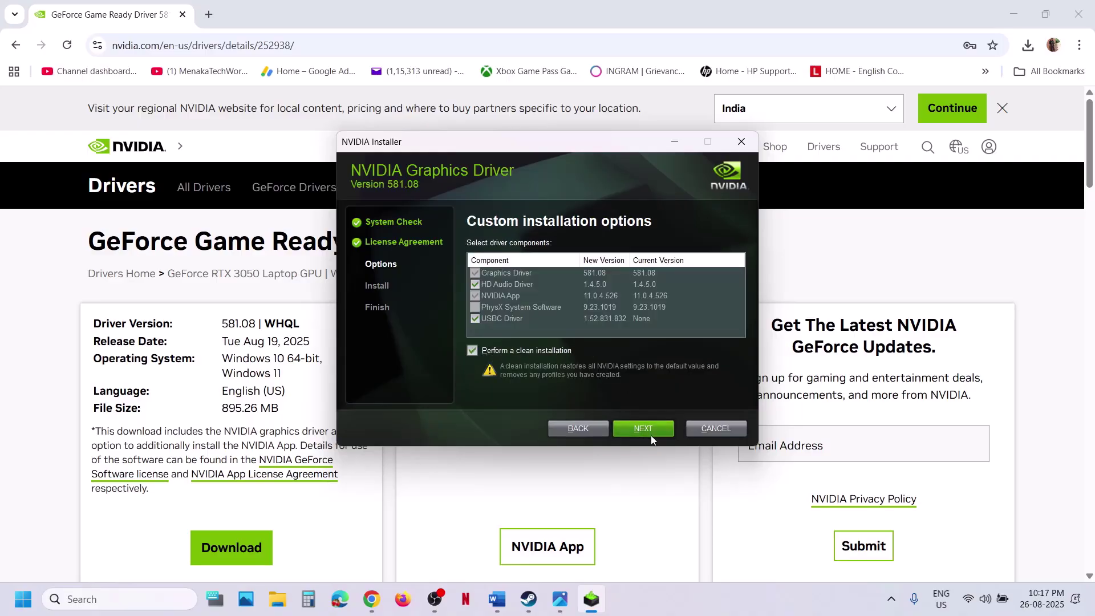
Bring up the computer's restart option, and switch to the Gears of War: Reloaded page in Steam.
left_click(477, 494)
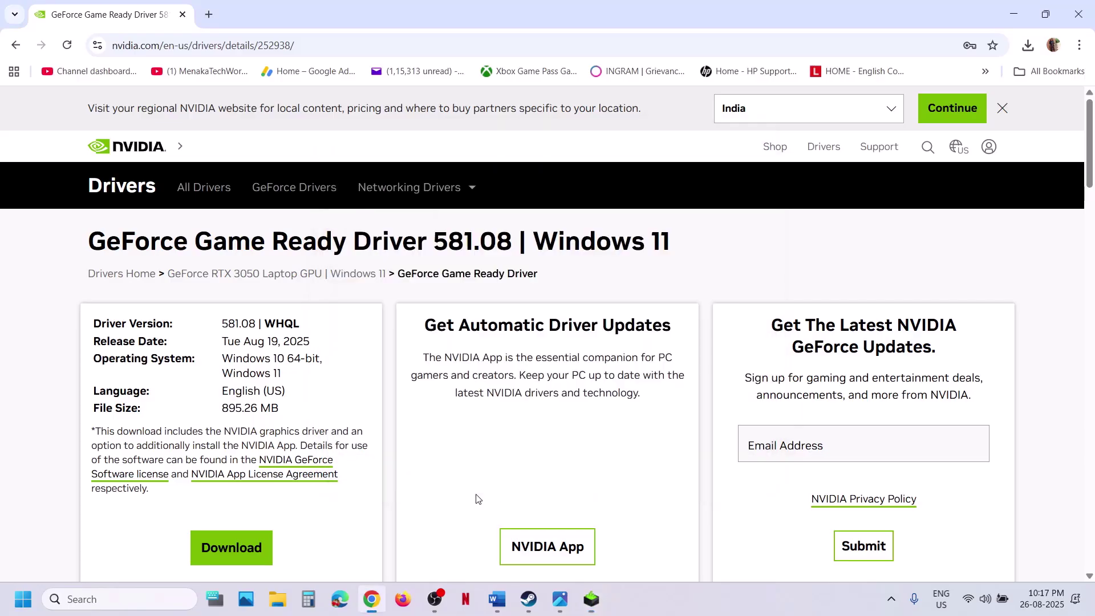
left_click(23, 599)
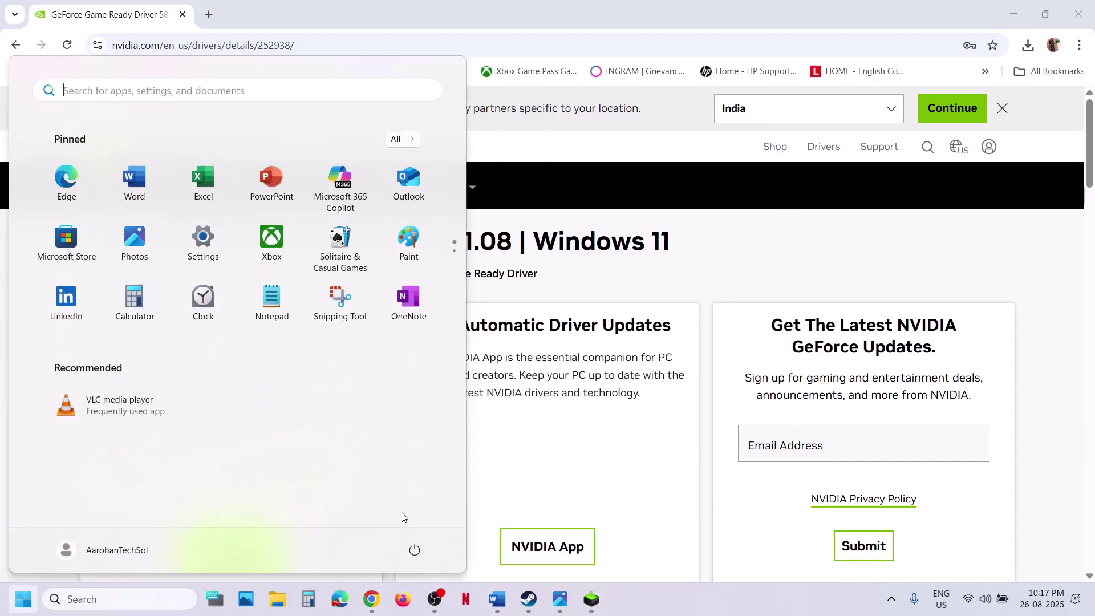
left_click(415, 549)
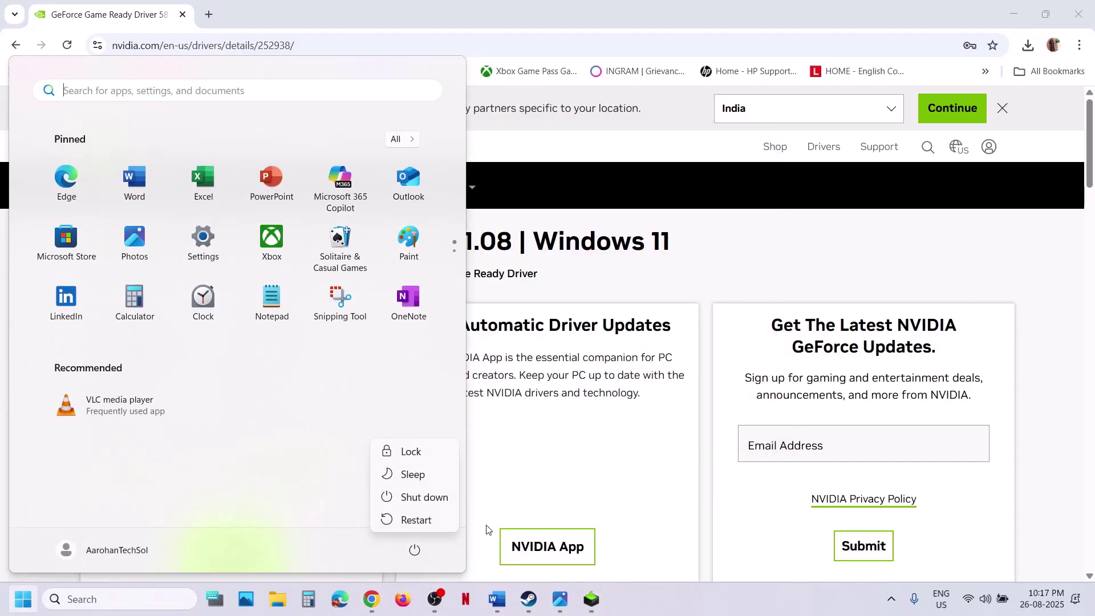
left_click(528, 598)
mouse_move(559, 607)
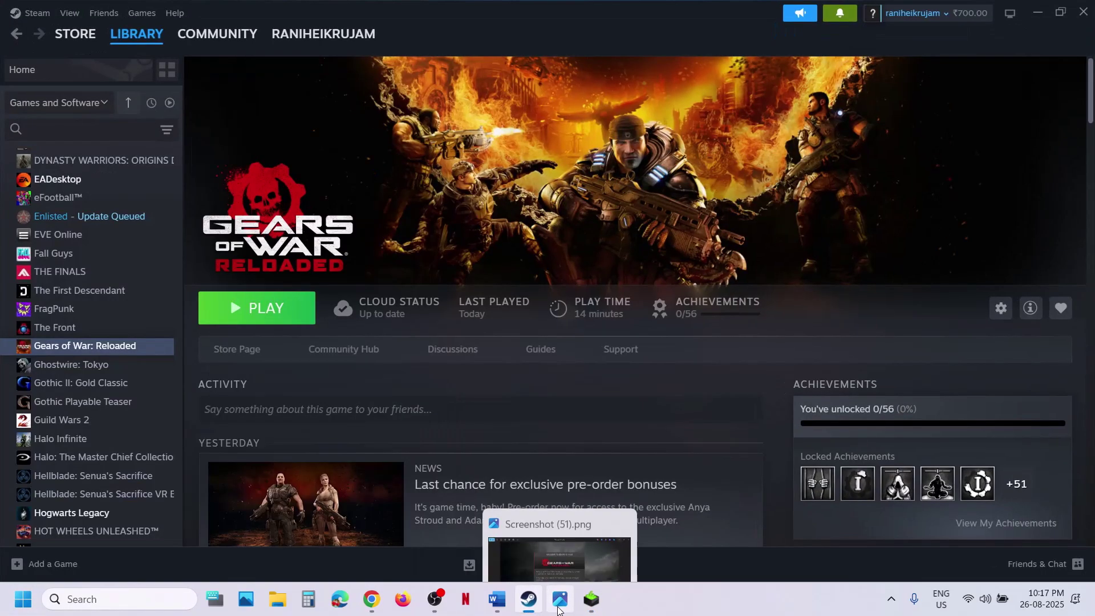
Return to the notes in Word and highlight the AMD support link under Step 8.
left_click(496, 599)
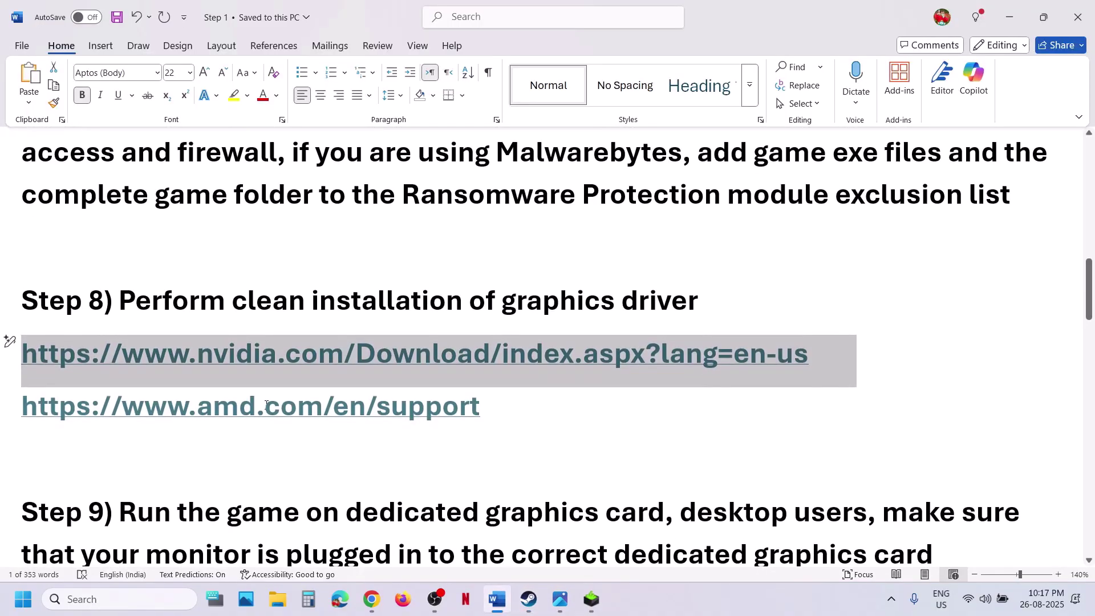
left_click_drag(168, 414, 442, 413)
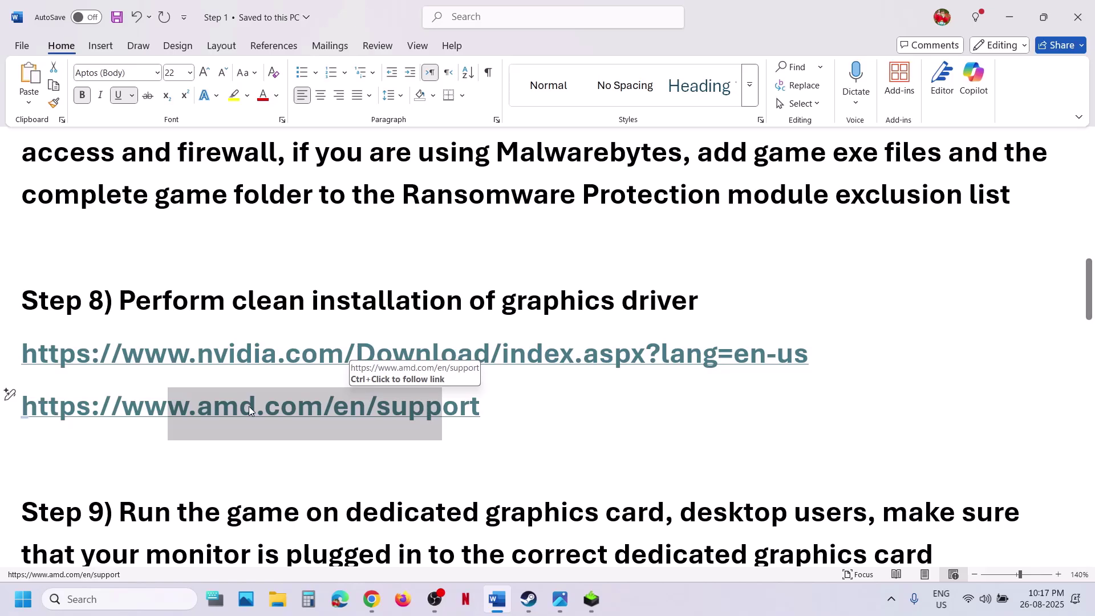
scroll(248, 406, "down", 1)
scroll(250, 406, "down", 1)
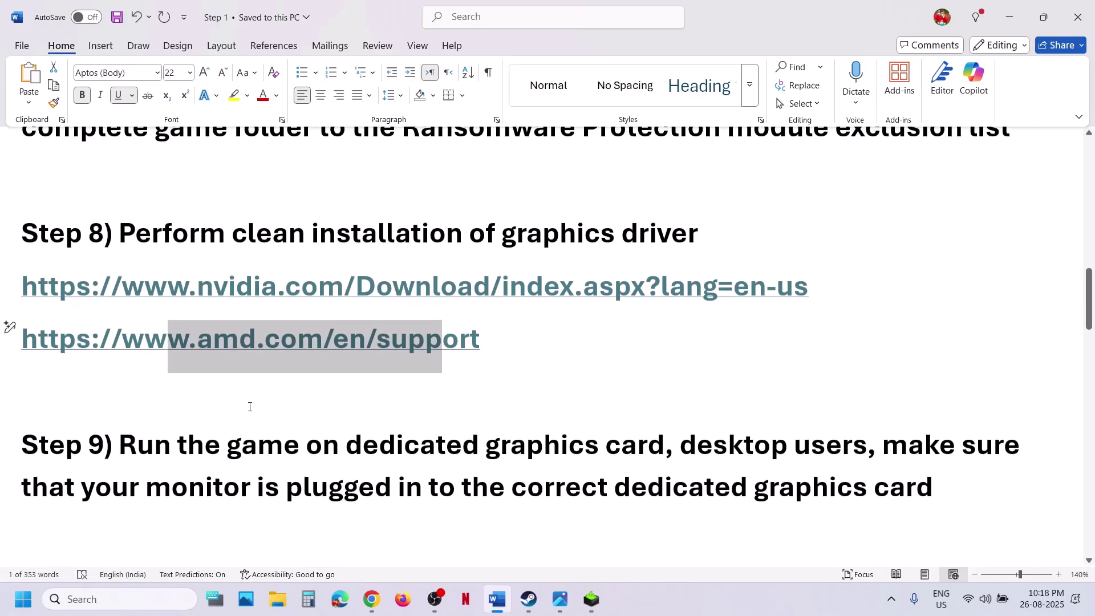
Copy the word "graphics" from Step 9 and use it in Windows Search to open Graphics settings.
double_click(542, 447)
key("ctrl+c")
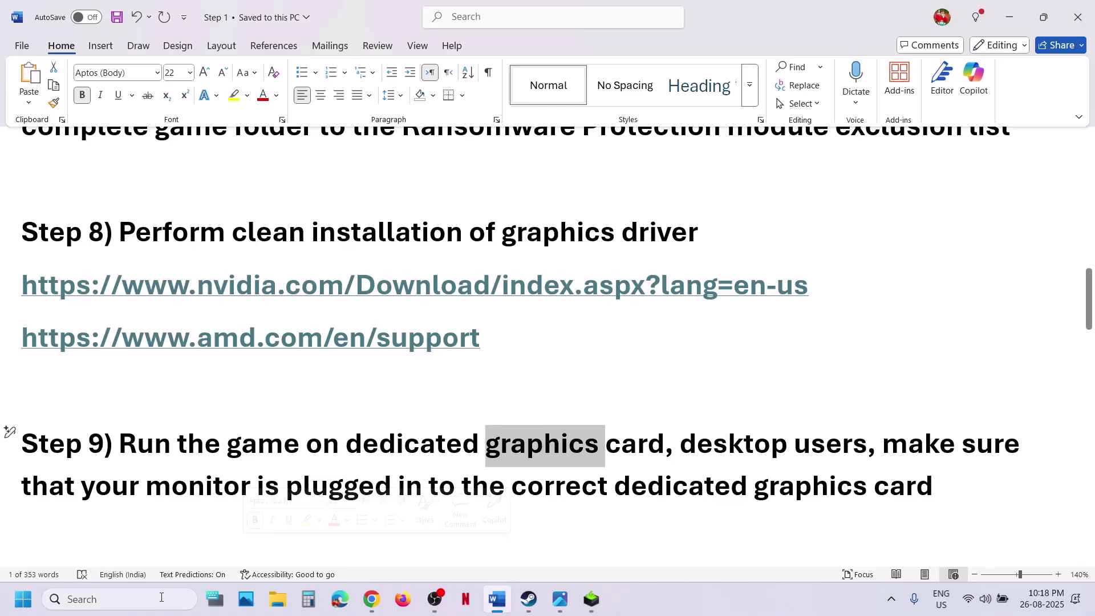
left_click(149, 604)
key("ctrl+v")
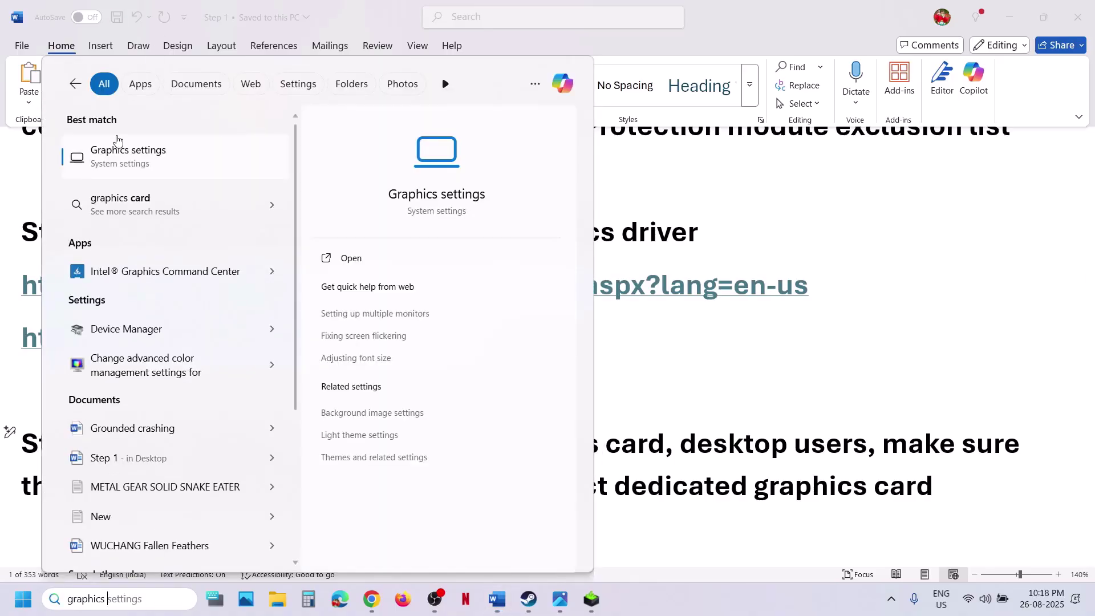
left_click(120, 157)
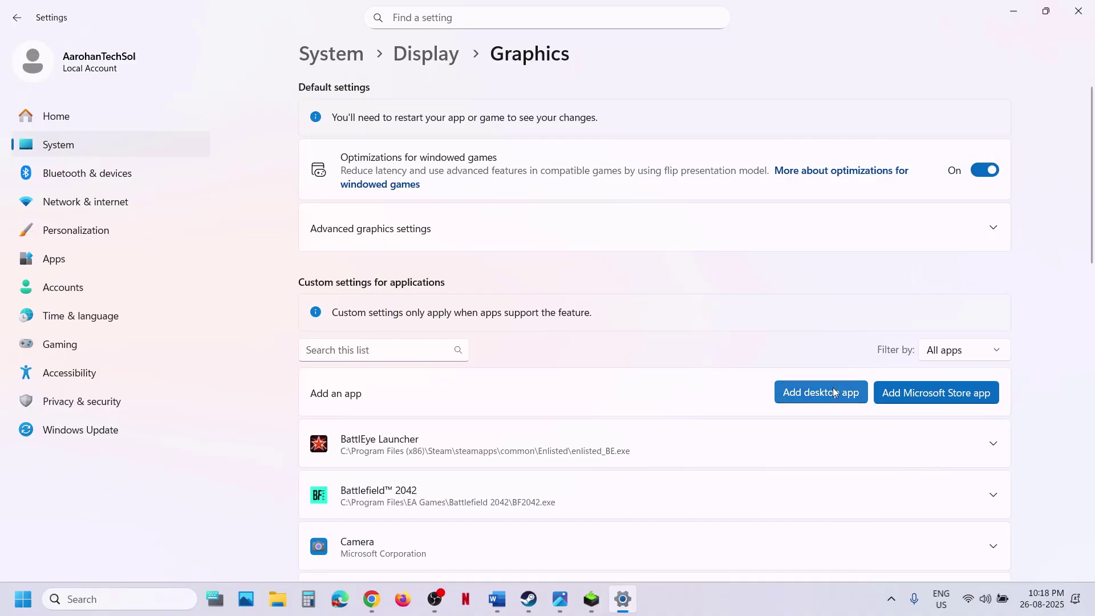
Add GOWDE-Steam from the Gears of War Reloaded Binaries_x64 folder as a desktop app in the custom graphics list.
left_click(838, 398)
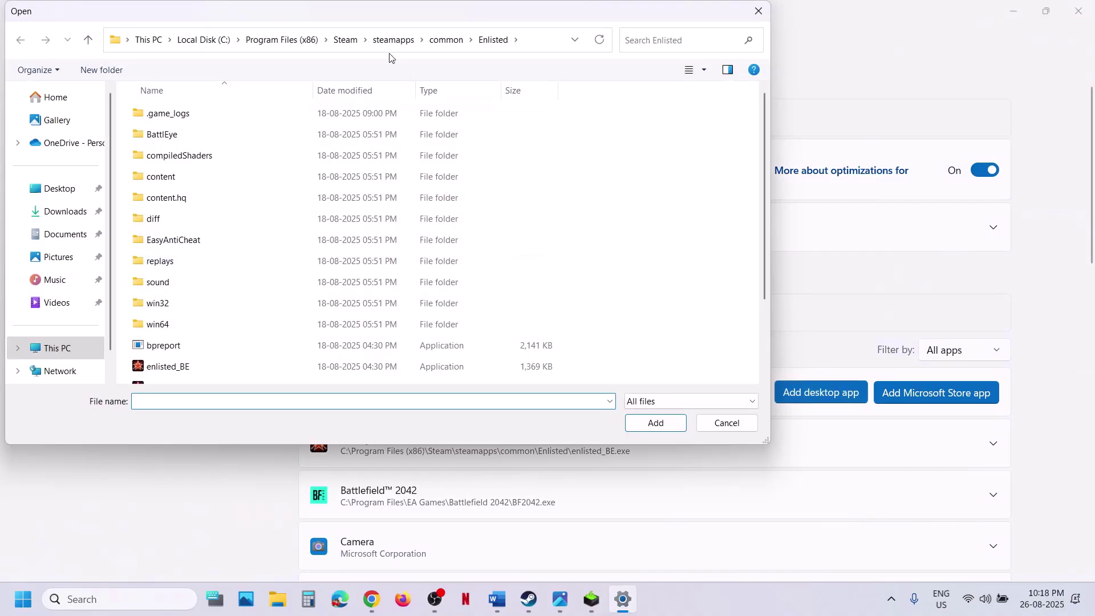
left_click(447, 39)
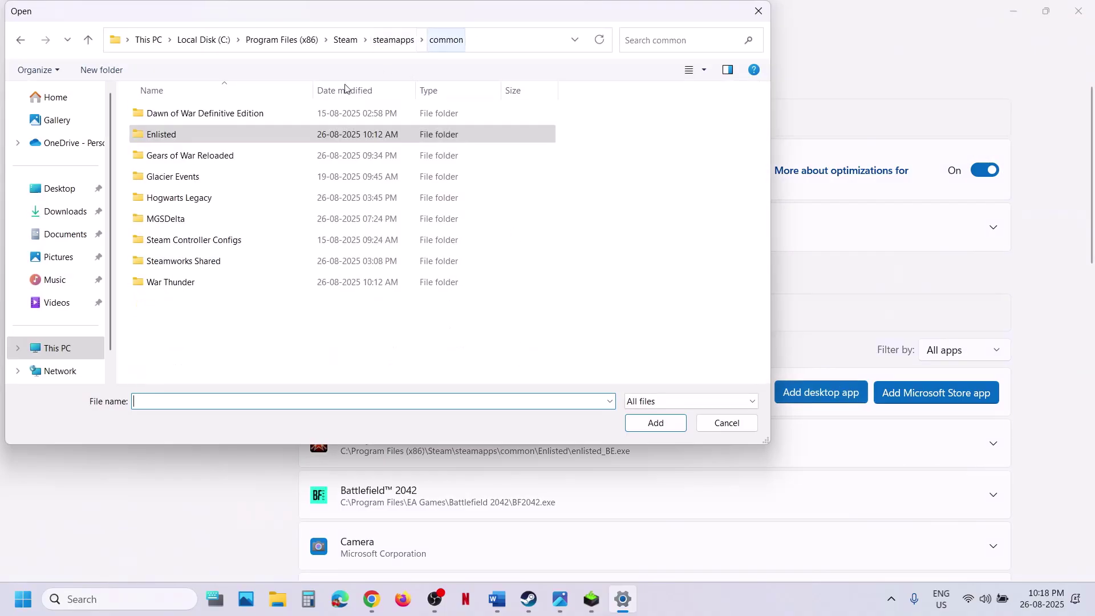
double_click(218, 156)
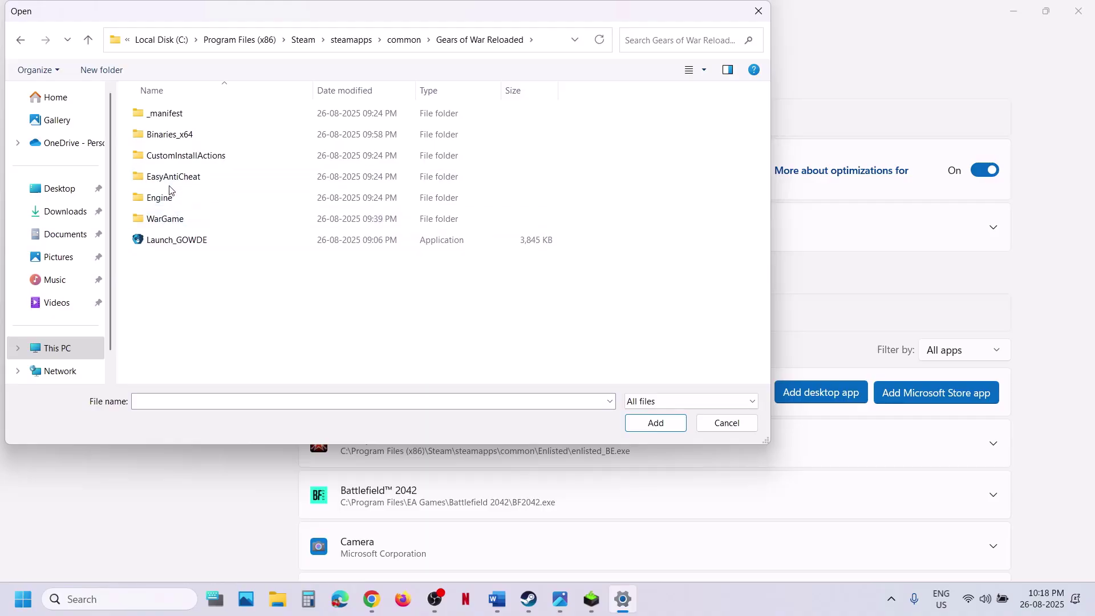
double_click(165, 135)
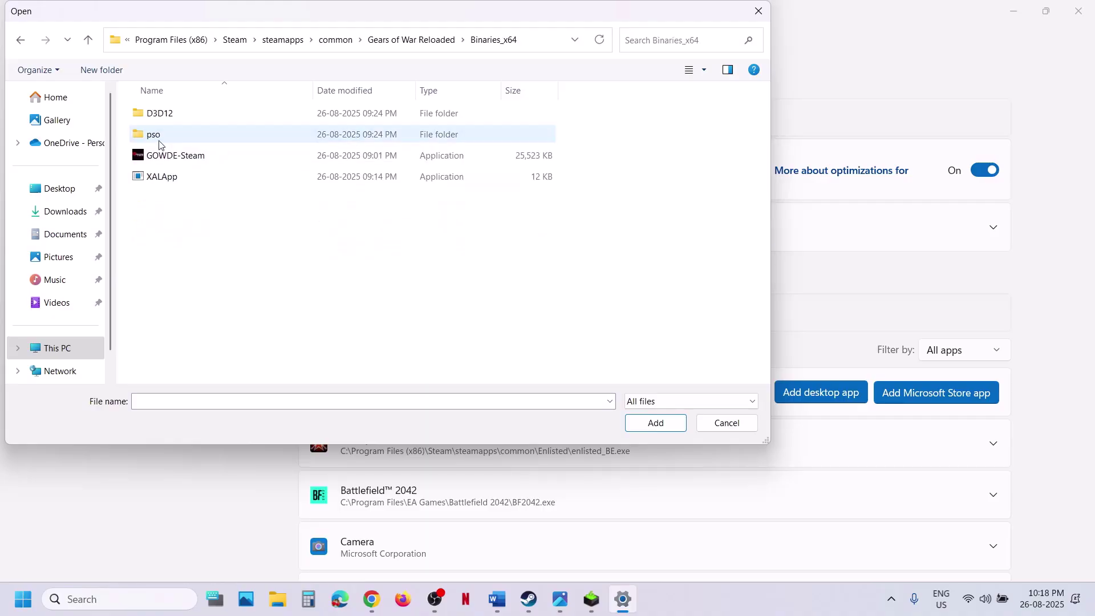
left_click(175, 159)
left_click(652, 420)
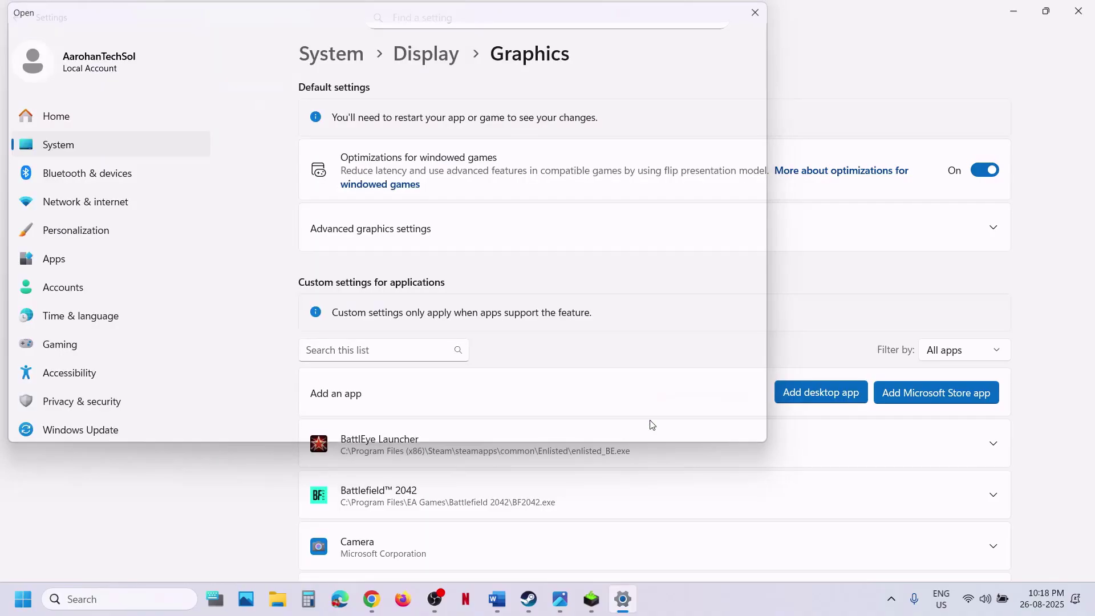
Set the GPU preference of Gears of War: Reloaded to High Performance (NVIDIA GeForce RTX 3050 Laptop GPU).
scroll(566, 440, "down", 6)
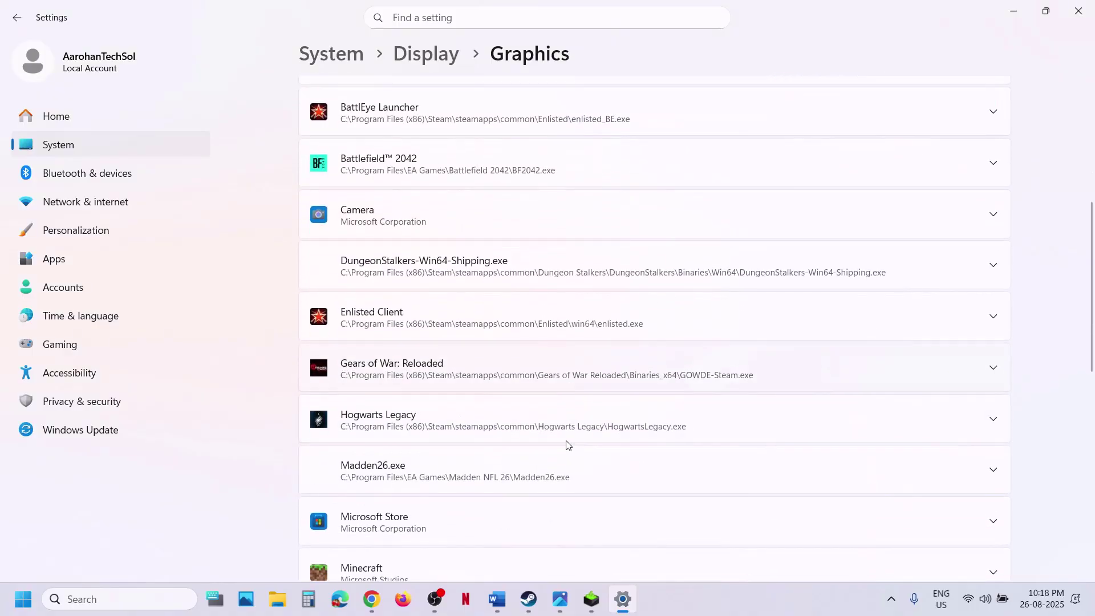
left_click(489, 371)
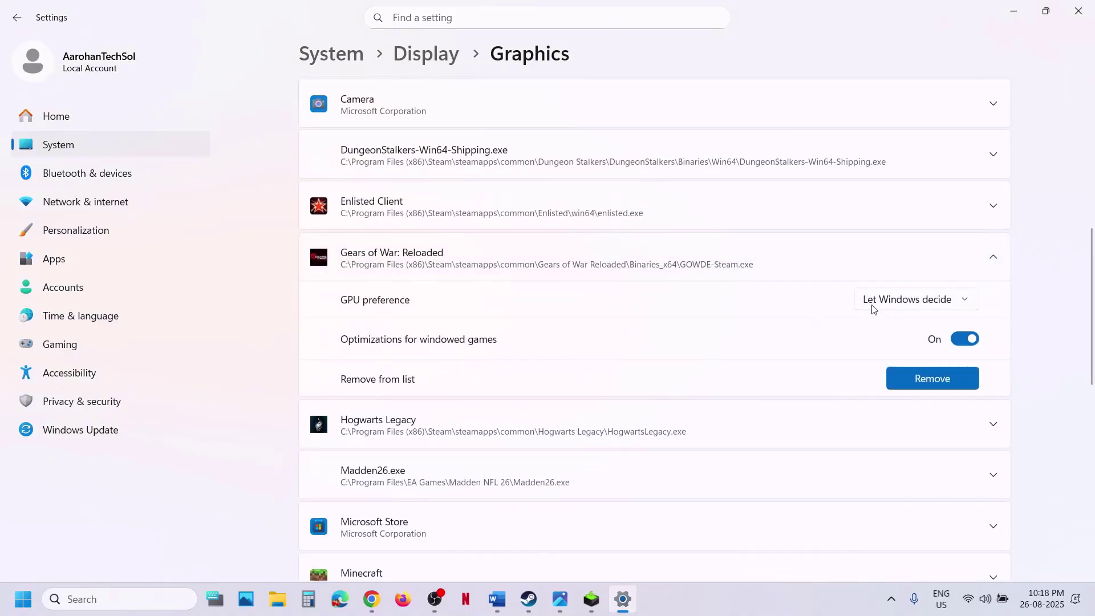
left_click(883, 306)
left_click(911, 350)
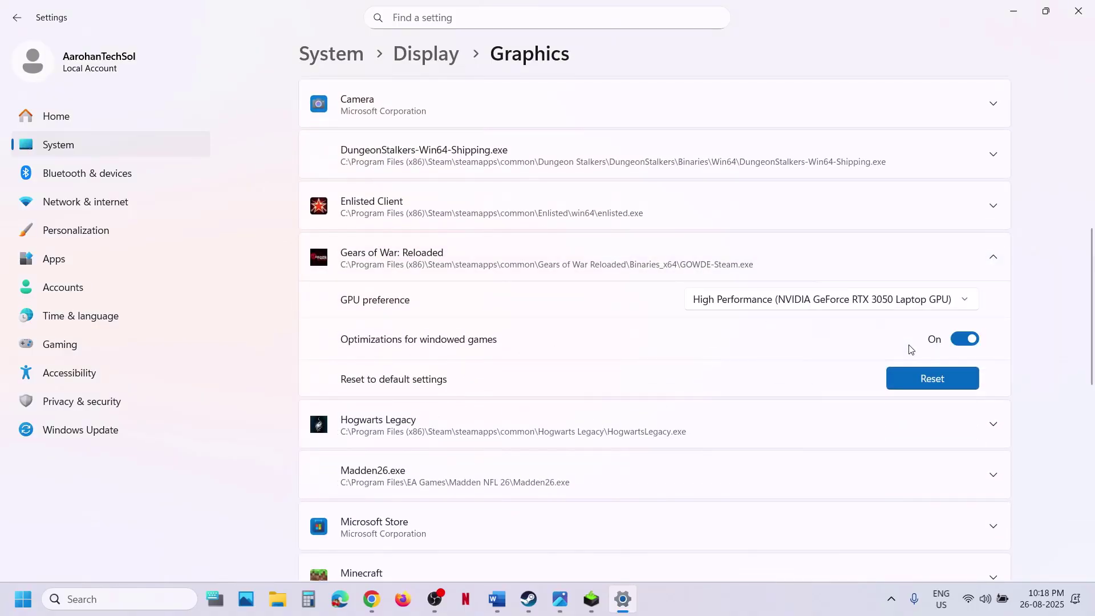
Add Launch_GOWDE from the main Gears of War Reloaded folder as another desktop app in the custom graphics list.
scroll(765, 261, "up", 8)
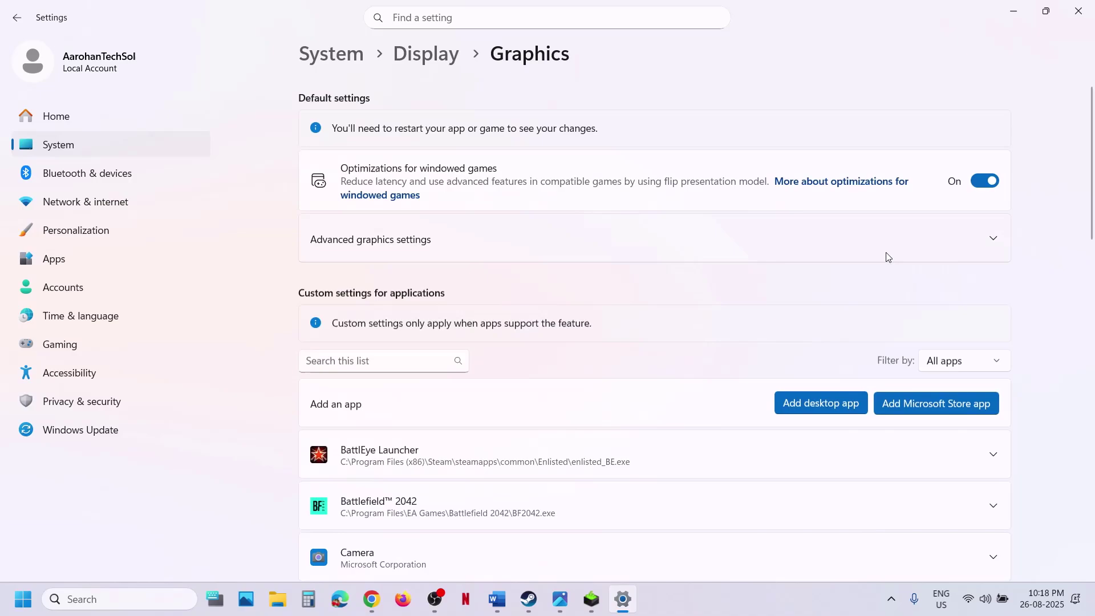
left_click(821, 396)
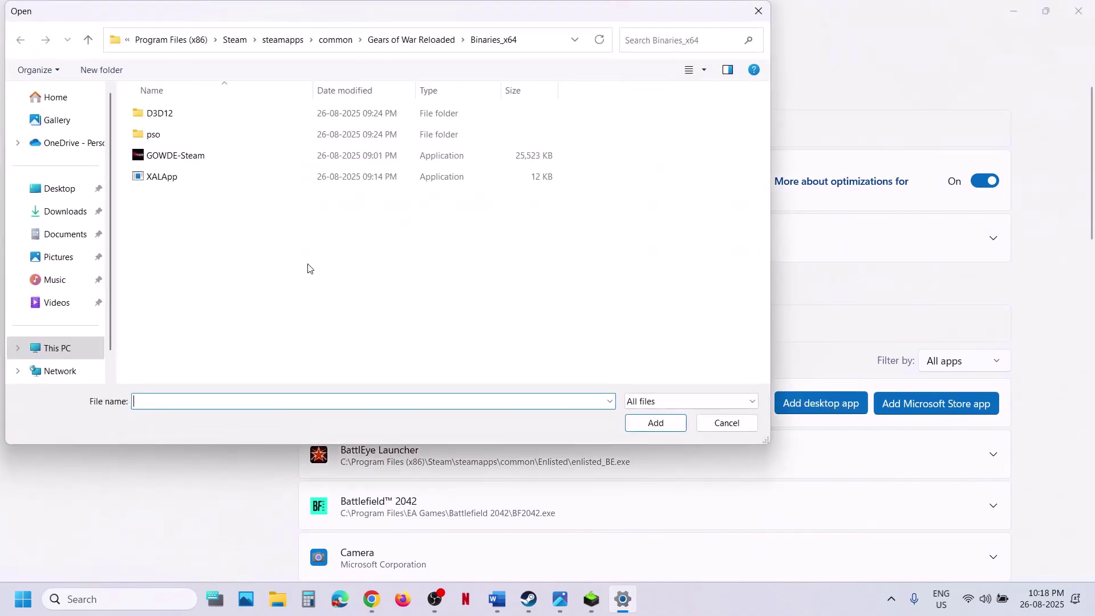
left_click(90, 41)
left_click(190, 241)
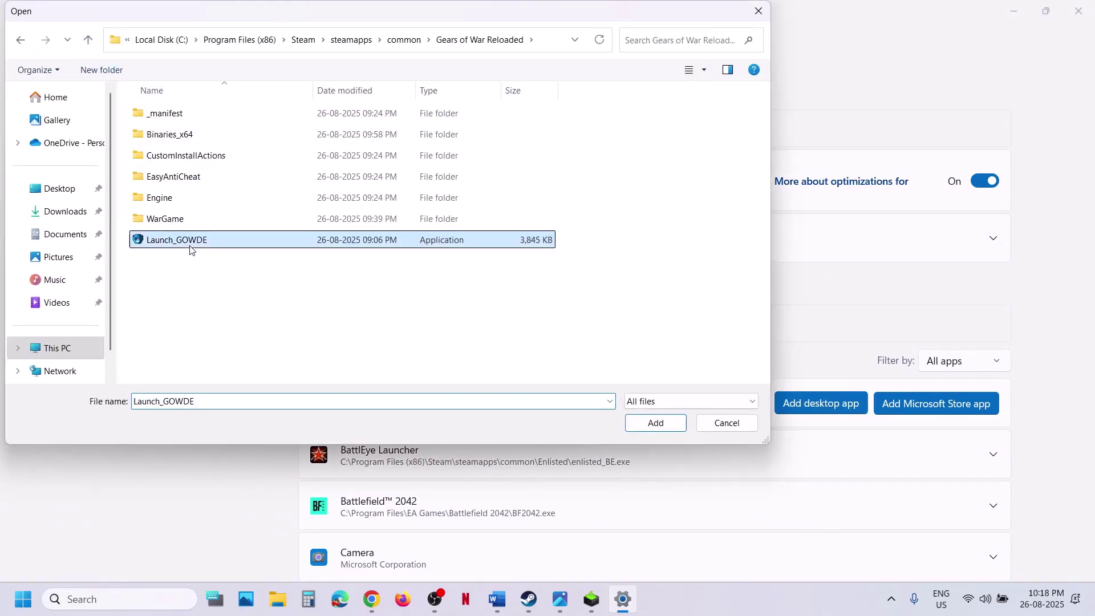
left_click(671, 429)
Set the GPU preference of Easy Anti-Cheat Bootstrapper (EOS) to High Performance (NVIDIA GeForce RTX 3050 Laptop GPU).
scroll(671, 428, "down", 3)
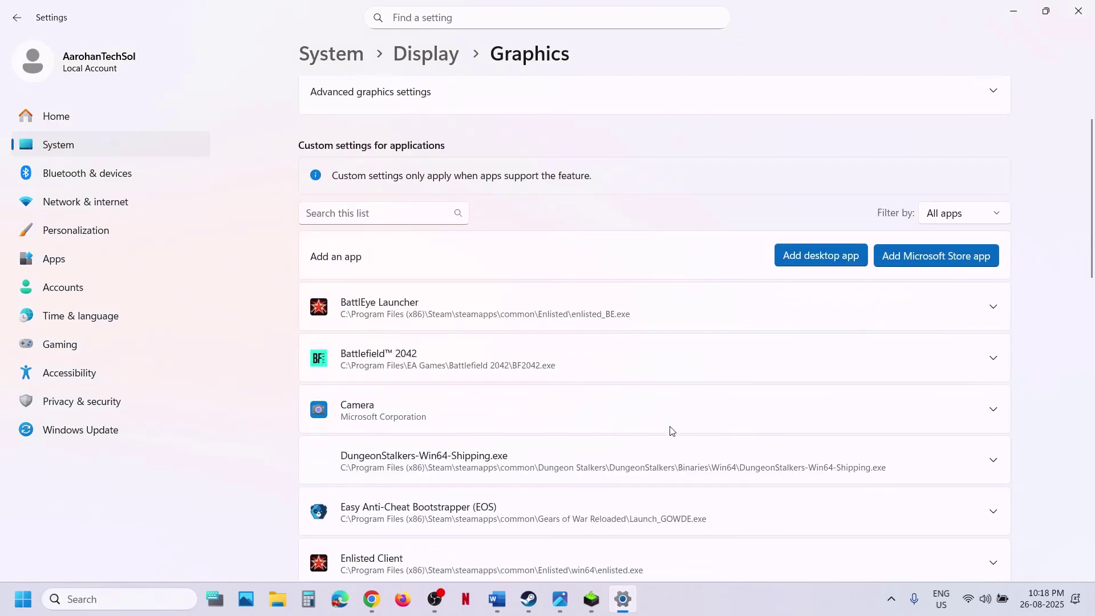
scroll(671, 430, "down", 2)
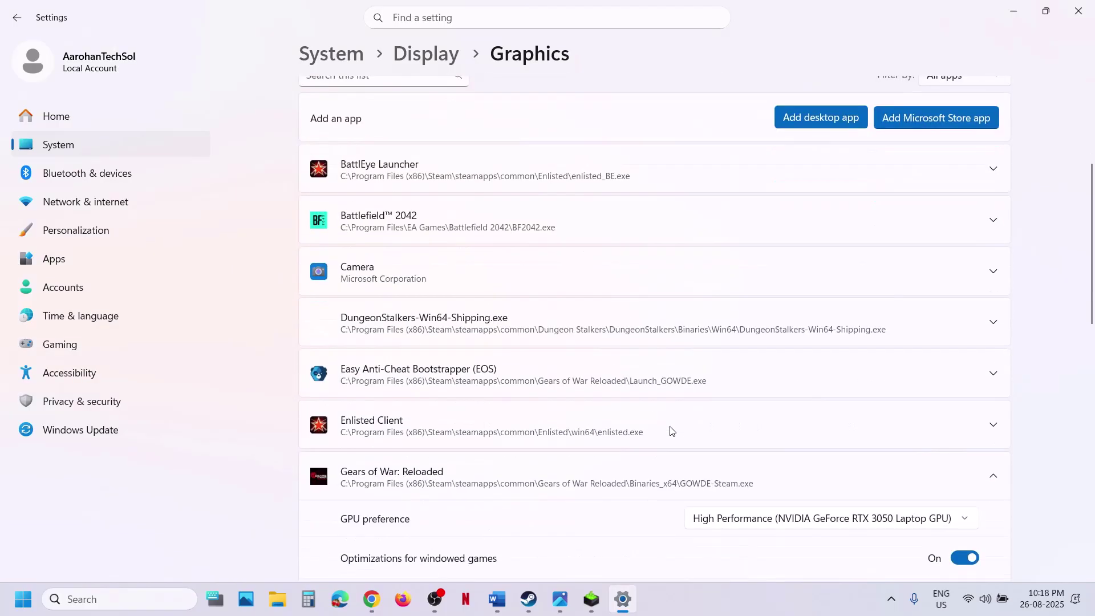
left_click(580, 392)
left_click(906, 412)
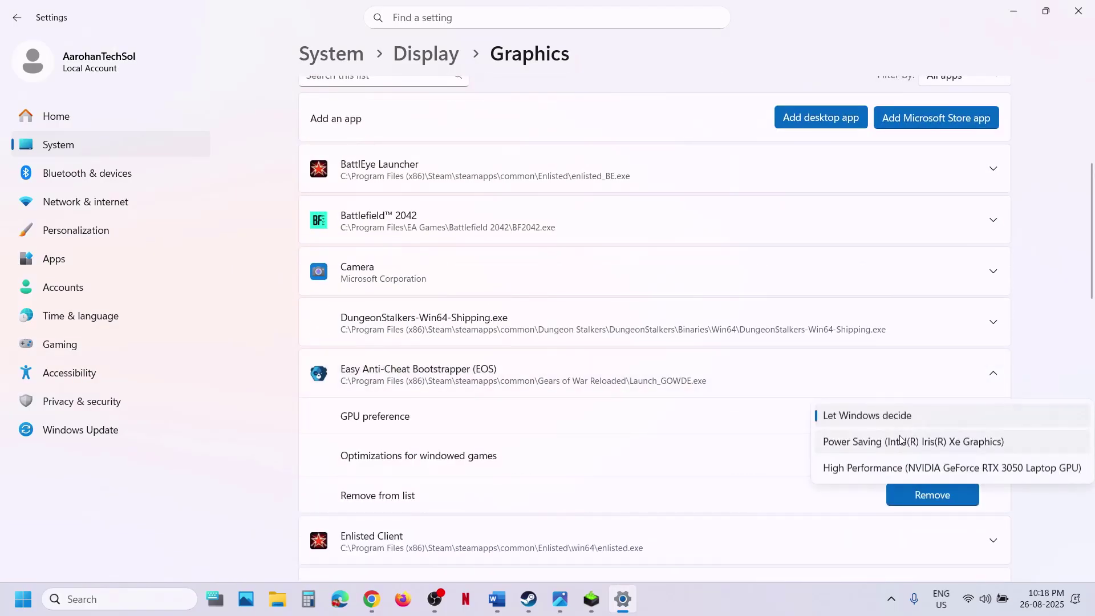
left_click(875, 469)
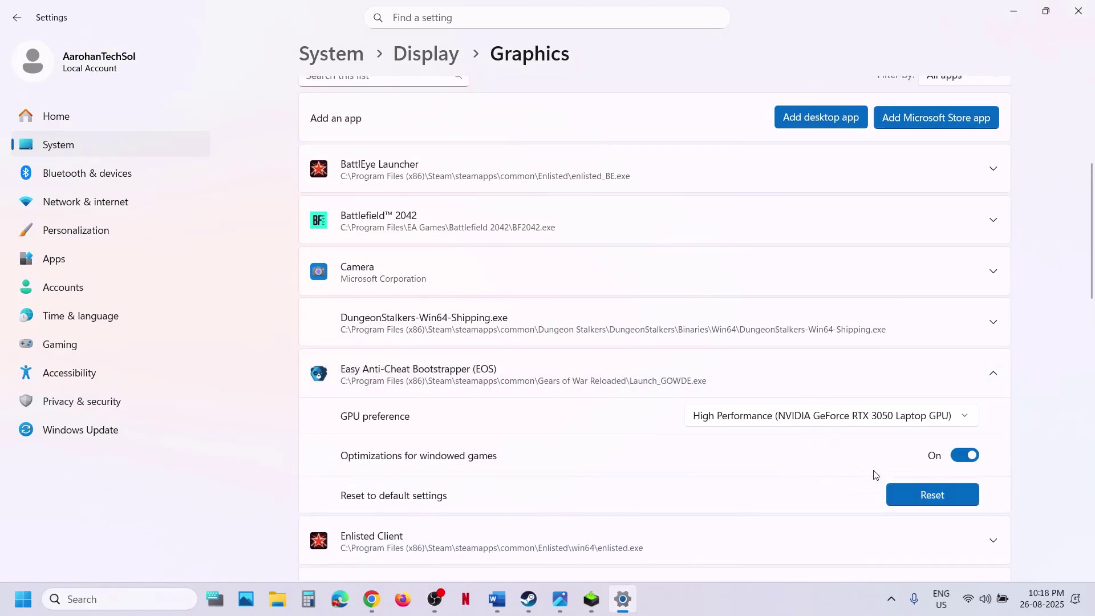
Close Settings, and highlight the Step 9 monitor advice and the Step 10 line on verifying game files in the notes.
left_click(1083, 19)
left_click_drag(702, 452, 811, 491)
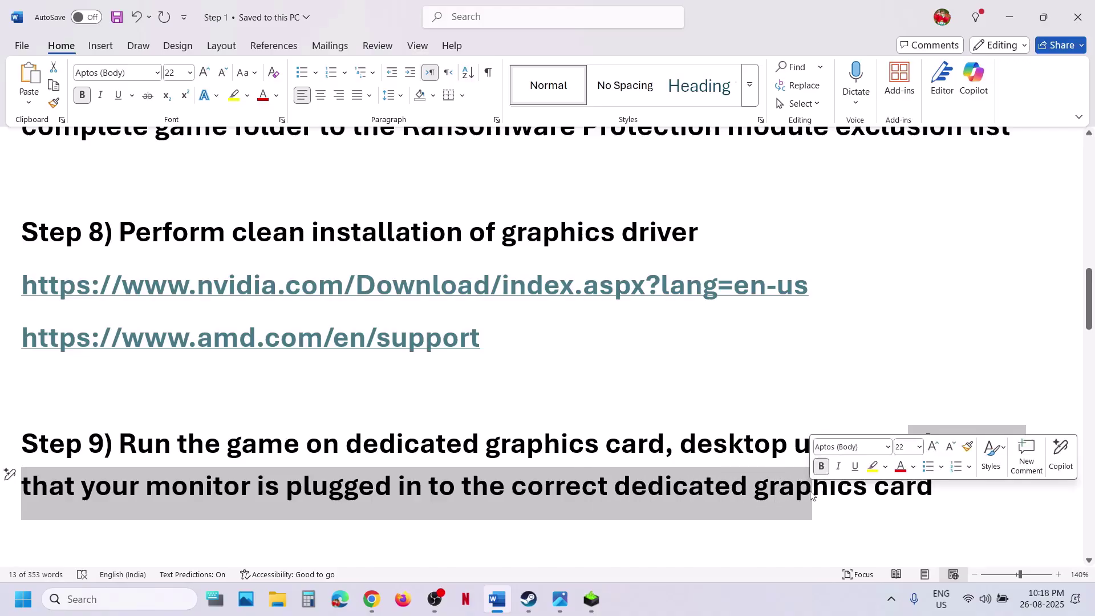
left_click(713, 493)
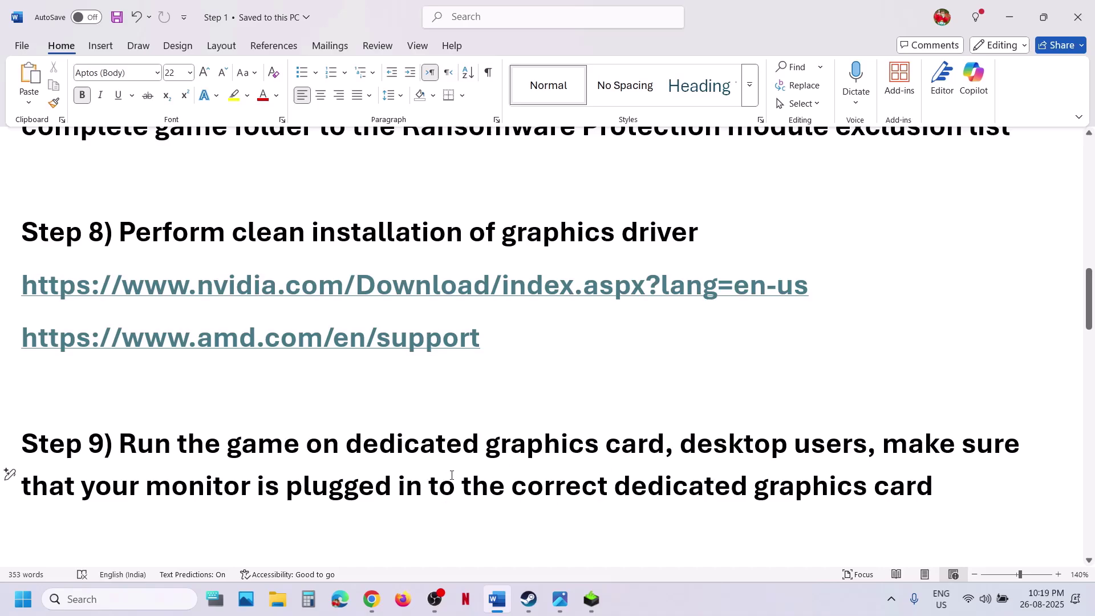
scroll(452, 475, "down", 2)
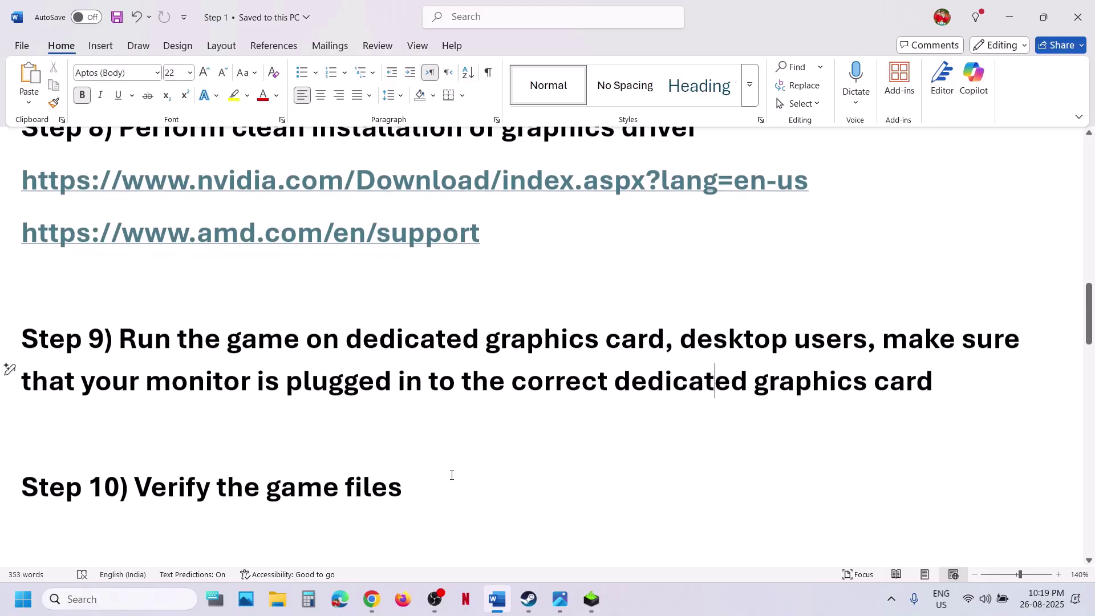
left_click_drag(162, 477, 402, 477)
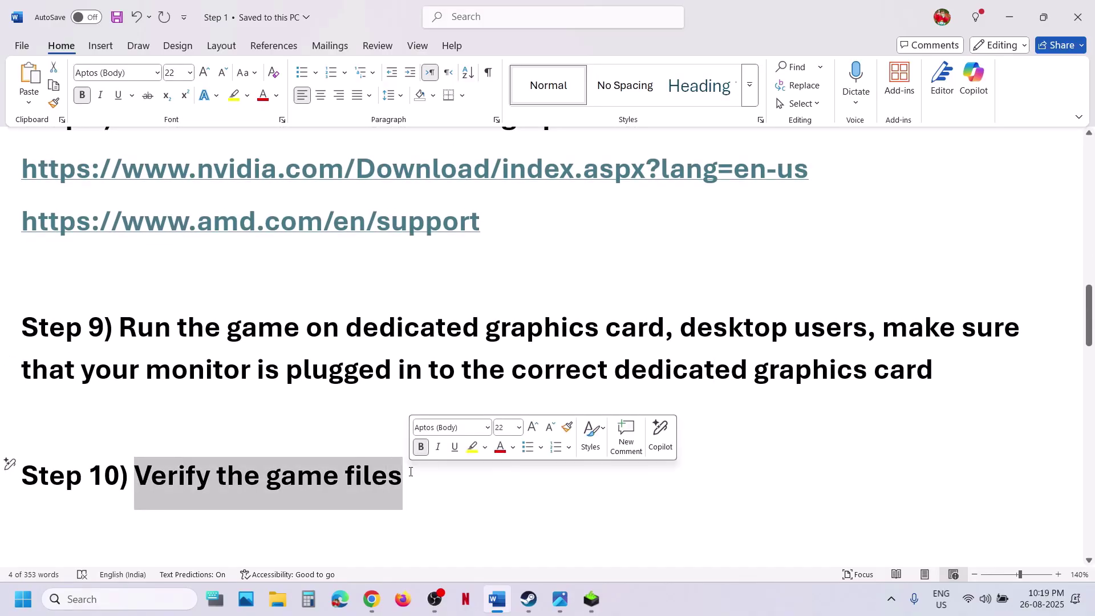
Switch to Steam, view the Installed Files properties of Gears of War: Reloaded with the file verification option, and close the properties.
left_click(529, 599)
right_click(91, 349)
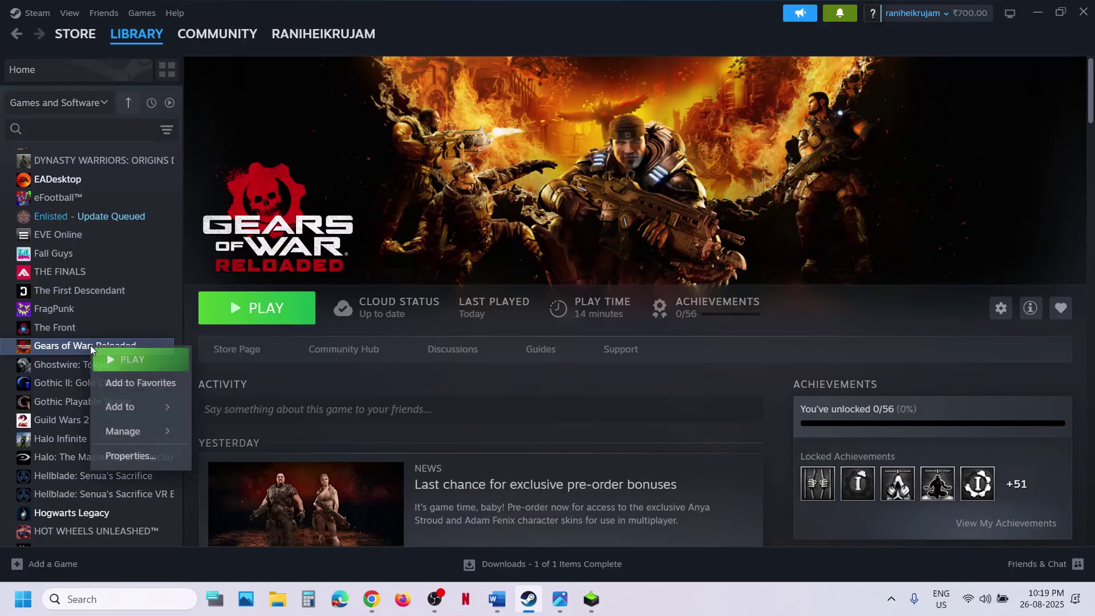
left_click(131, 454)
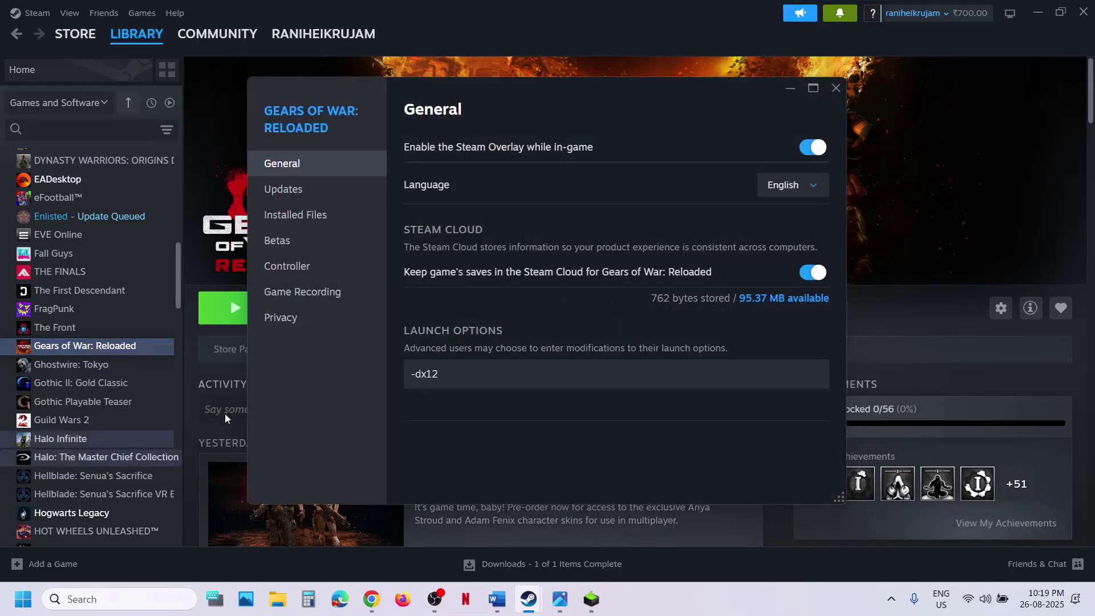
left_click(298, 217)
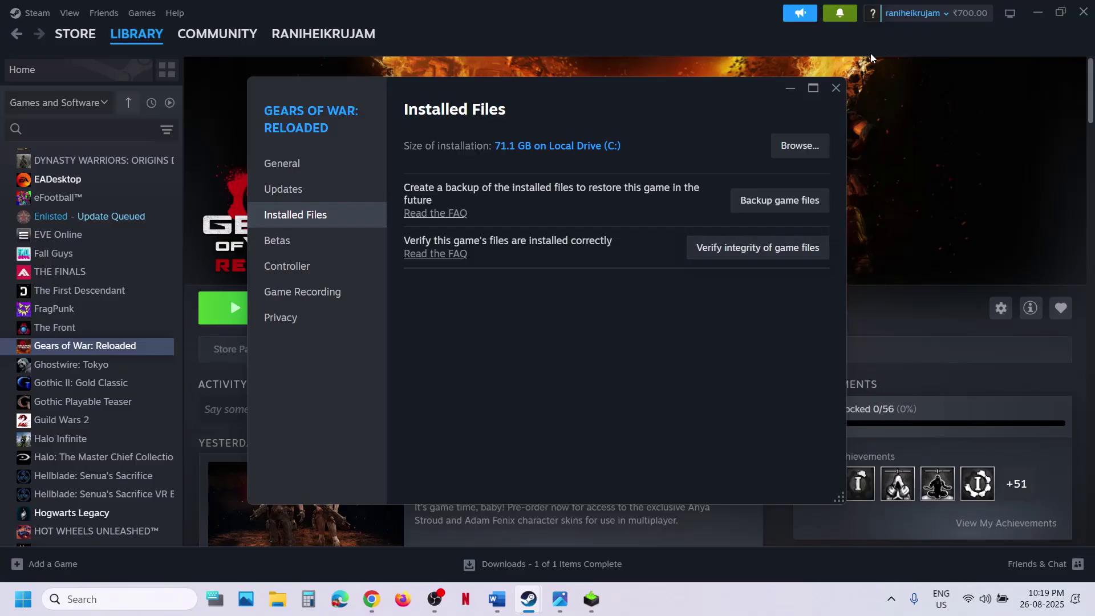
left_click(837, 87)
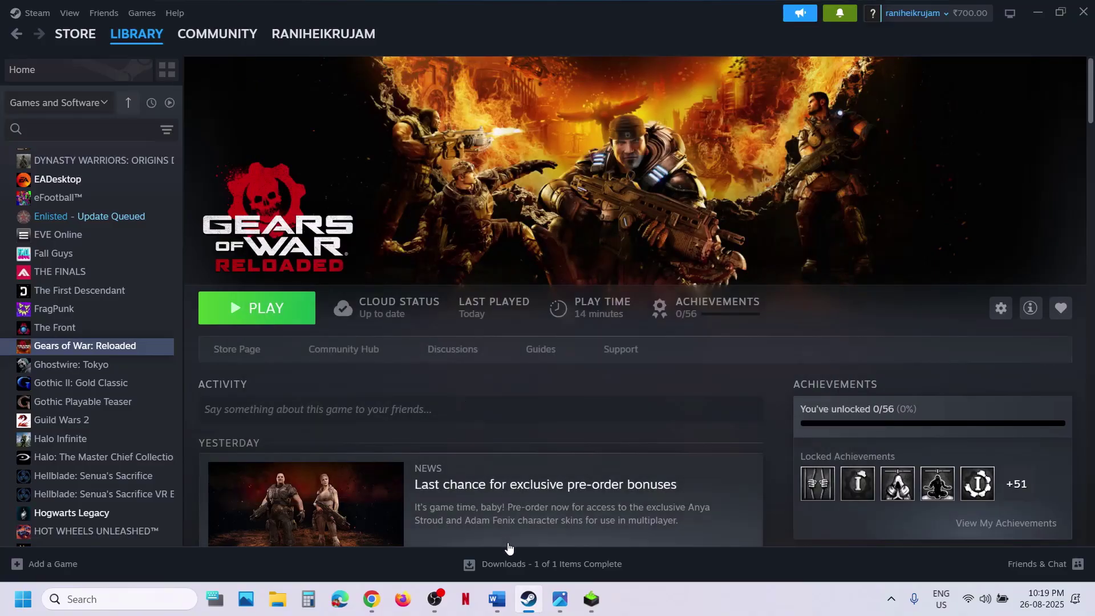
Copy "Hardware-accelerated GPU scheduling" from Step 11 of the Word notes, search Windows for it, and open Graphics settings.
left_click(496, 599)
scroll(411, 430, "down", 2)
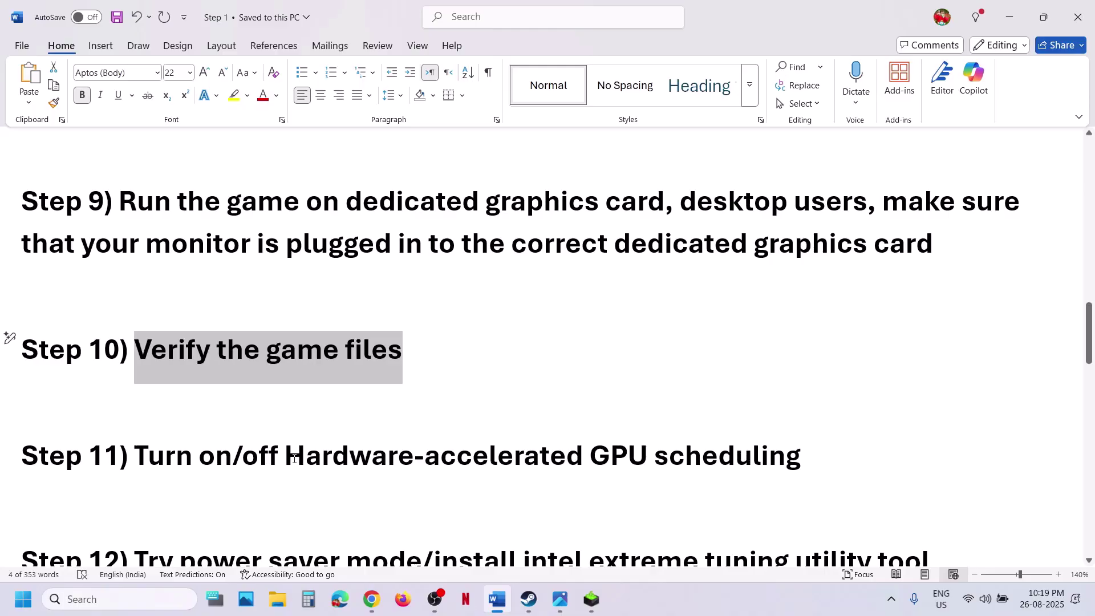
left_click_drag(294, 459, 801, 459)
key("ctrl+c")
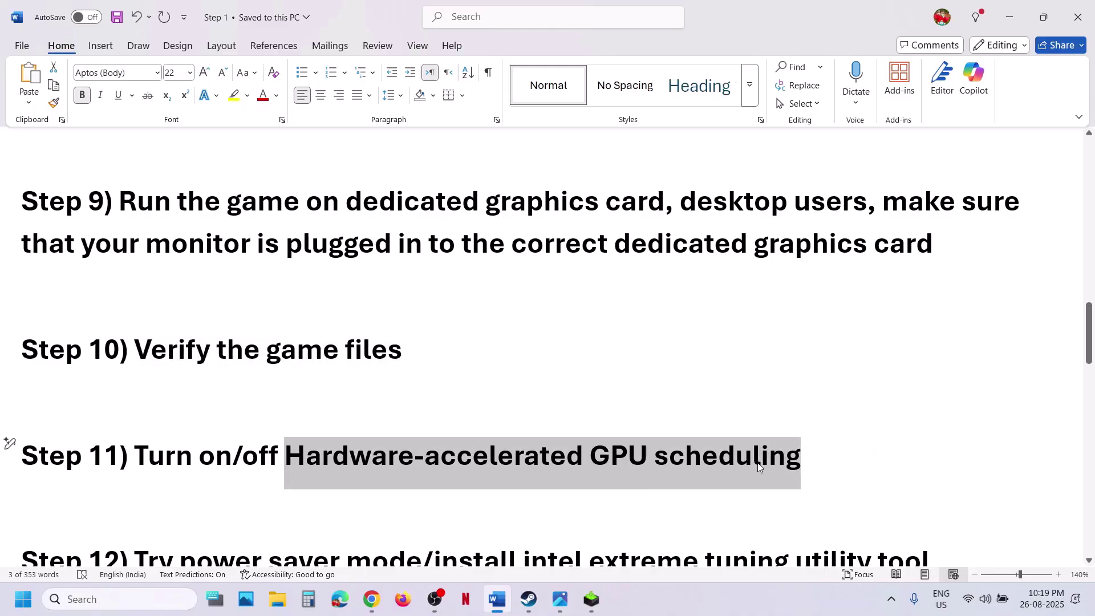
left_click(141, 598)
key("ctrl+v")
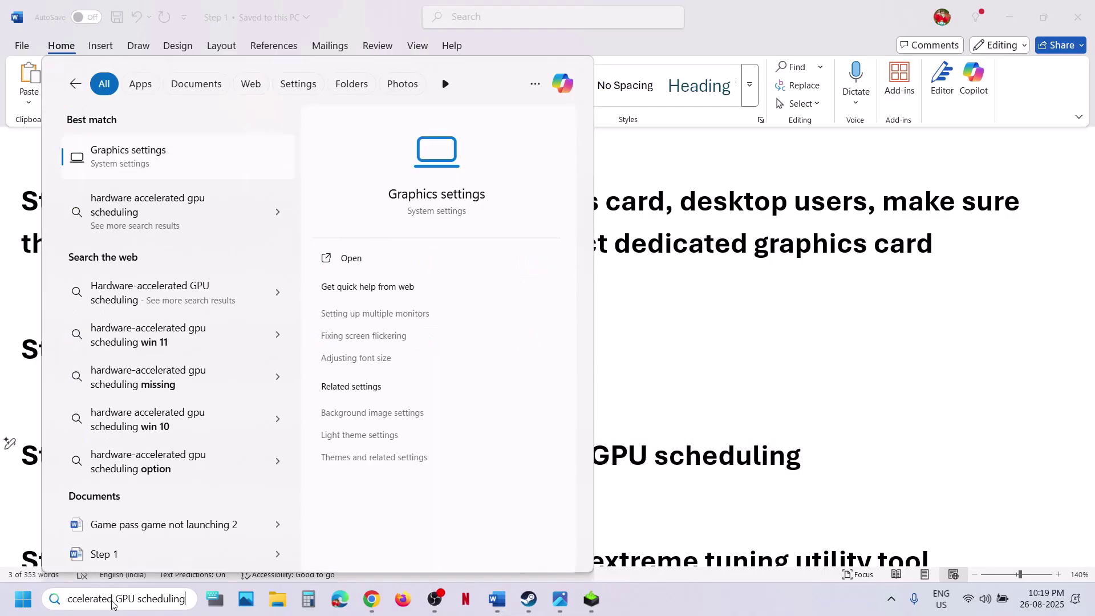
left_click(161, 155)
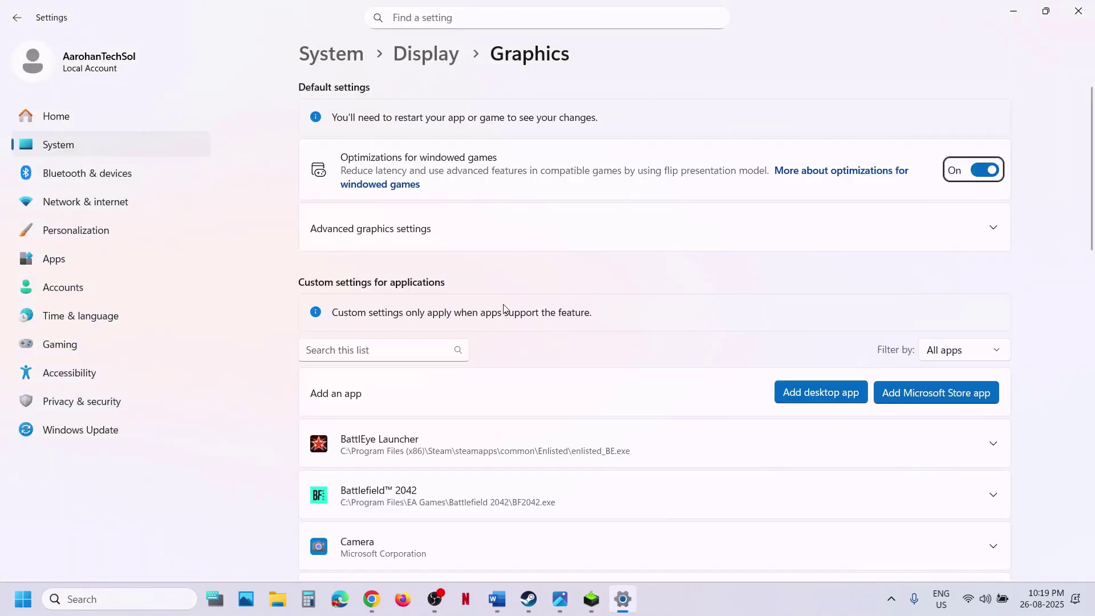
Expand the advanced graphics settings and switch Hardware-accelerated GPU scheduling off and back on.
left_click(397, 233)
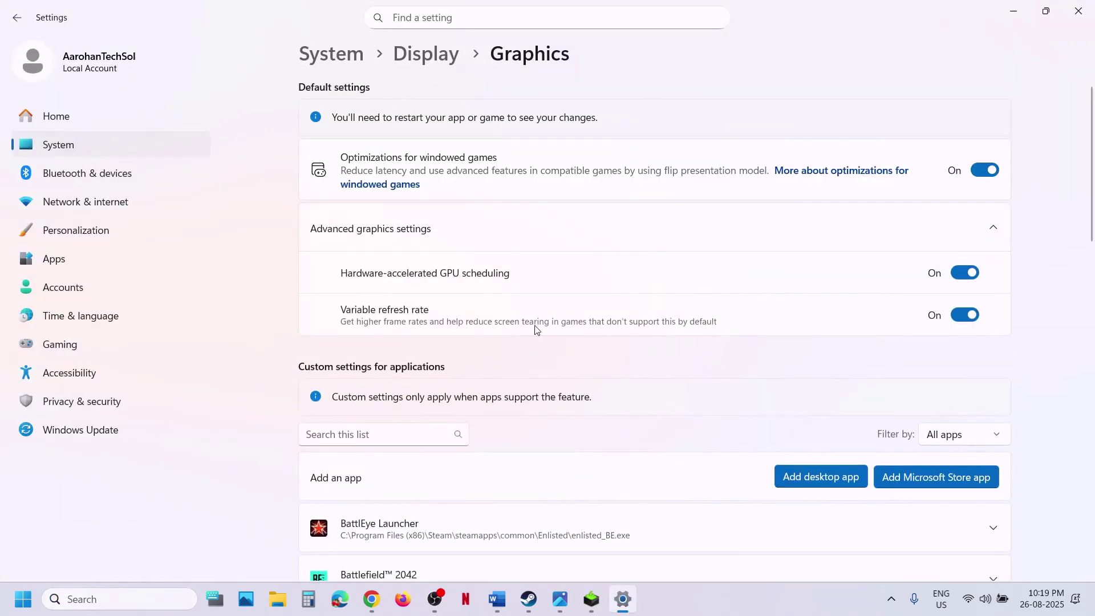
scroll(628, 303, "down", 1)
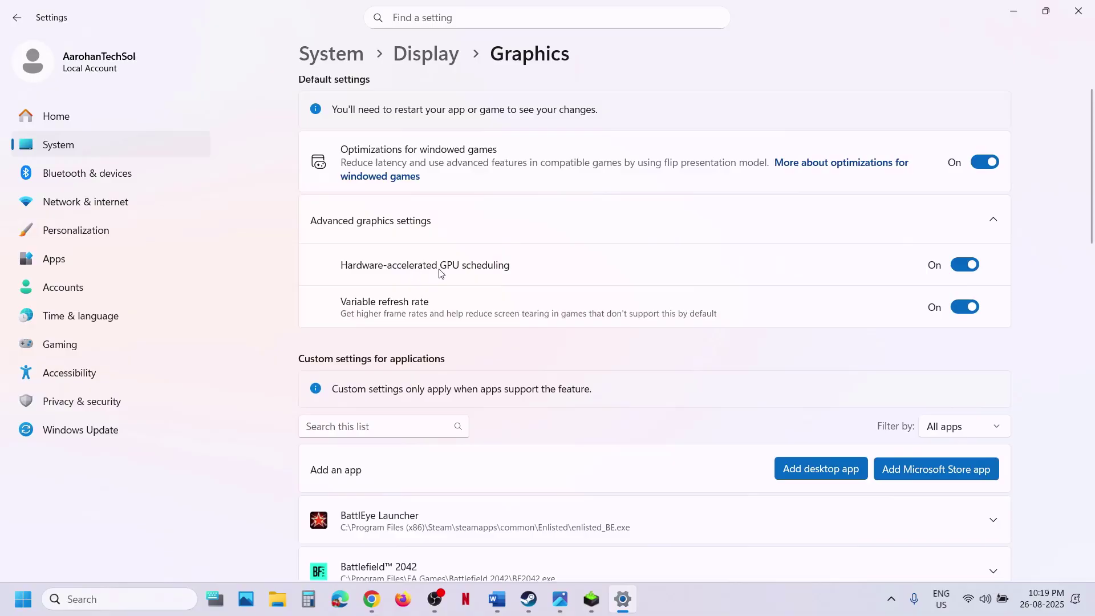
left_click(965, 266)
left_click(973, 269)
Return to the Word notes and highlight "power saver mode" in the Step 12 line.
left_click(529, 605)
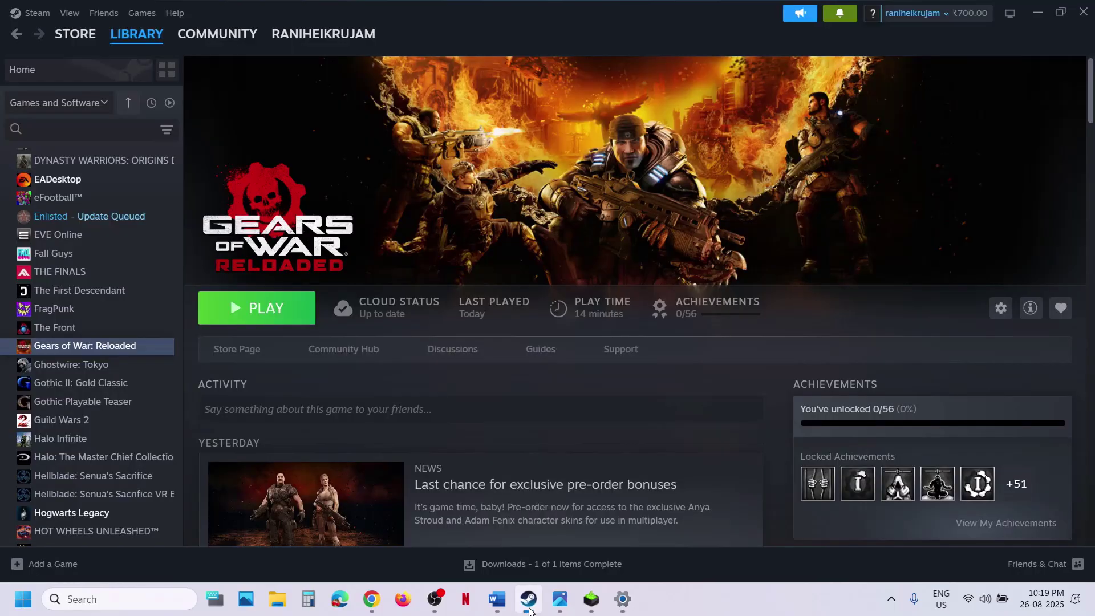
left_click(529, 608)
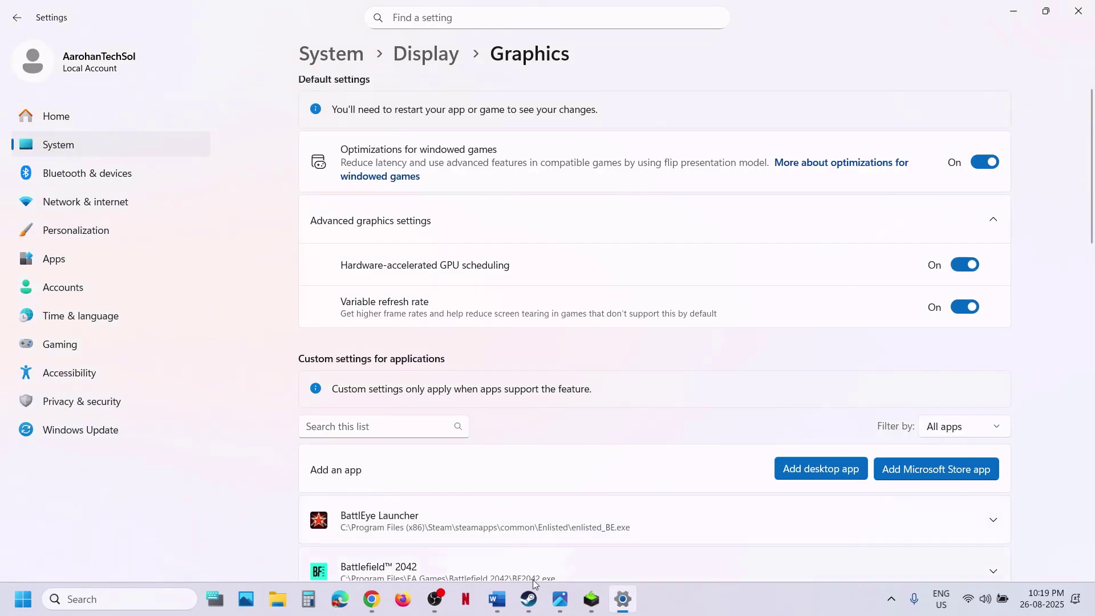
left_click(529, 600)
left_click(499, 611)
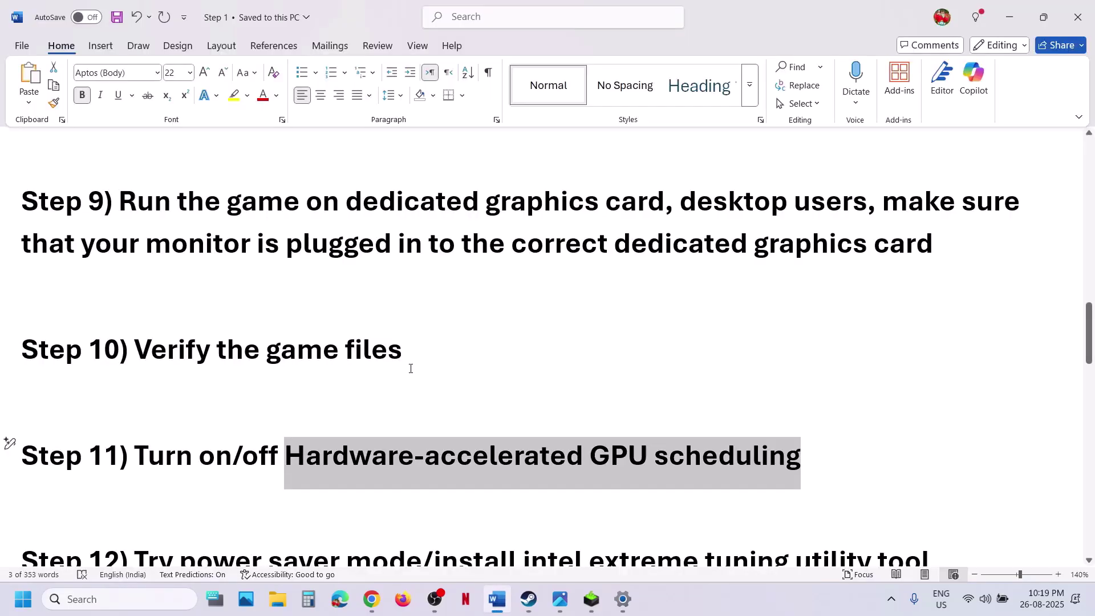
scroll(410, 370, "down", 3)
left_click_drag(188, 439, 420, 439)
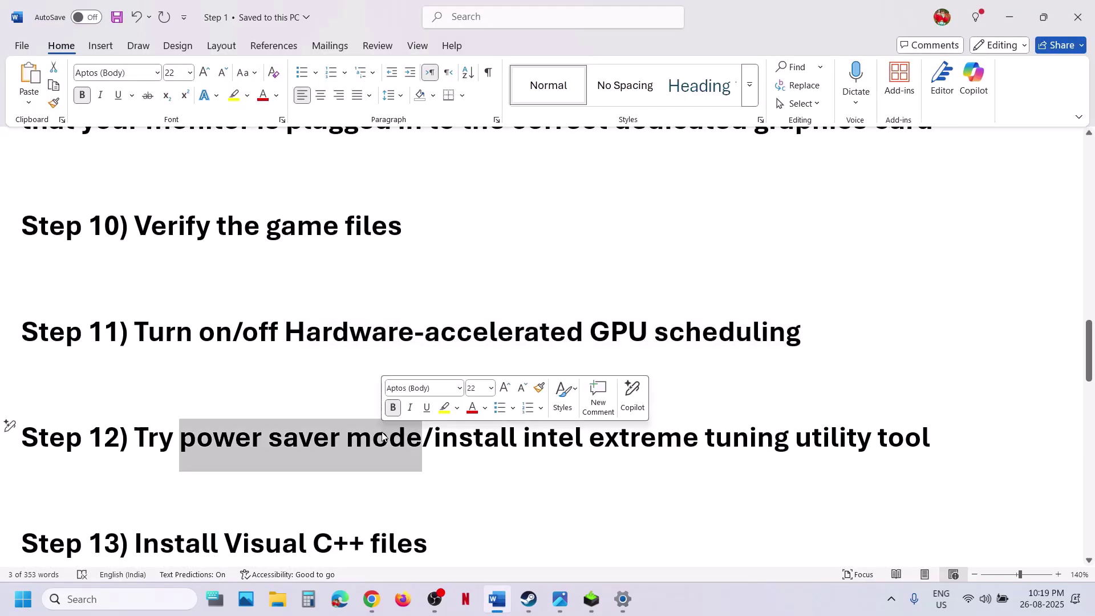
Open Power Options under Hardware and Sound in Control Panel and maximize the window.
left_click(117, 599)
type("cont")
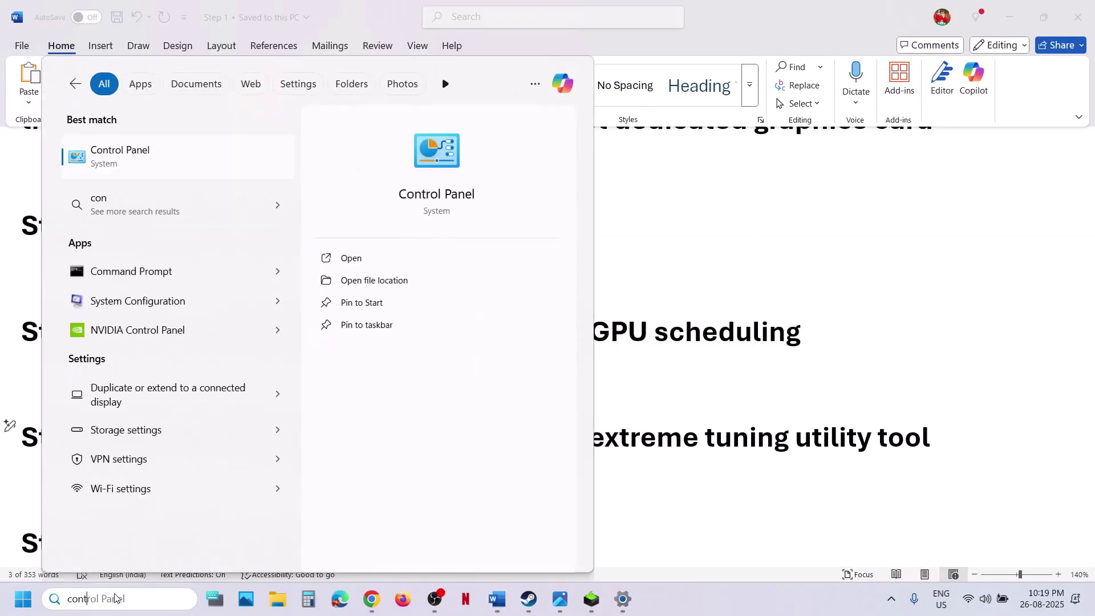
type("rol")
key("Return")
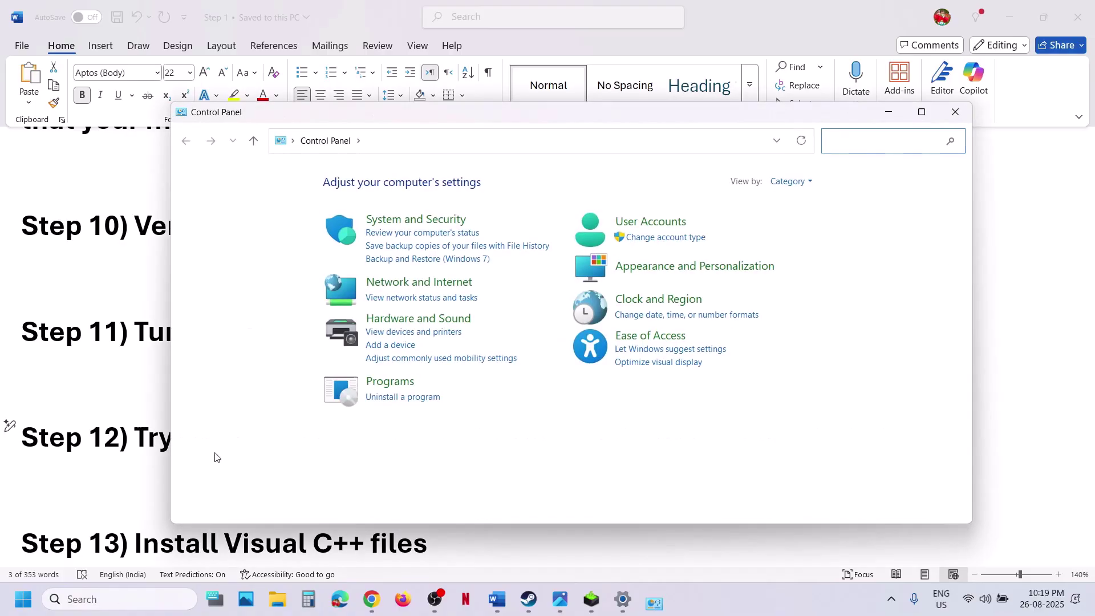
left_click(421, 324)
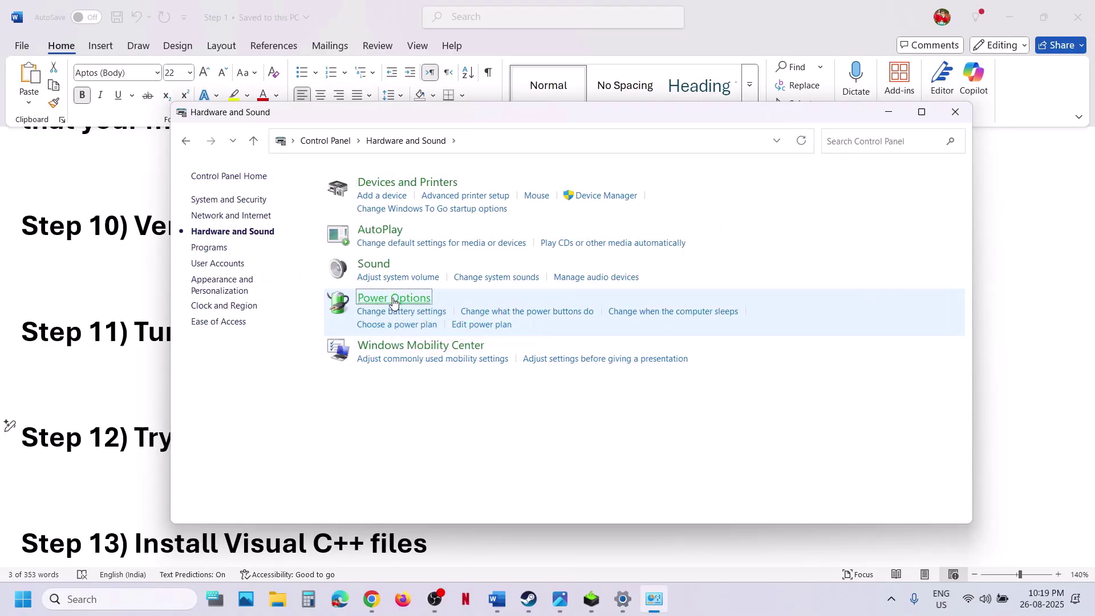
left_click(417, 299)
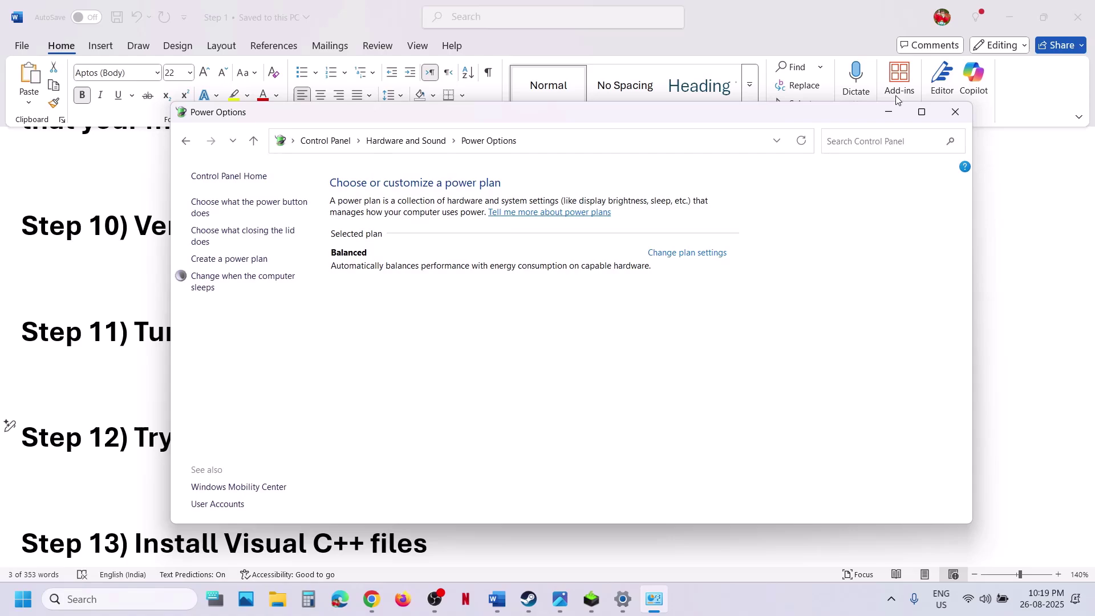
left_click(921, 112)
Switch to the Power Saver.jpg image in Photos to view the example list of power plans.
left_click(786, 612)
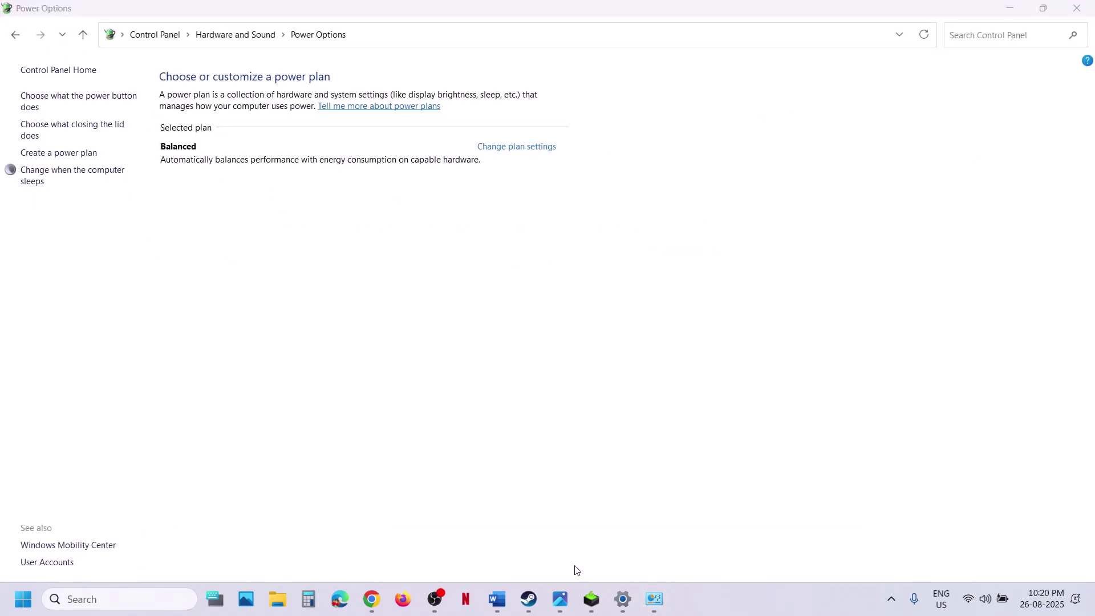
mouse_move(564, 603)
left_click(636, 533)
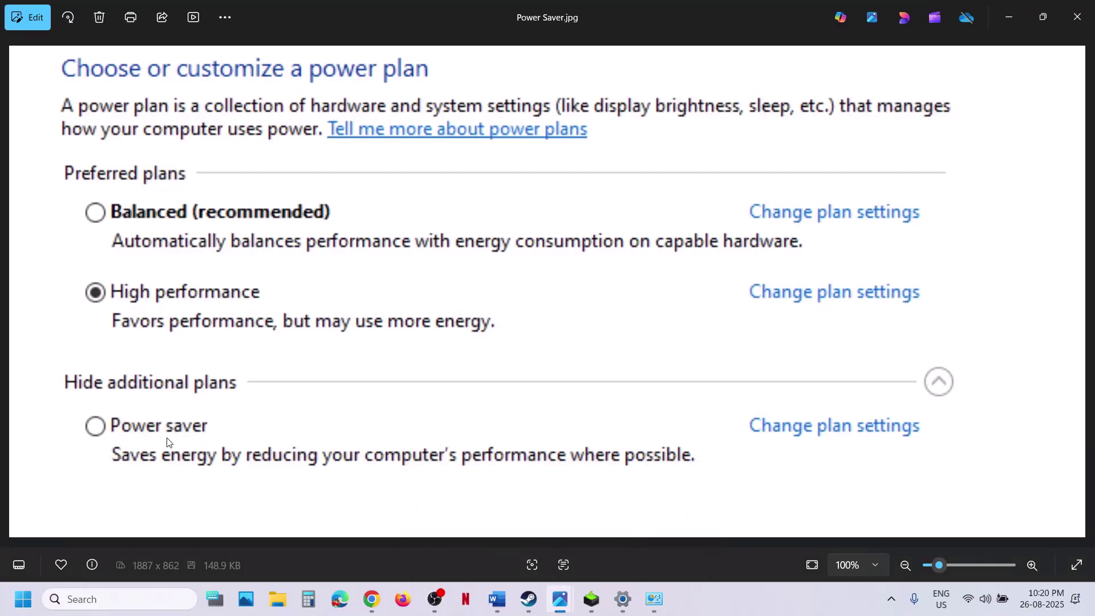